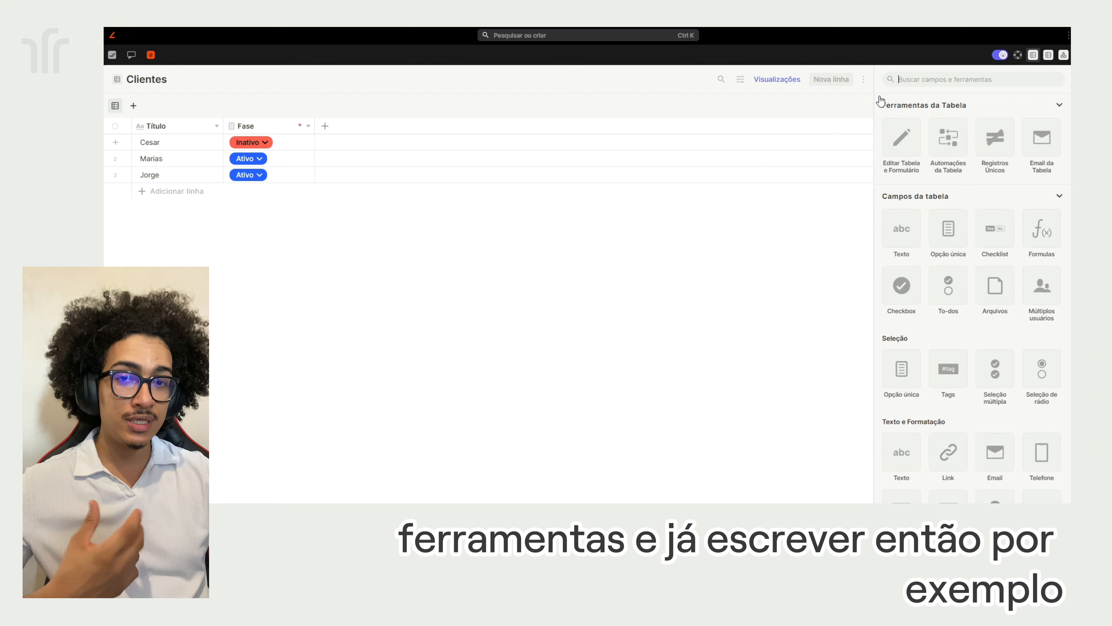
# Create an ID - CPF field named CPF as a new Clientes column
pyautogui.write('cpf')
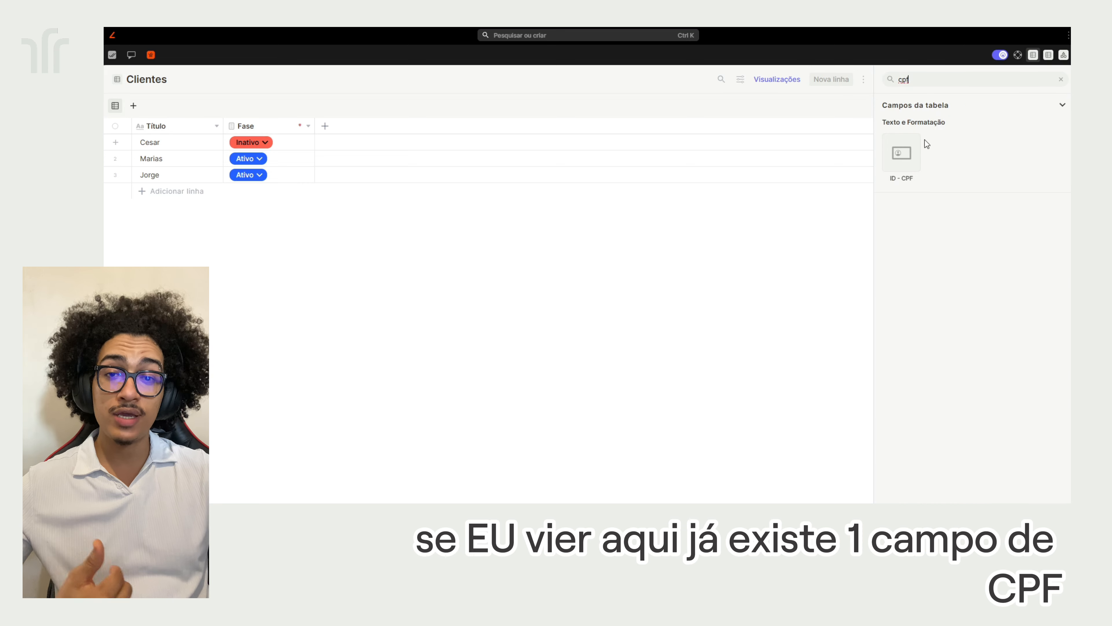
pyautogui.click(911, 160)
pyautogui.click(963, 183)
pyautogui.write('CPF')
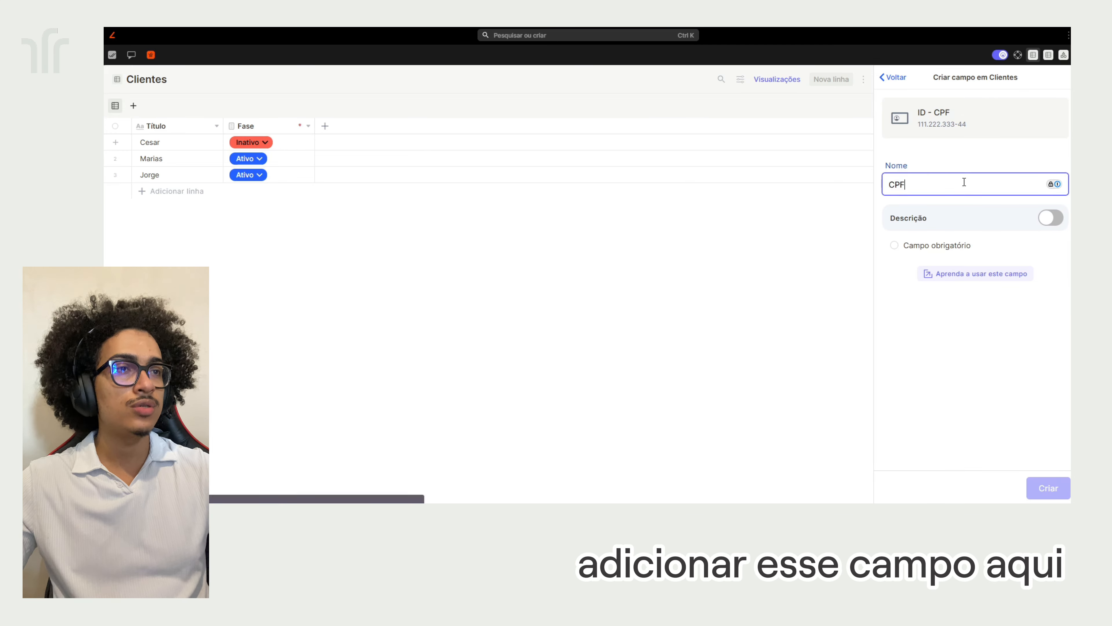
pyautogui.click(1043, 484)
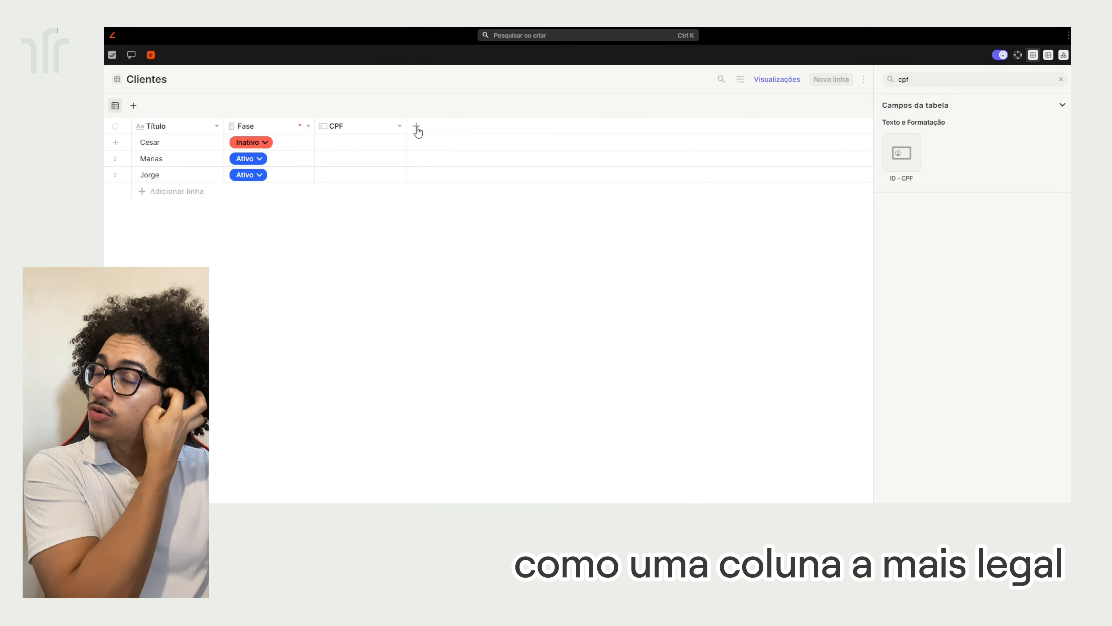
pyautogui.click(1060, 79)
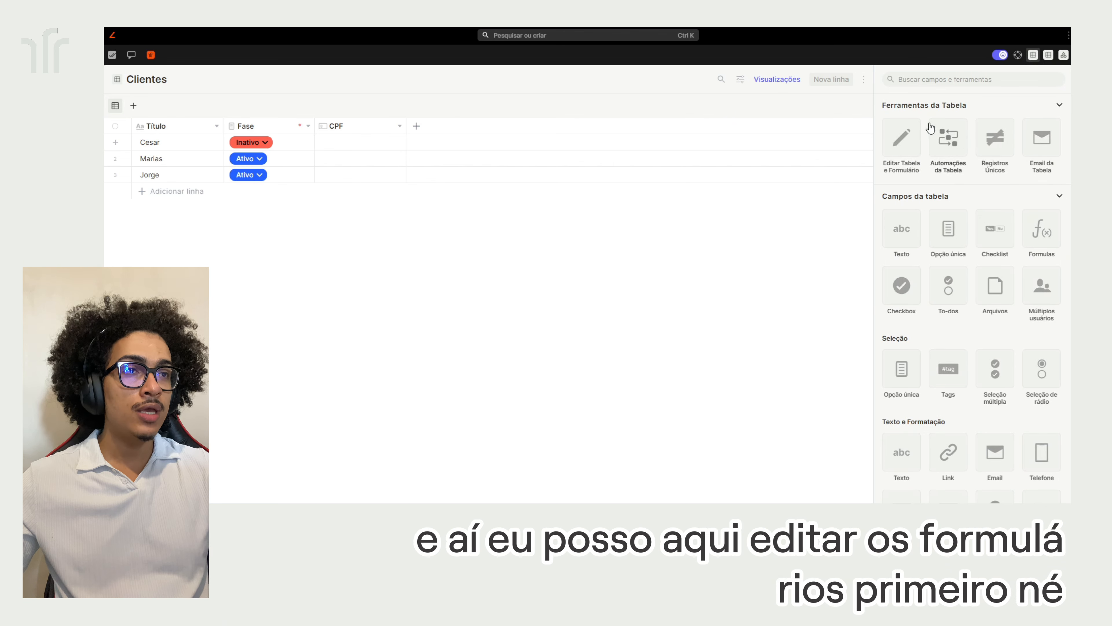
pyautogui.click(897, 145)
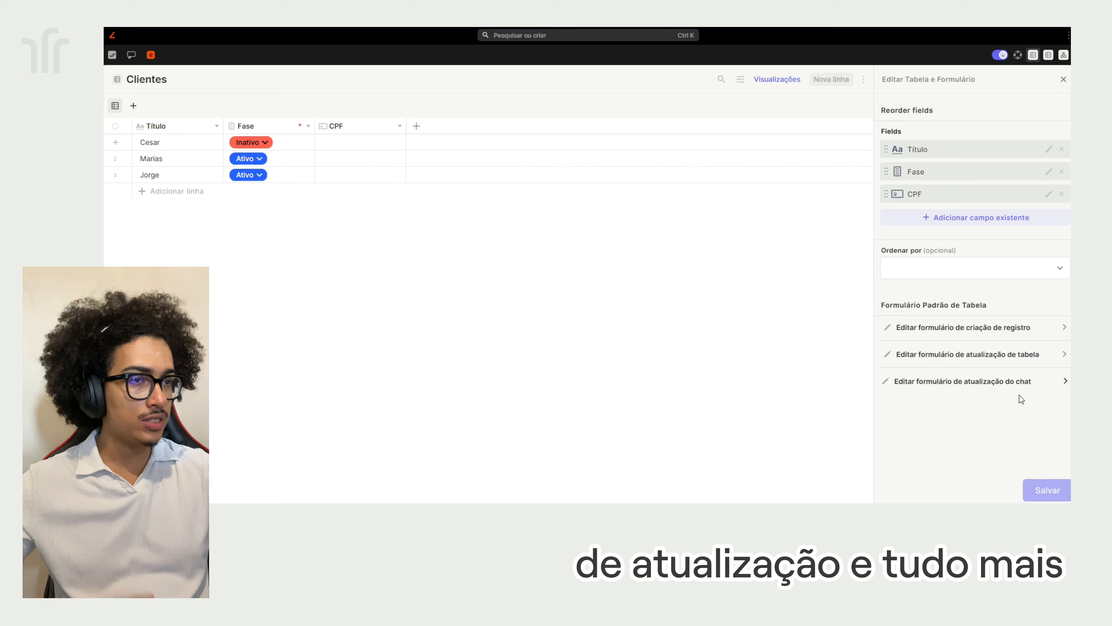
pyautogui.click(1005, 221)
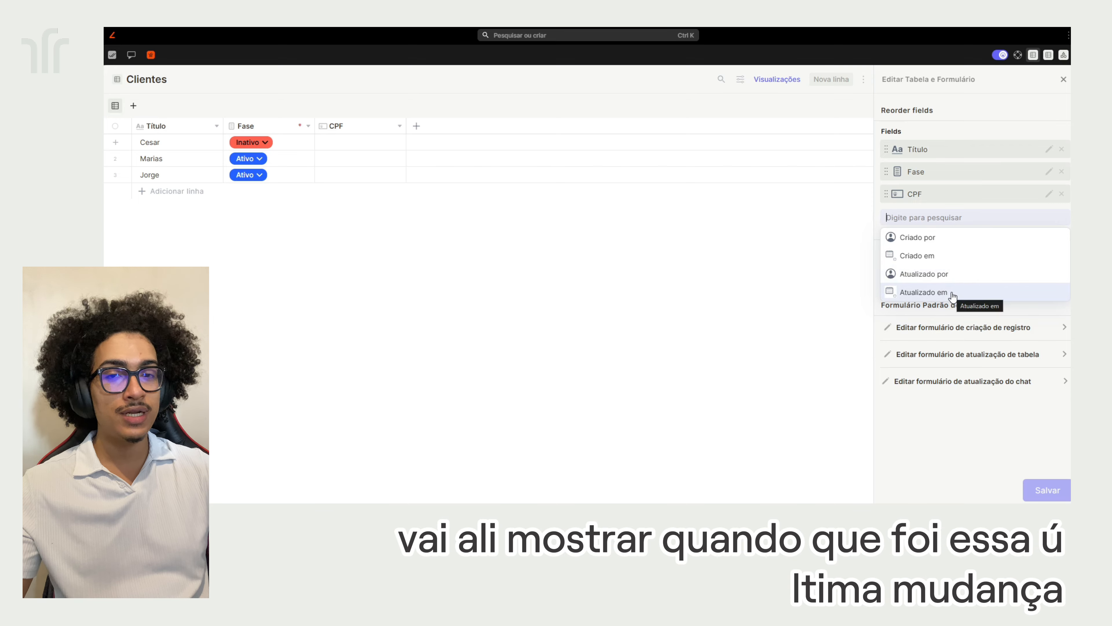
pyautogui.click(971, 118)
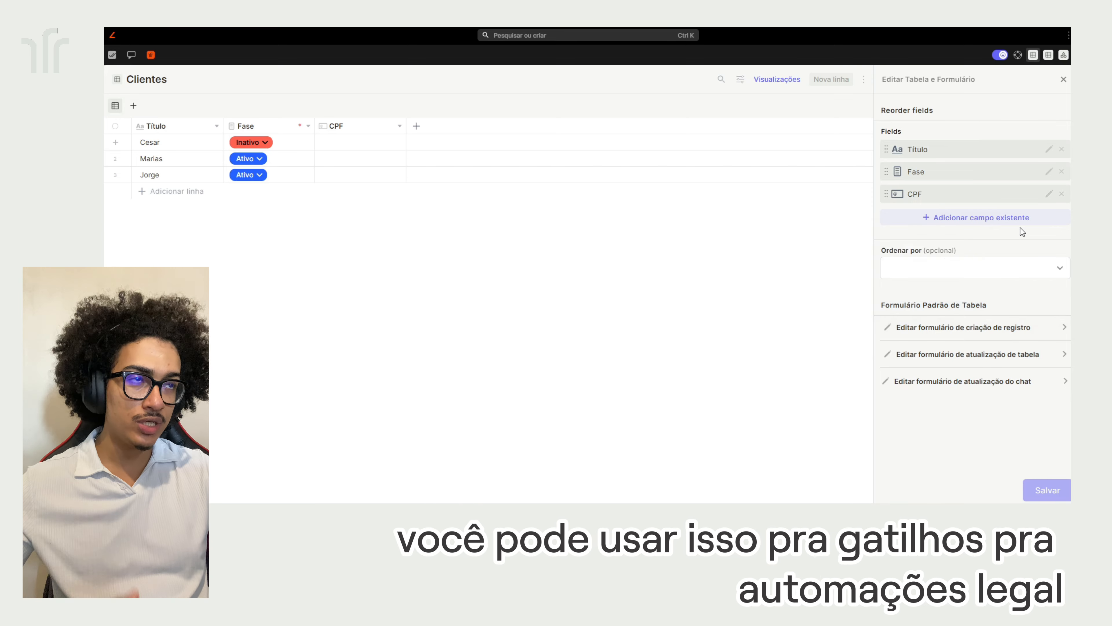
pyautogui.click(1064, 81)
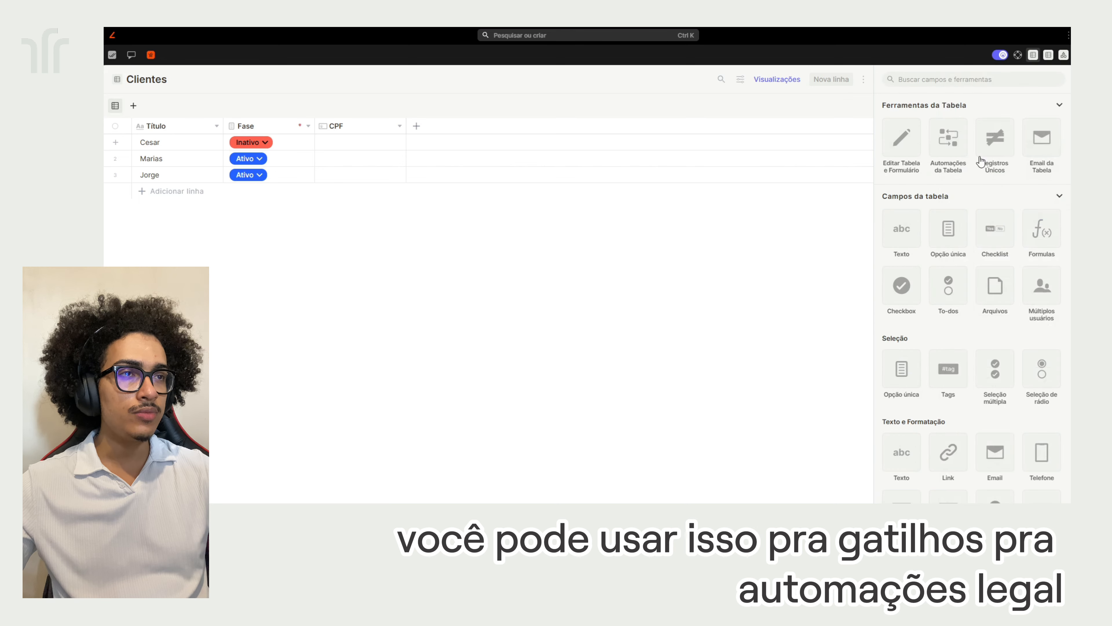
pyautogui.click(948, 145)
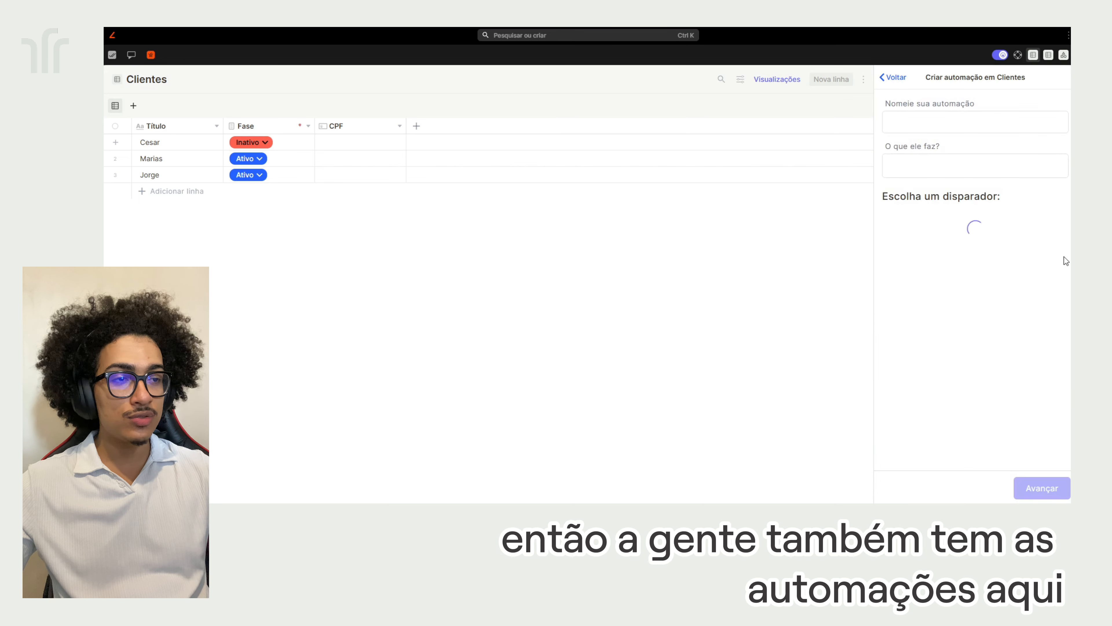
pyautogui.click(896, 77)
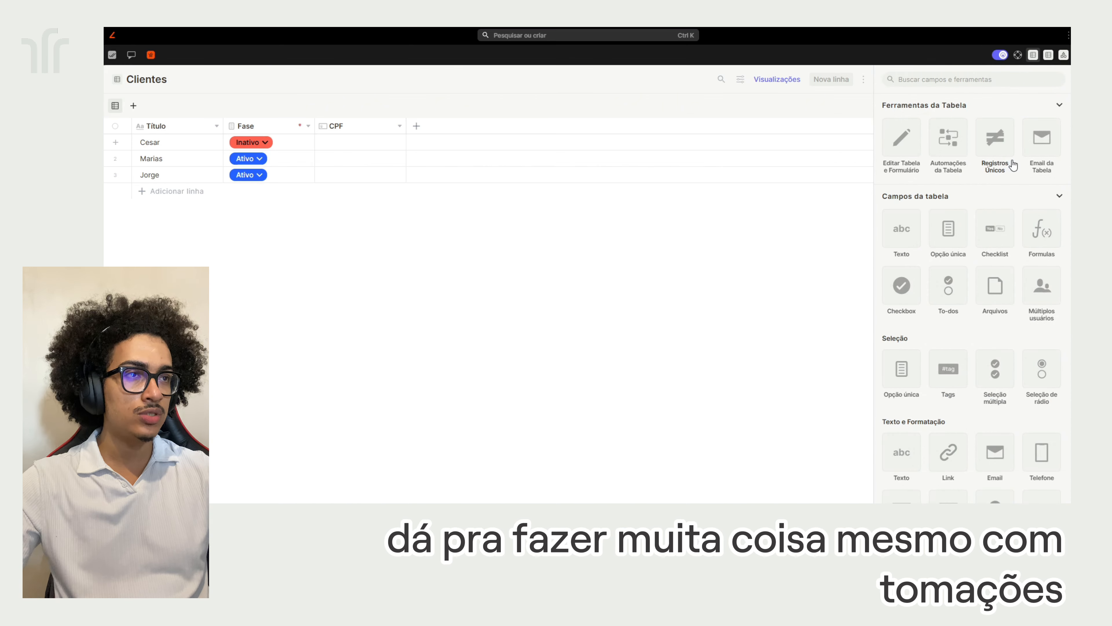
pyautogui.click(994, 145)
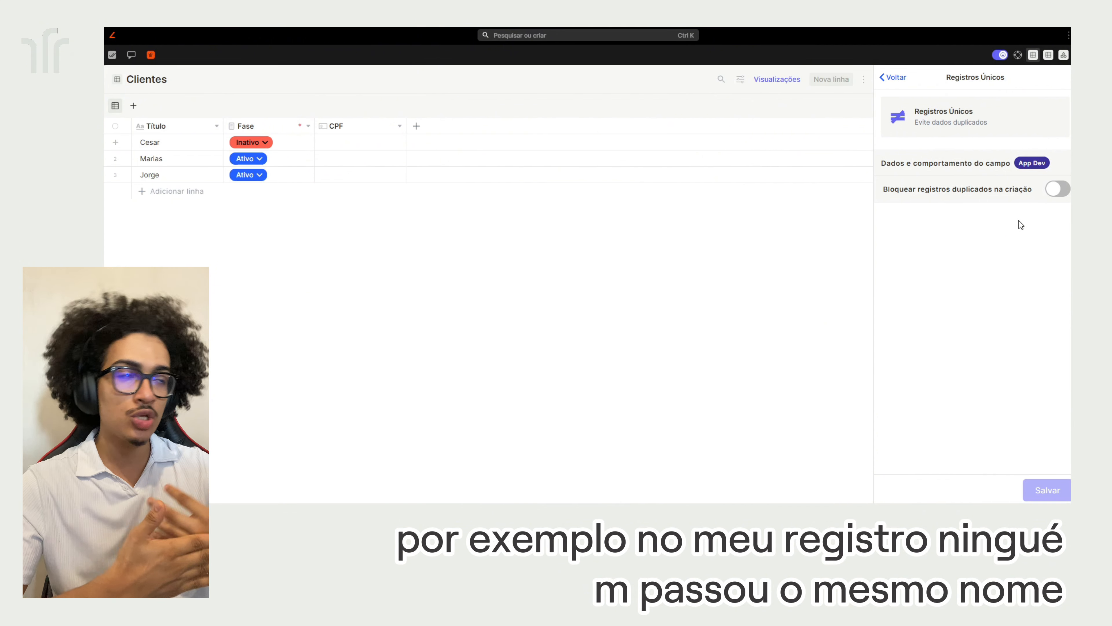
pyautogui.click(1059, 189)
pyautogui.click(982, 228)
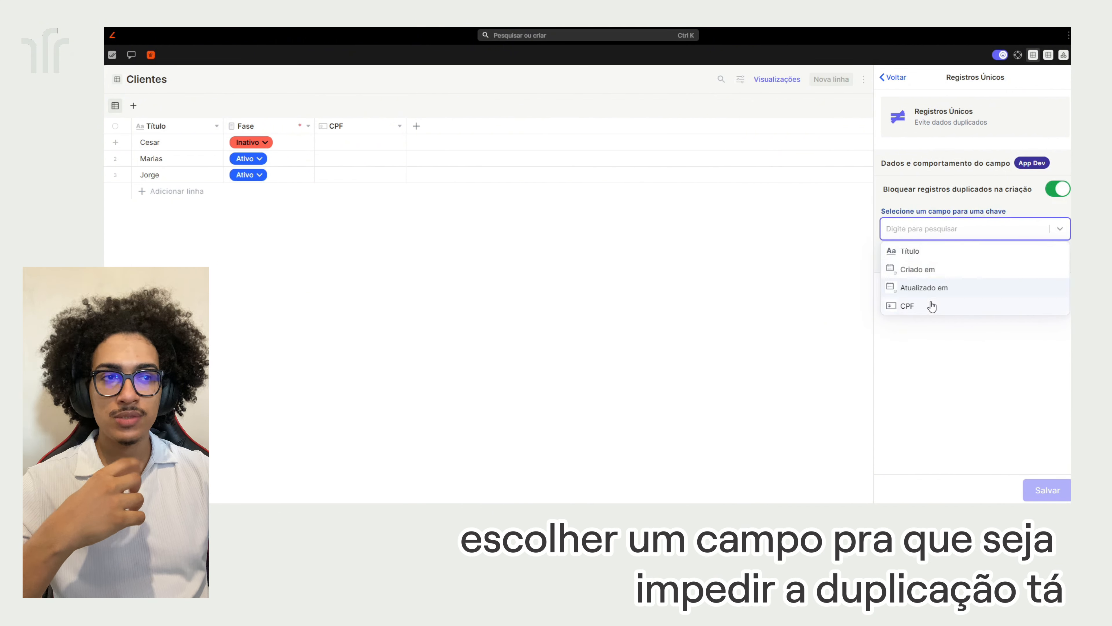
pyautogui.click(931, 306)
pyautogui.click(896, 86)
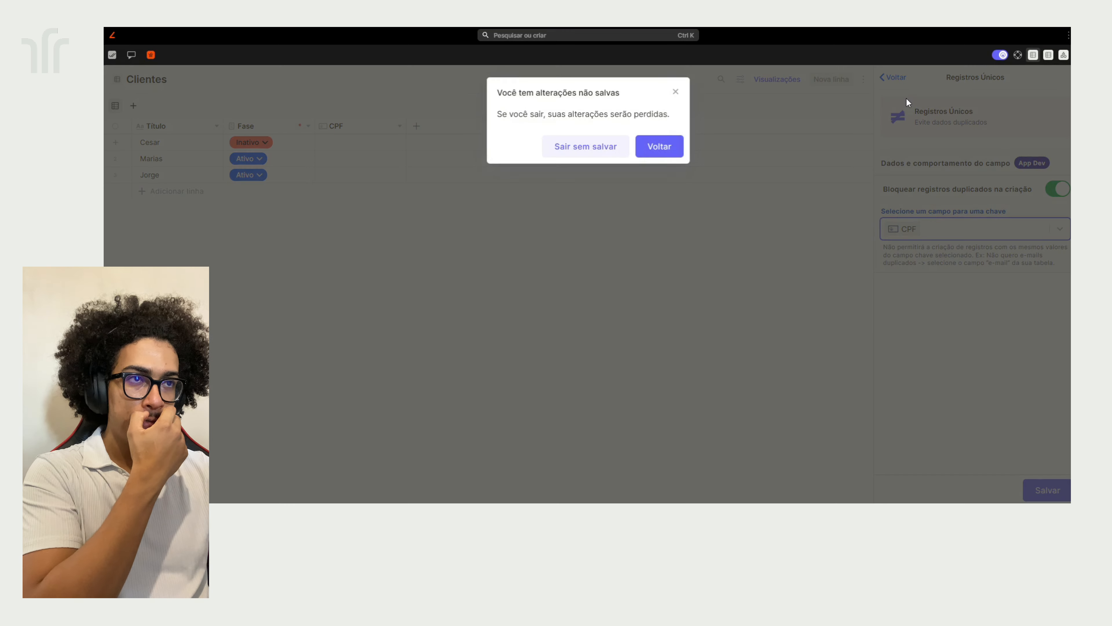
pyautogui.click(595, 146)
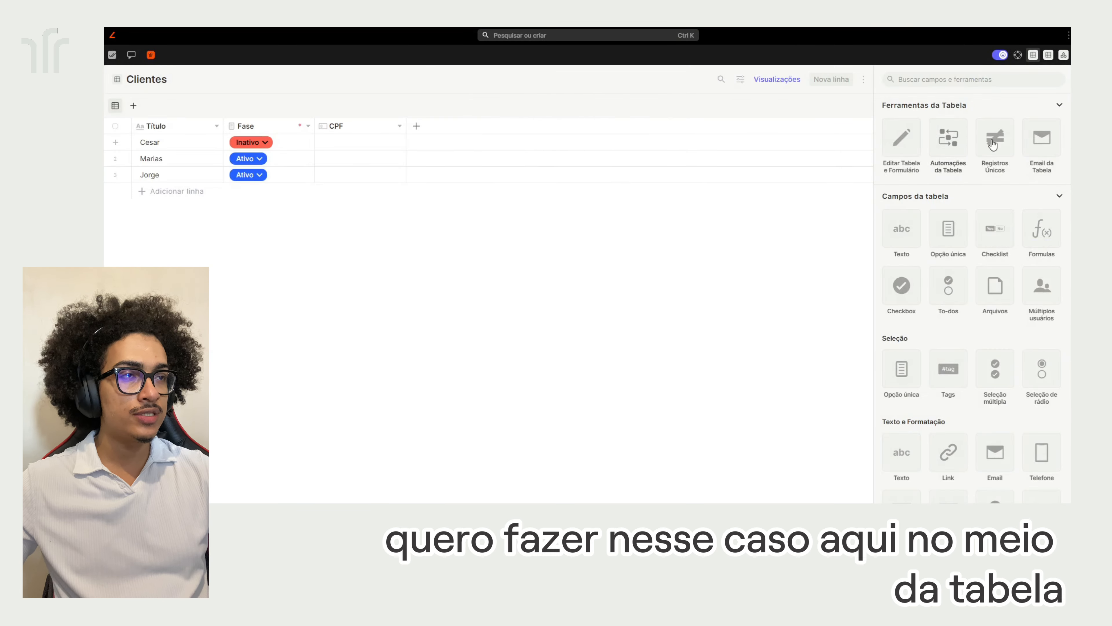
# Enable the Clientes table e-mail and type 'teste' into its address
pyautogui.click(1041, 151)
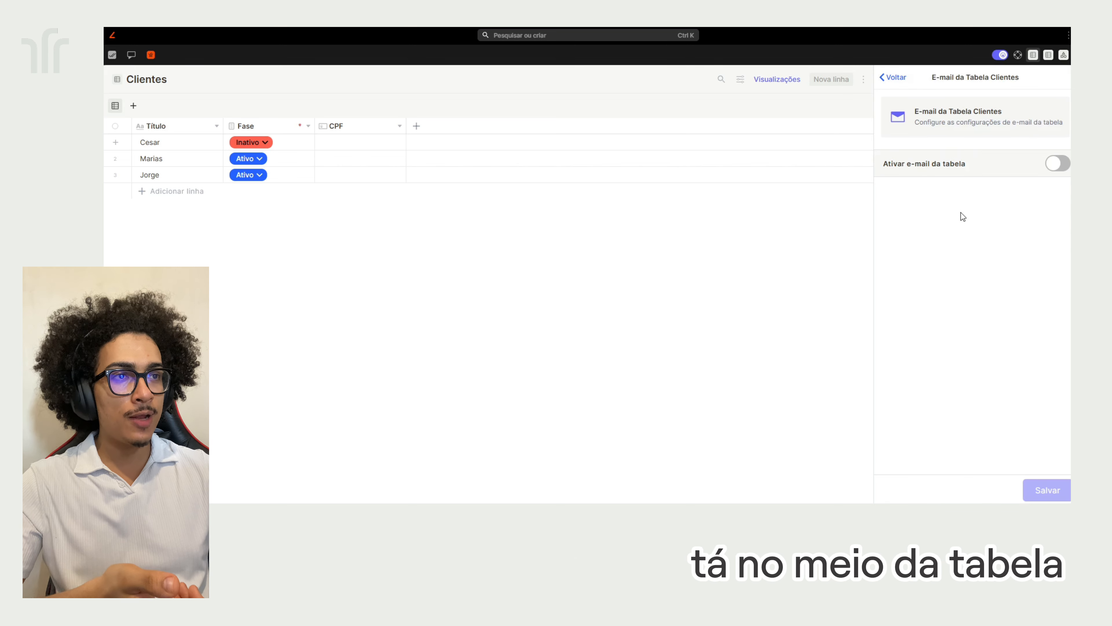
pyautogui.click(1056, 164)
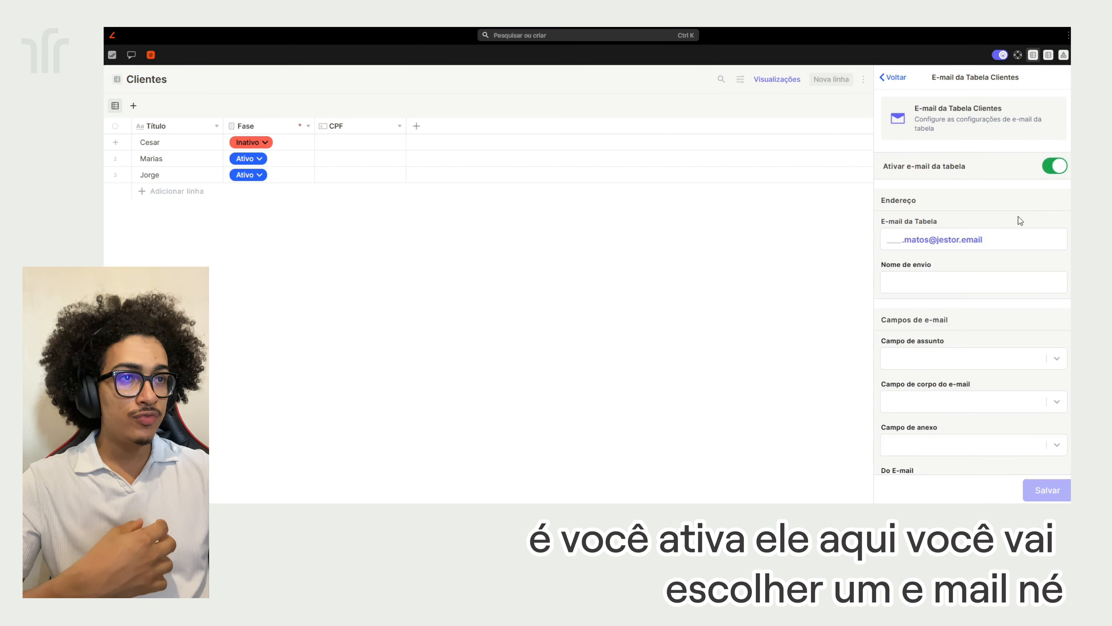
pyautogui.click(884, 237)
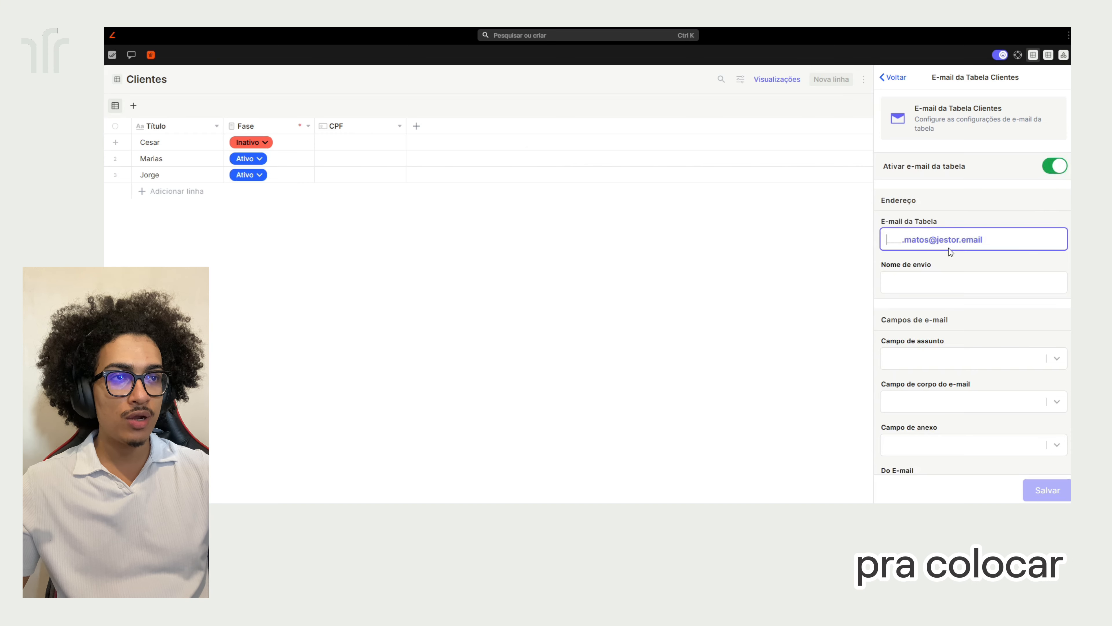
pyautogui.click(943, 278)
pyautogui.scroll(-3, 965, 248)
pyautogui.scroll(-5, 944, 204)
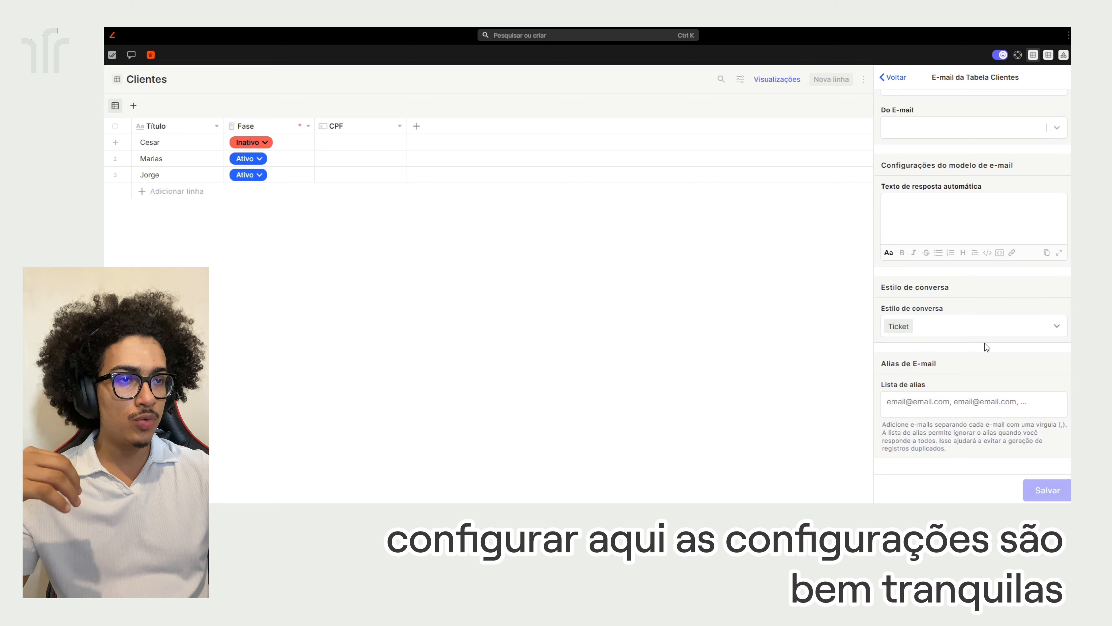
pyautogui.scroll(5, 987, 347)
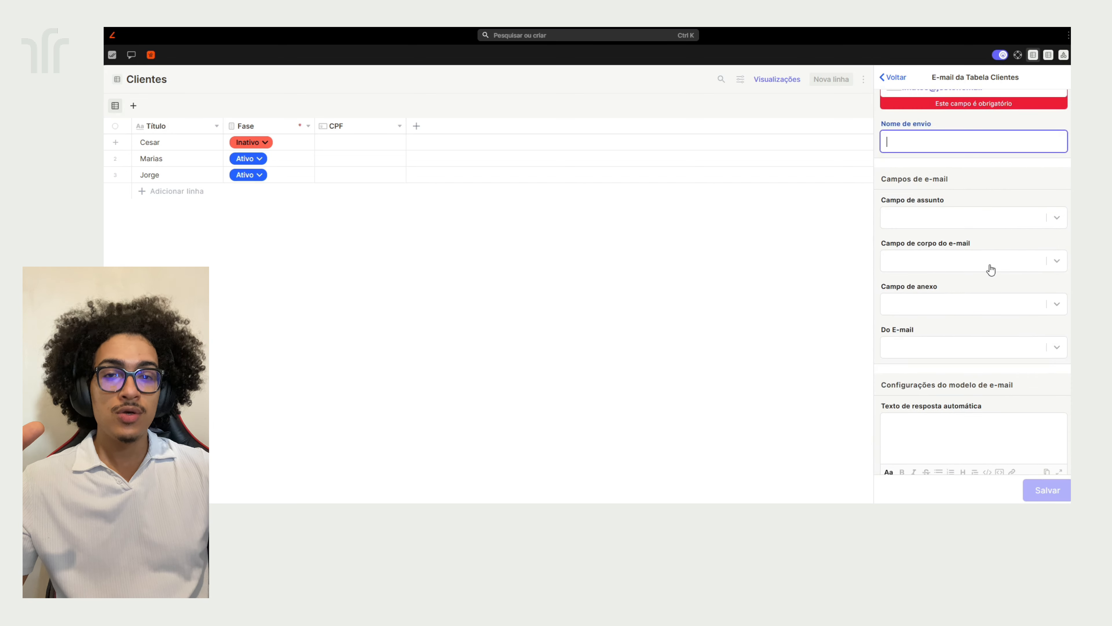
pyautogui.scroll(3, 993, 262)
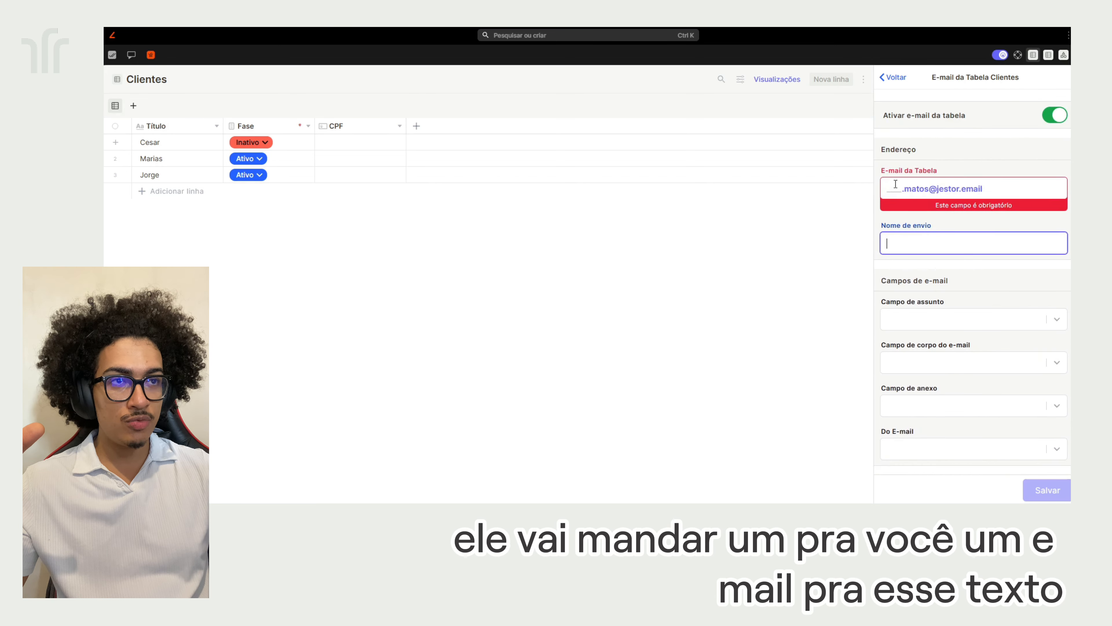
pyautogui.click(889, 188)
pyautogui.write('teste')
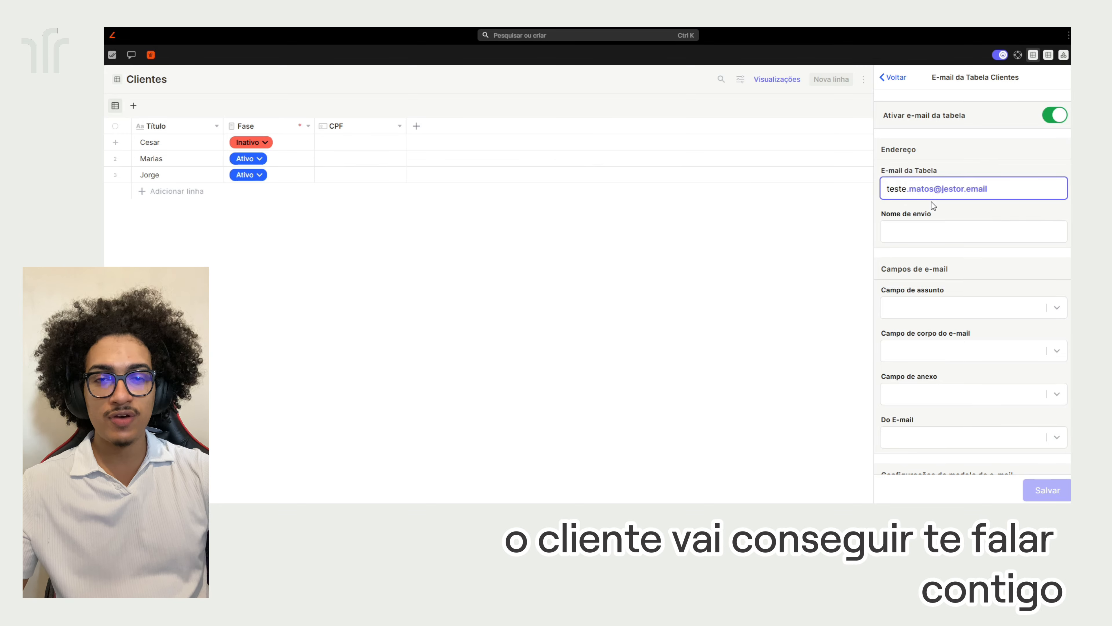
# Exit the e-mail settings without saving and open the first client's record form
pyautogui.click(898, 78)
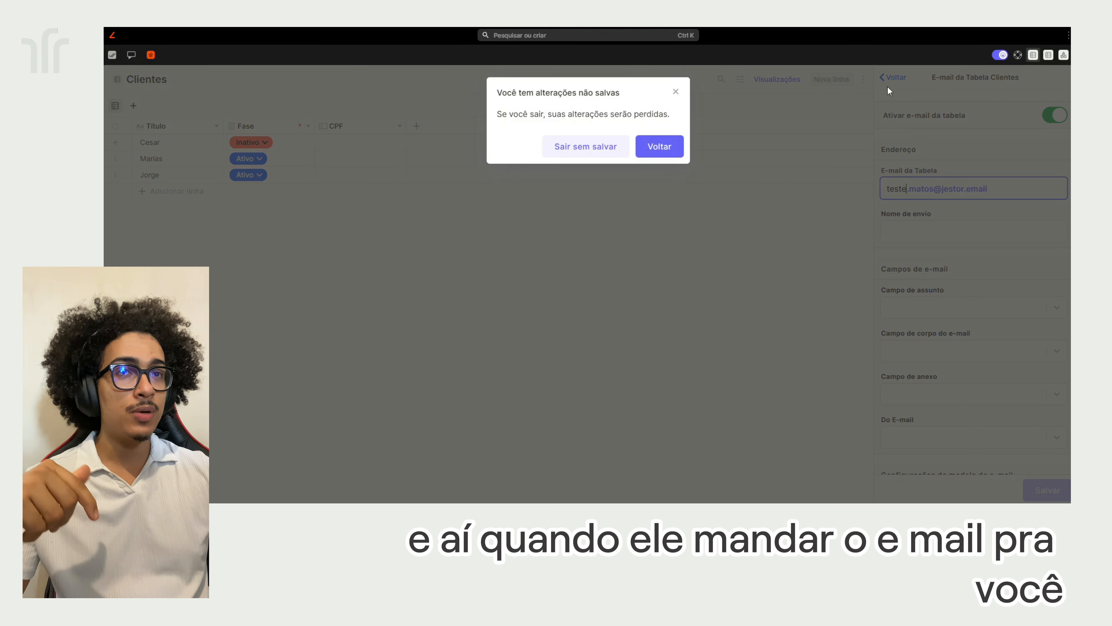
pyautogui.click(582, 148)
pyautogui.click(214, 142)
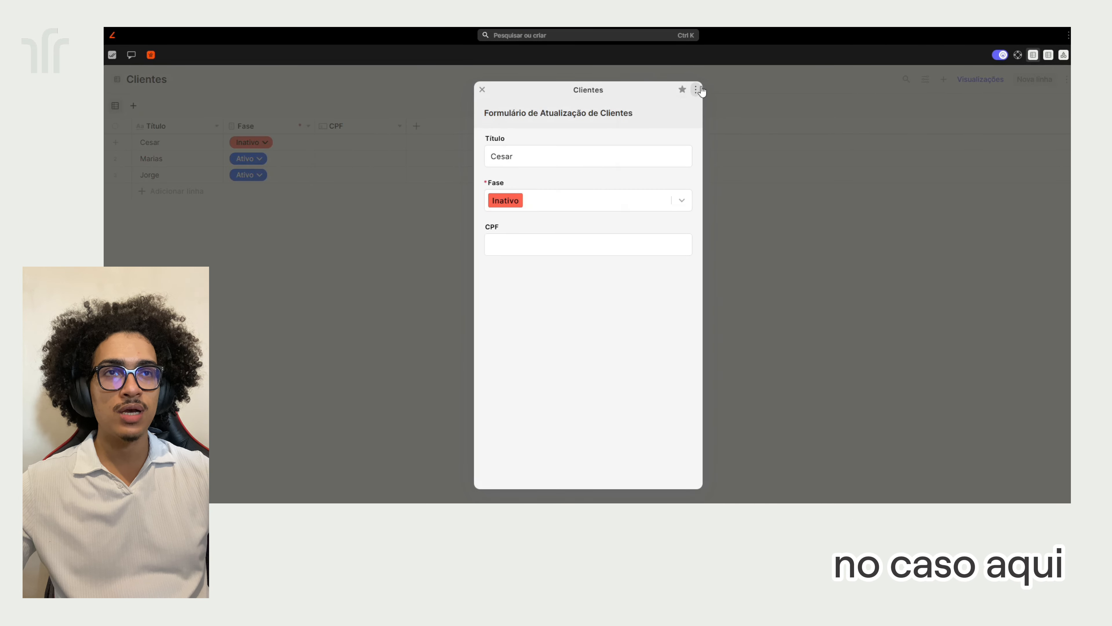
# Show all record tools (chat, SLA, Email), click the chat box, then close the record
pyautogui.click(696, 89)
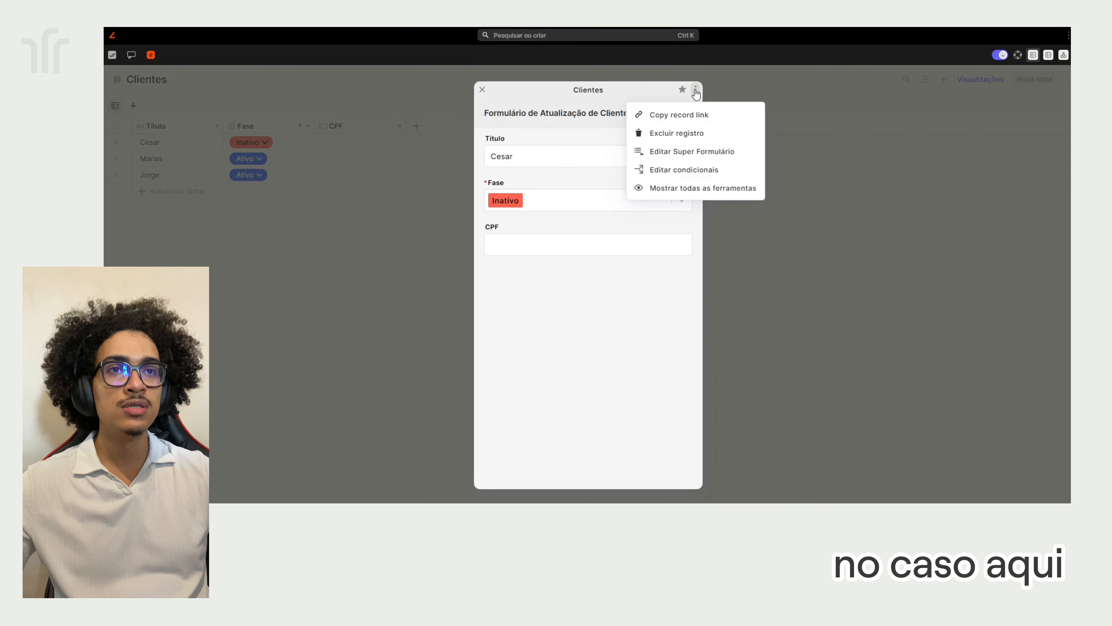
pyautogui.click(689, 189)
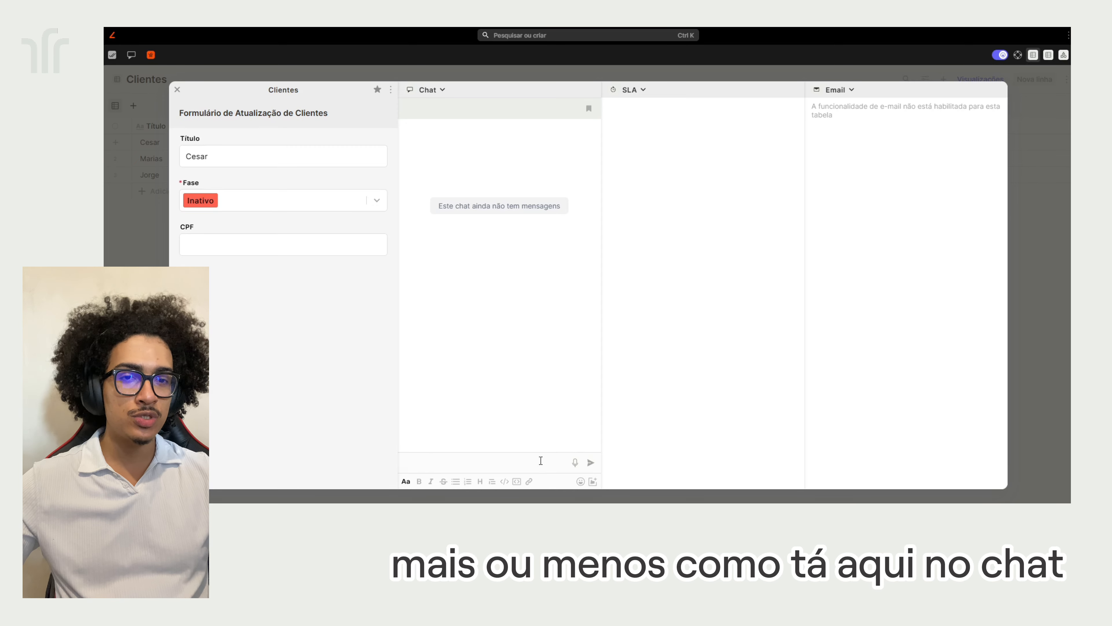
pyautogui.click(533, 458)
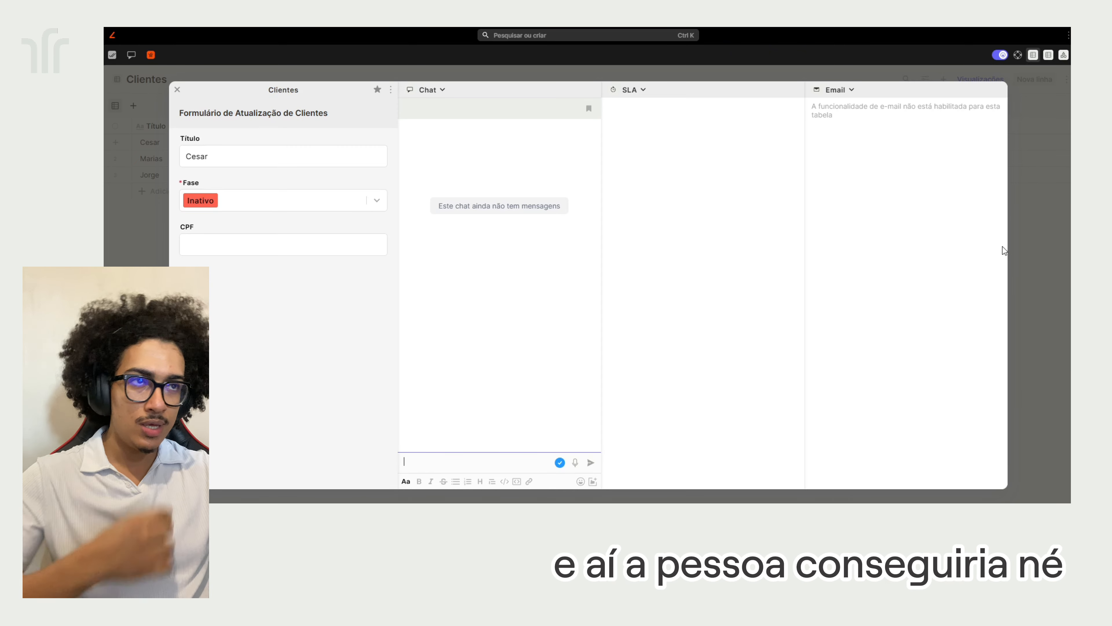
pyautogui.click(1021, 238)
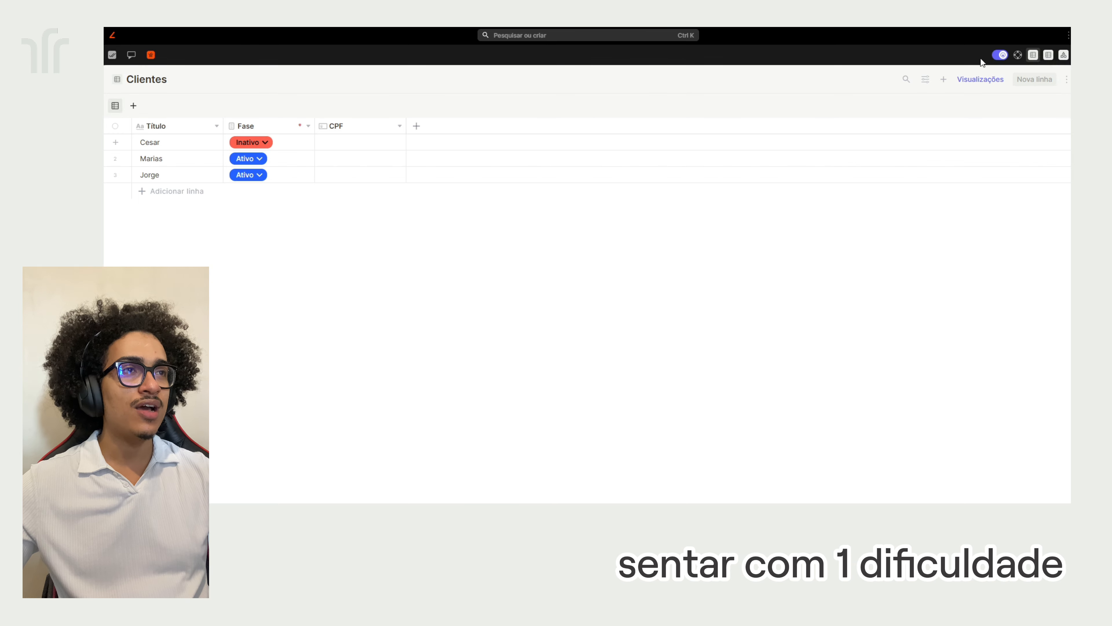
# Try a checklist field with a yes/no answer, then return to the field types
pyautogui.click(997, 56)
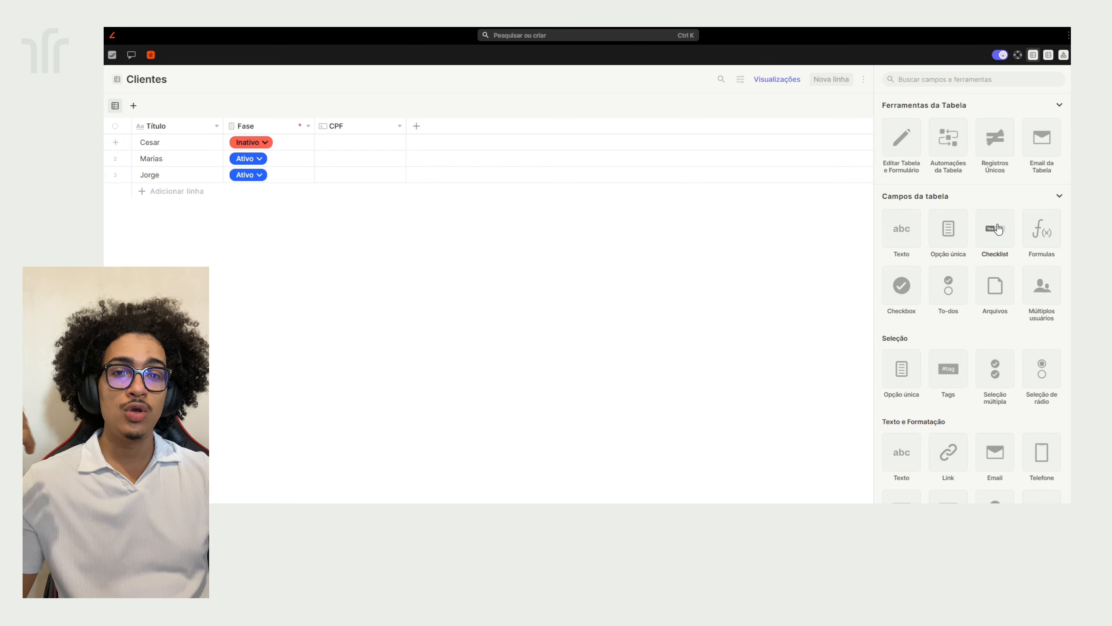
pyautogui.click(997, 229)
pyautogui.scroll(-3, 998, 278)
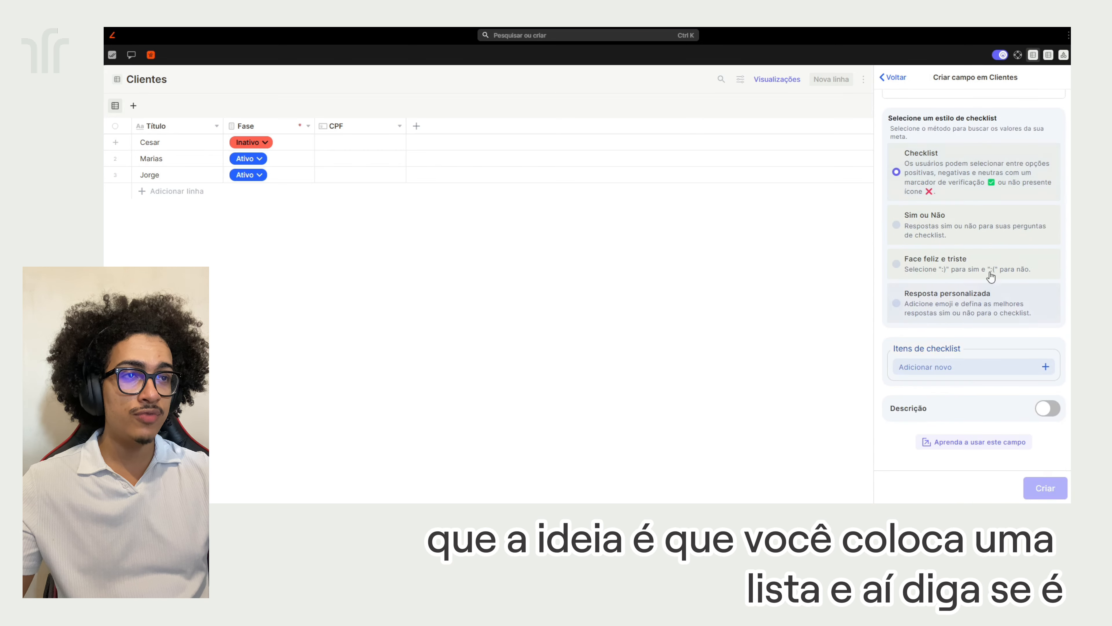
pyautogui.click(923, 227)
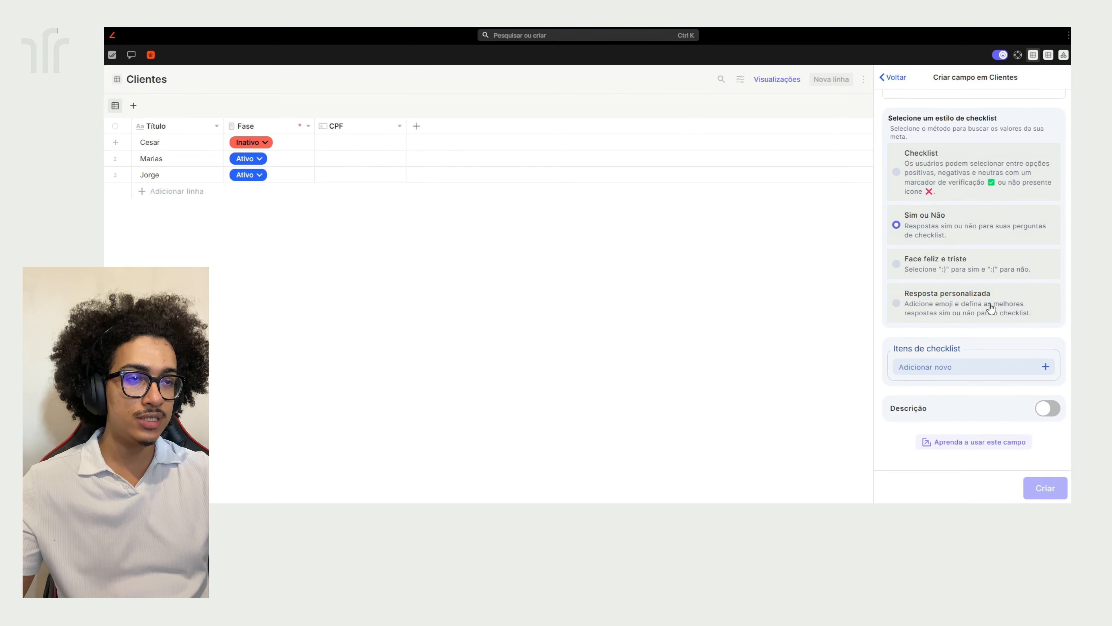
pyautogui.scroll(3, 977, 272)
pyautogui.click(898, 79)
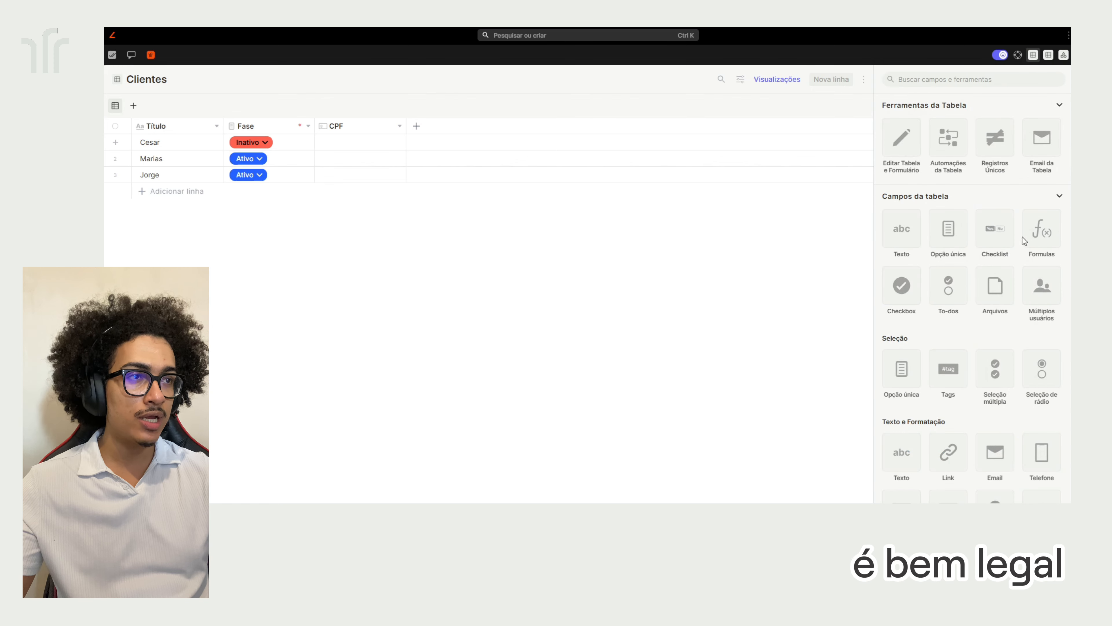
# Start a Formulas field and set its return type to Data
pyautogui.click(1039, 241)
pyautogui.click(953, 311)
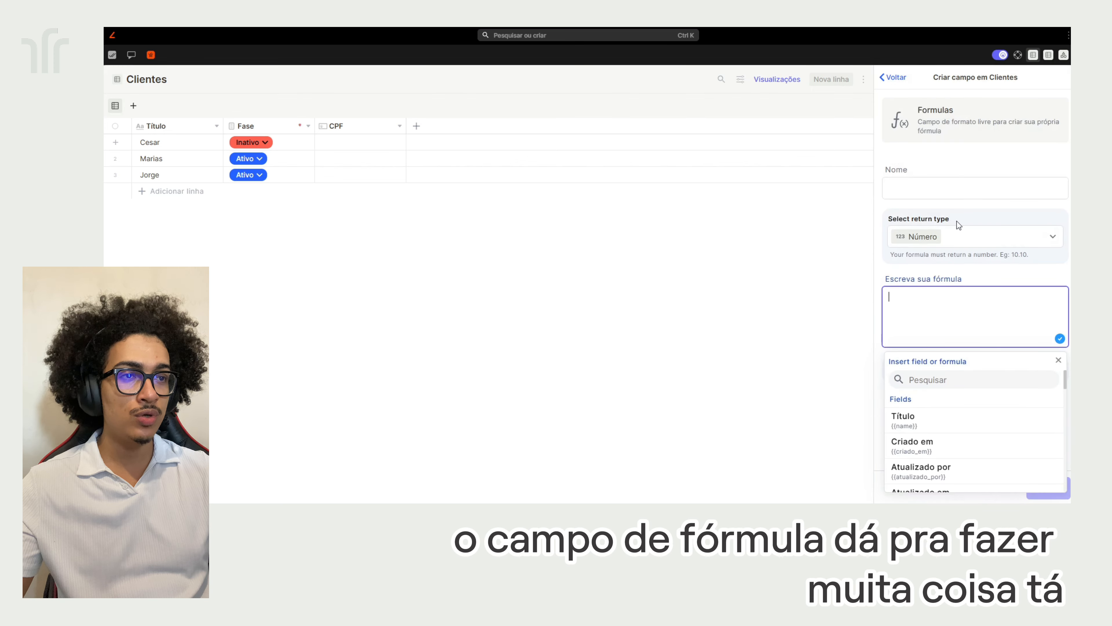
pyautogui.click(1057, 360)
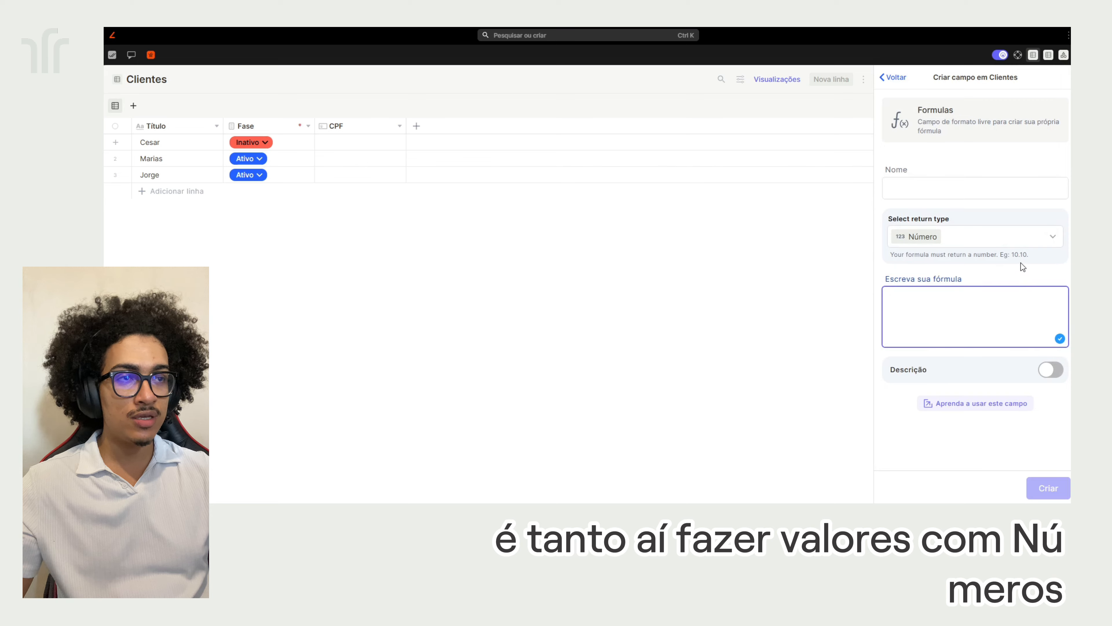
pyautogui.click(1023, 242)
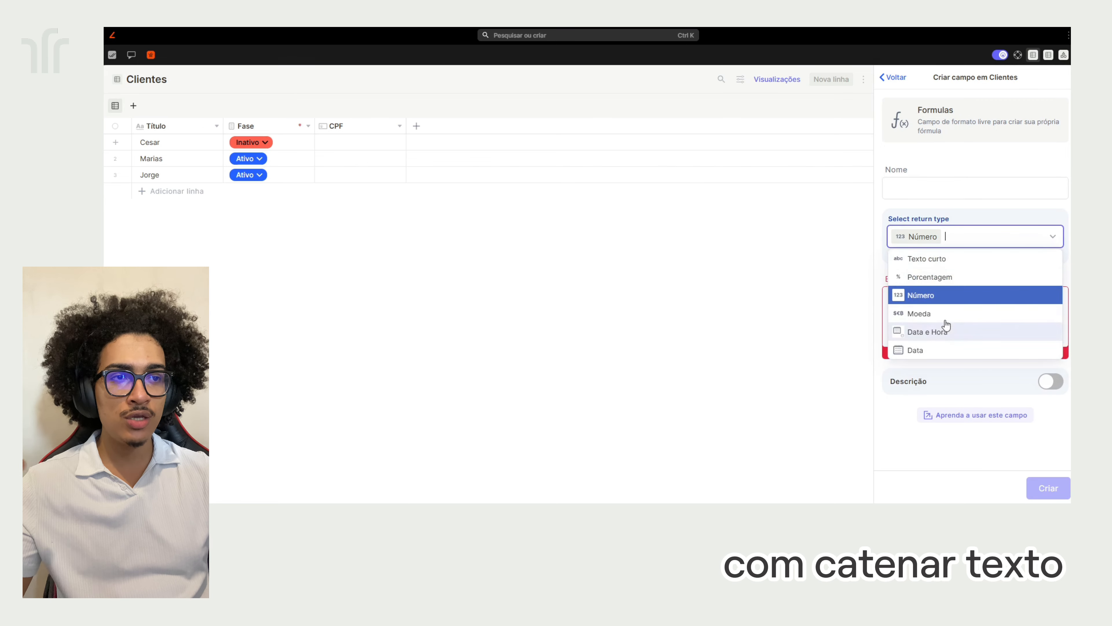
pyautogui.click(939, 353)
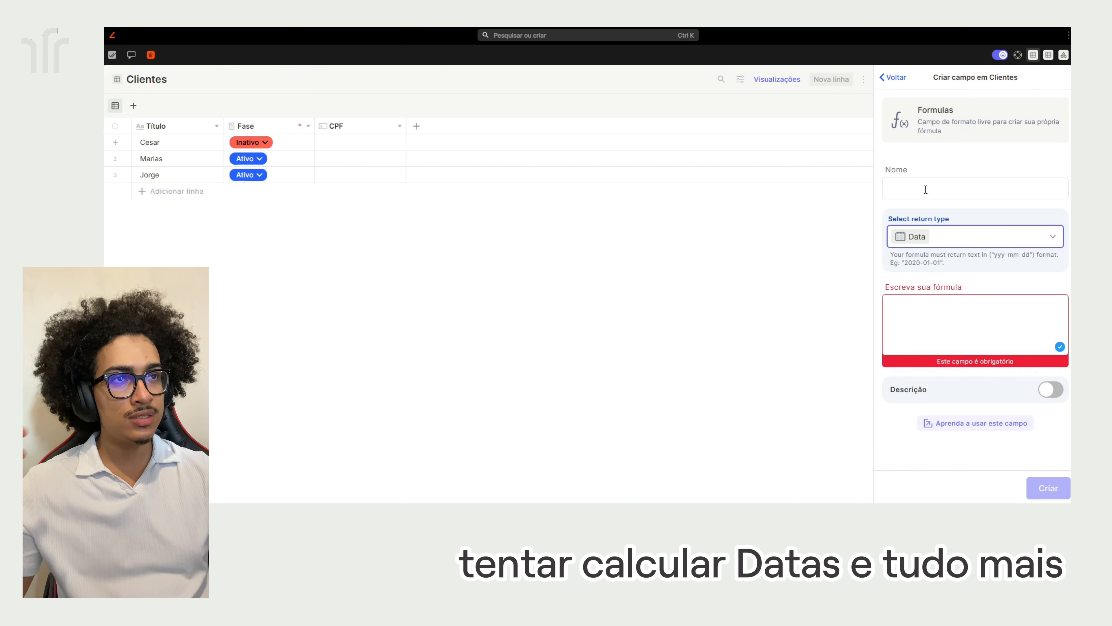
# Abandon the formula field and begin a new Checkbox field instead
pyautogui.click(891, 73)
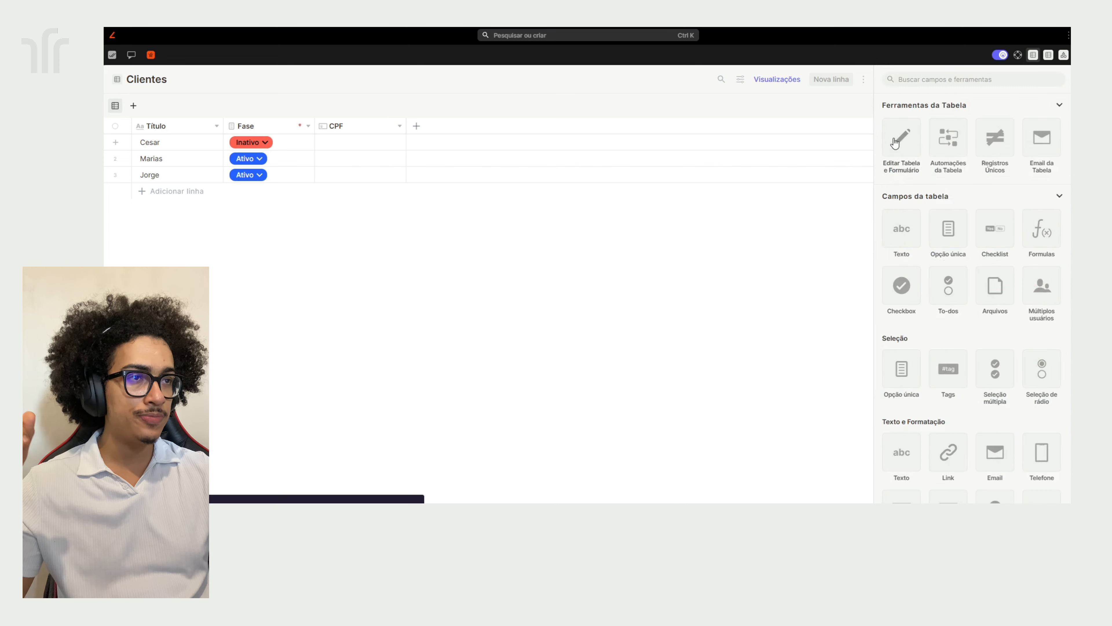
pyautogui.scroll(-2, 889, 263)
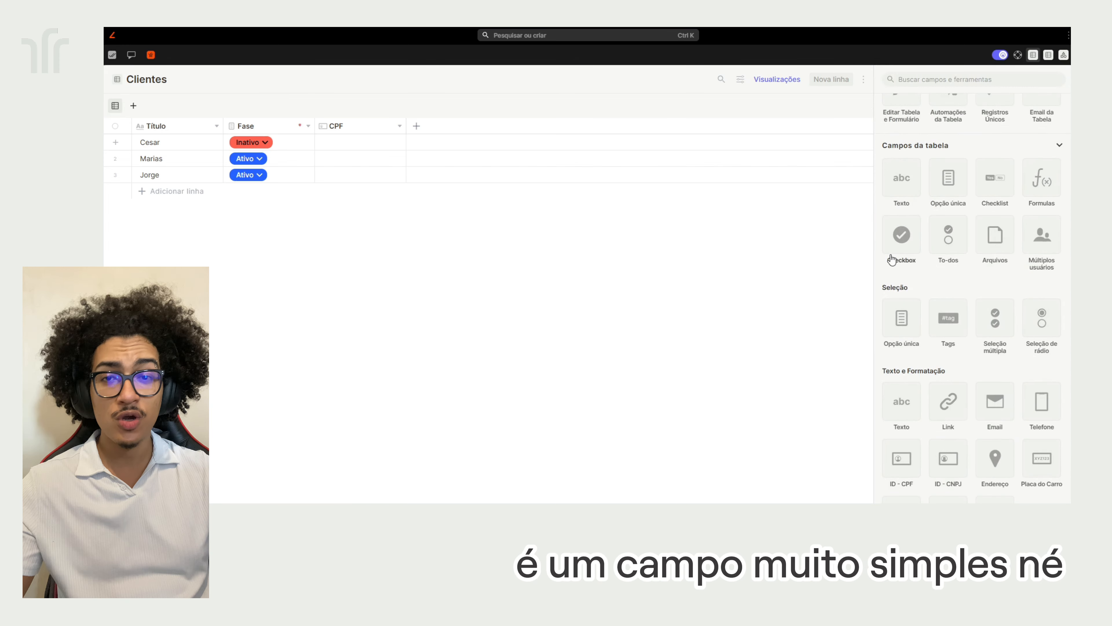
pyautogui.click(891, 259)
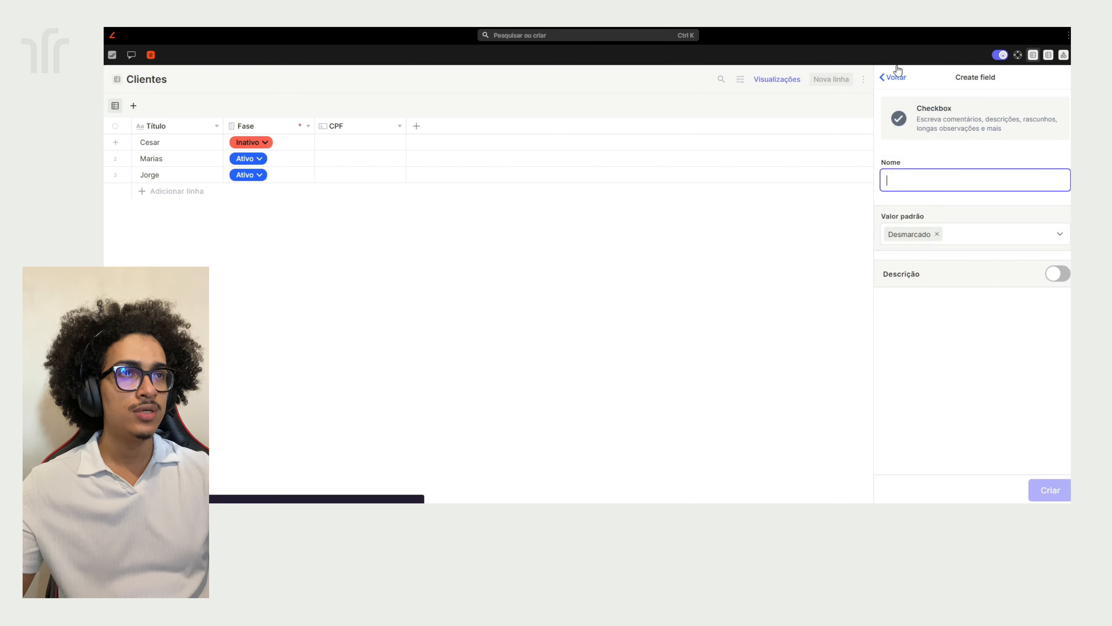
# Drop the Checkbox setup, preview the To-dos field type, and return to the field list
pyautogui.click(895, 75)
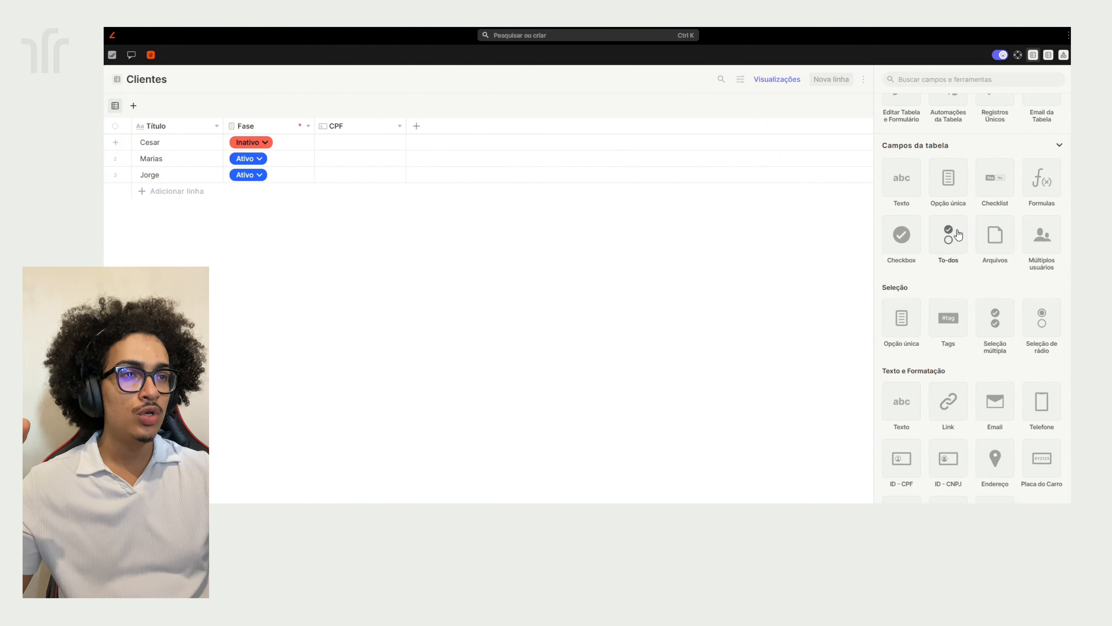
pyautogui.click(949, 237)
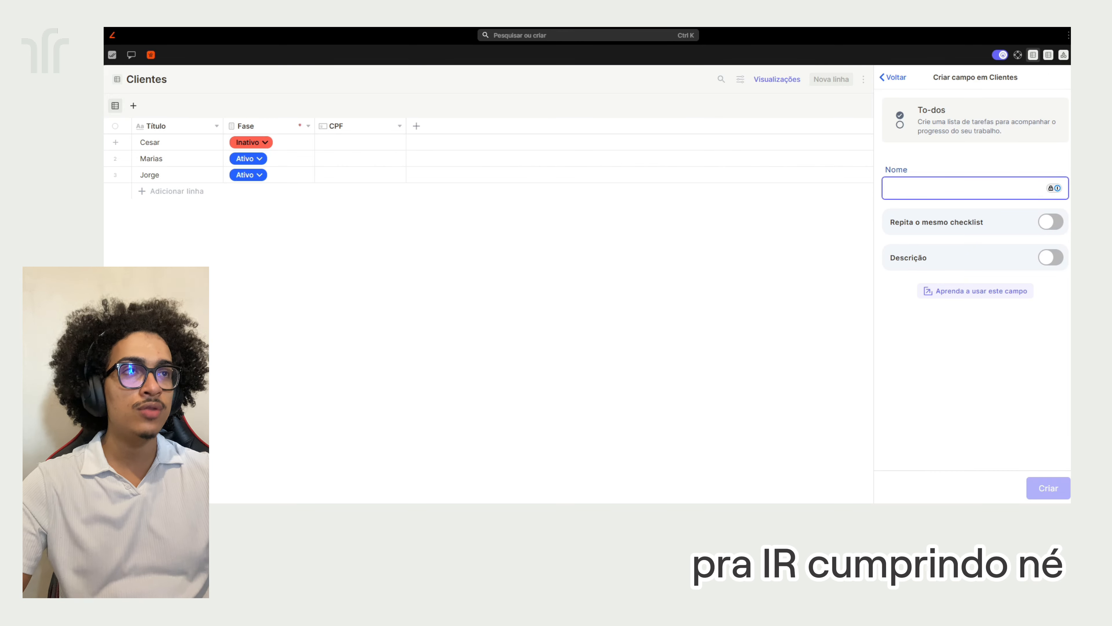
pyautogui.click(897, 79)
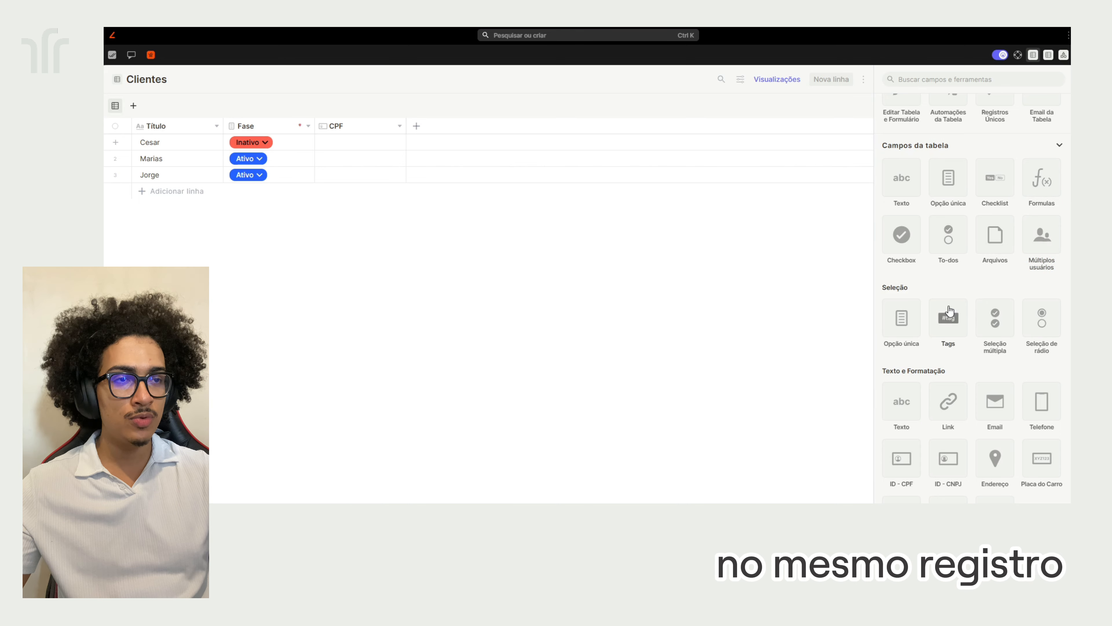
pyautogui.scroll(-1, 960, 272)
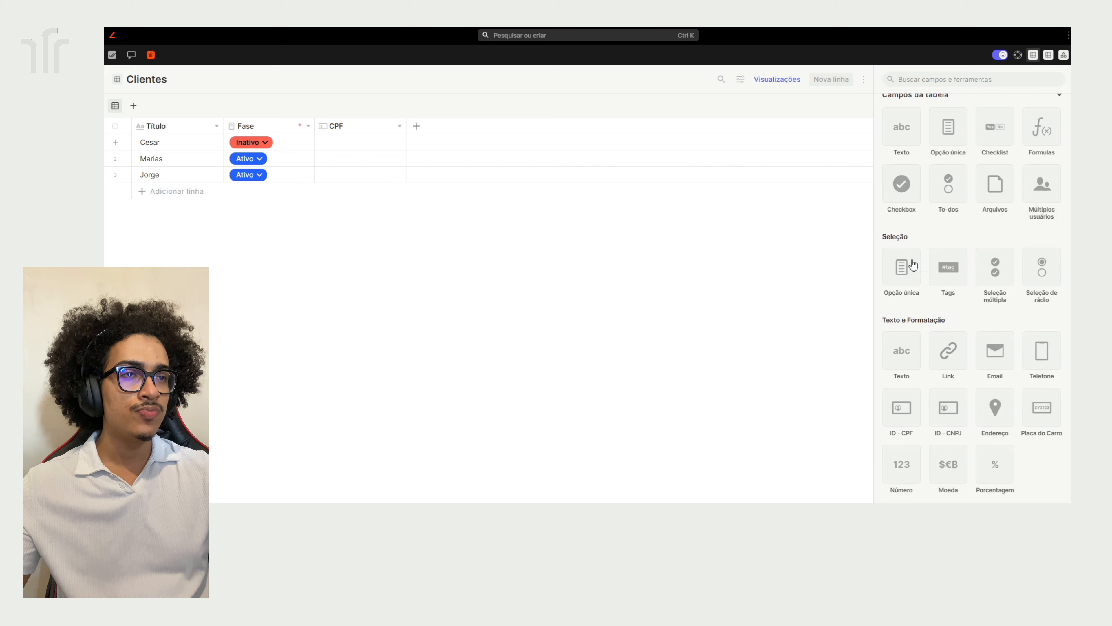
pyautogui.scroll(-2, 942, 246)
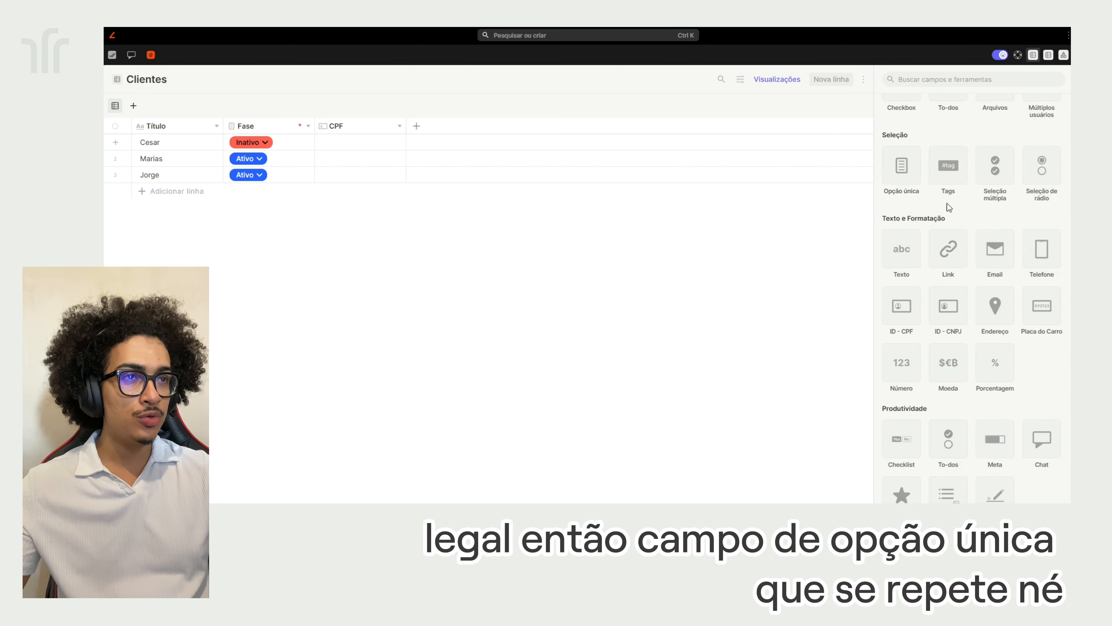
pyautogui.scroll(4, 949, 207)
pyautogui.scroll(-2, 958, 238)
pyautogui.scroll(2, 951, 281)
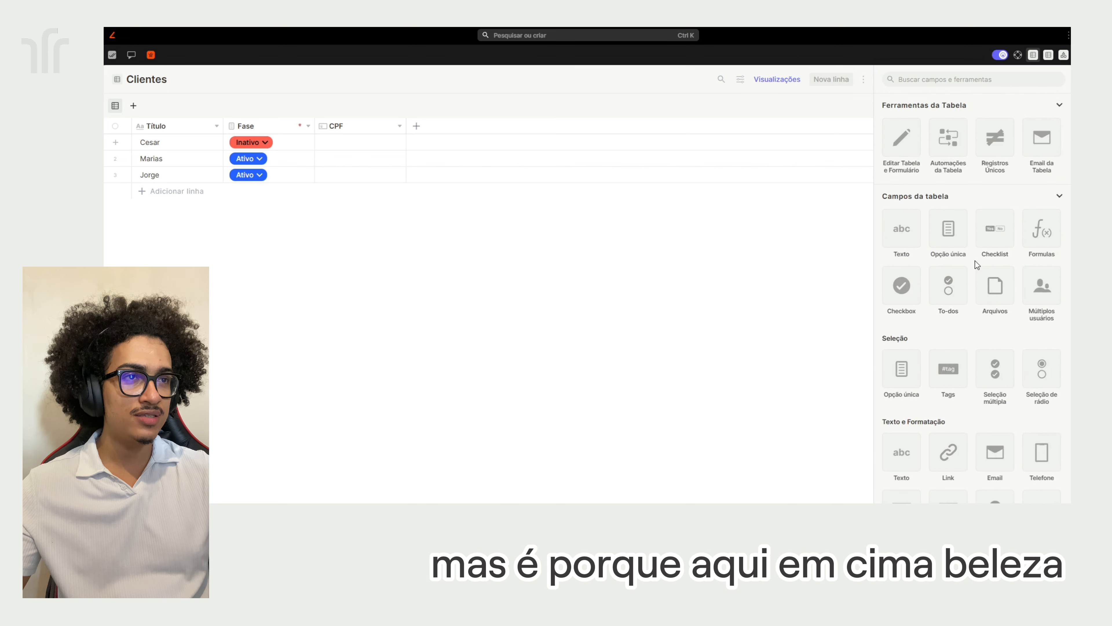
pyautogui.scroll(-2, 953, 276)
pyautogui.scroll(-2, 948, 278)
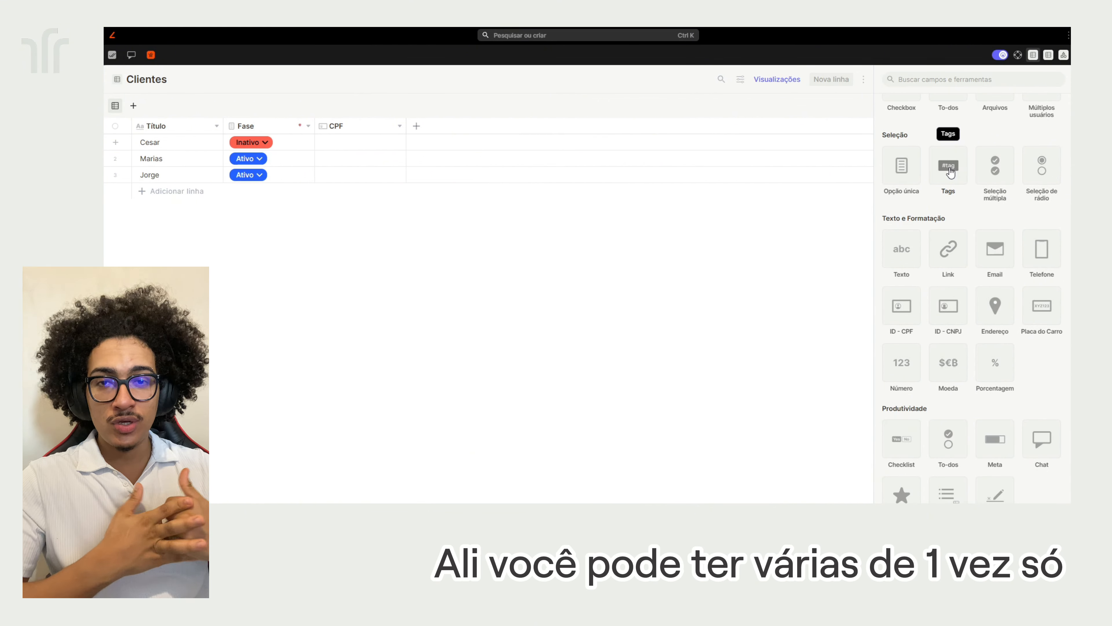
pyautogui.click(949, 169)
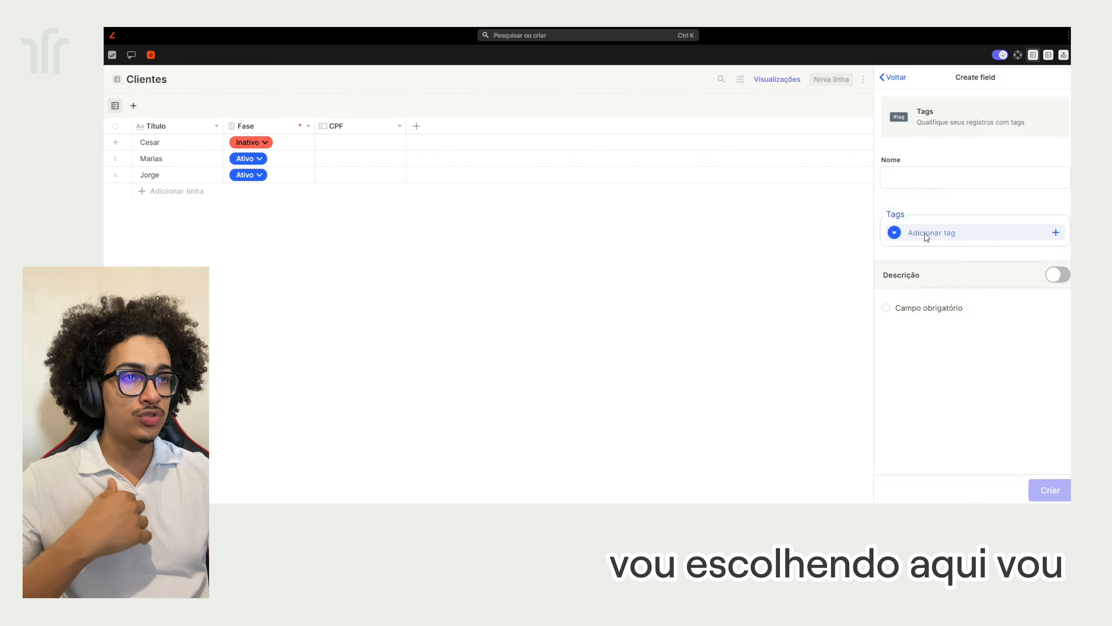
pyautogui.click(927, 237)
pyautogui.write('teste')
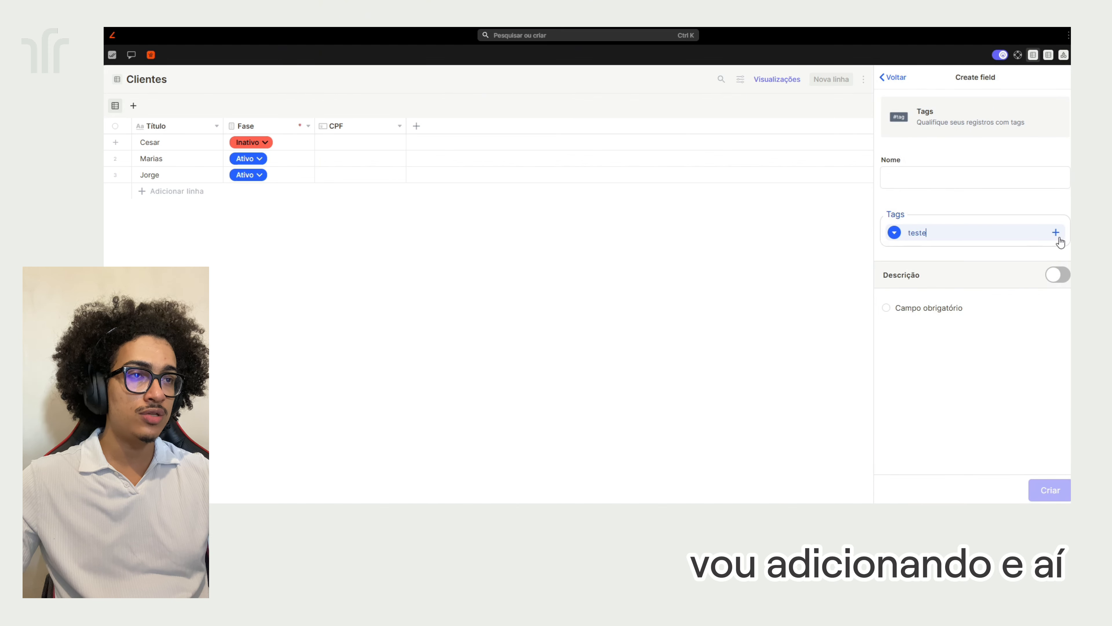
pyautogui.click(1058, 238)
pyautogui.write('test1')
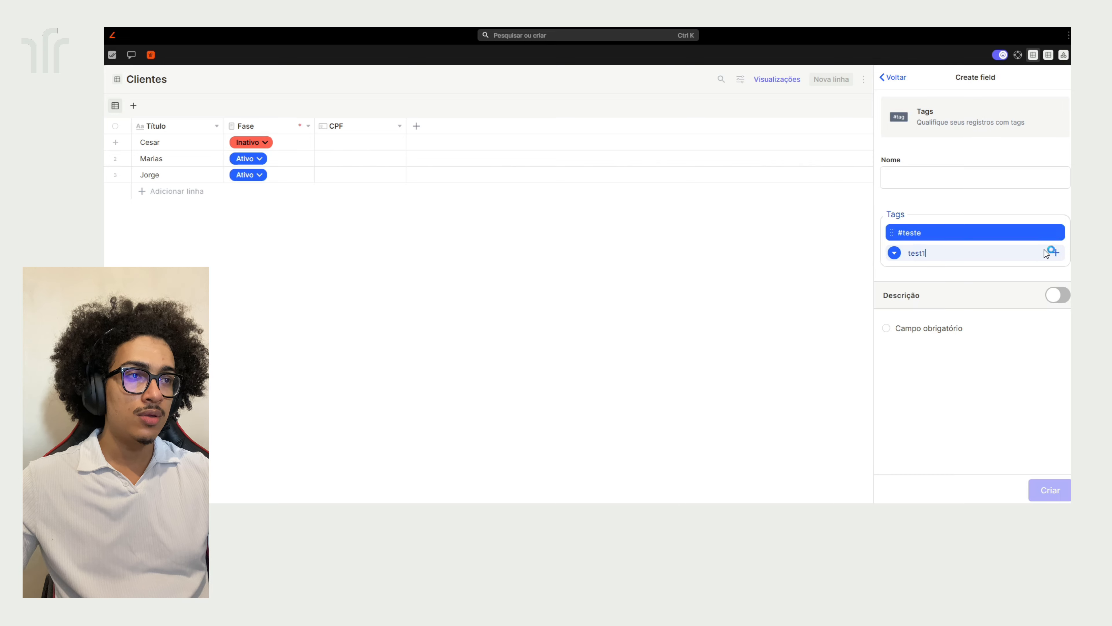
pyautogui.click(1047, 253)
pyautogui.moveTo(1047, 252); pyautogui.dragTo(983, 233)
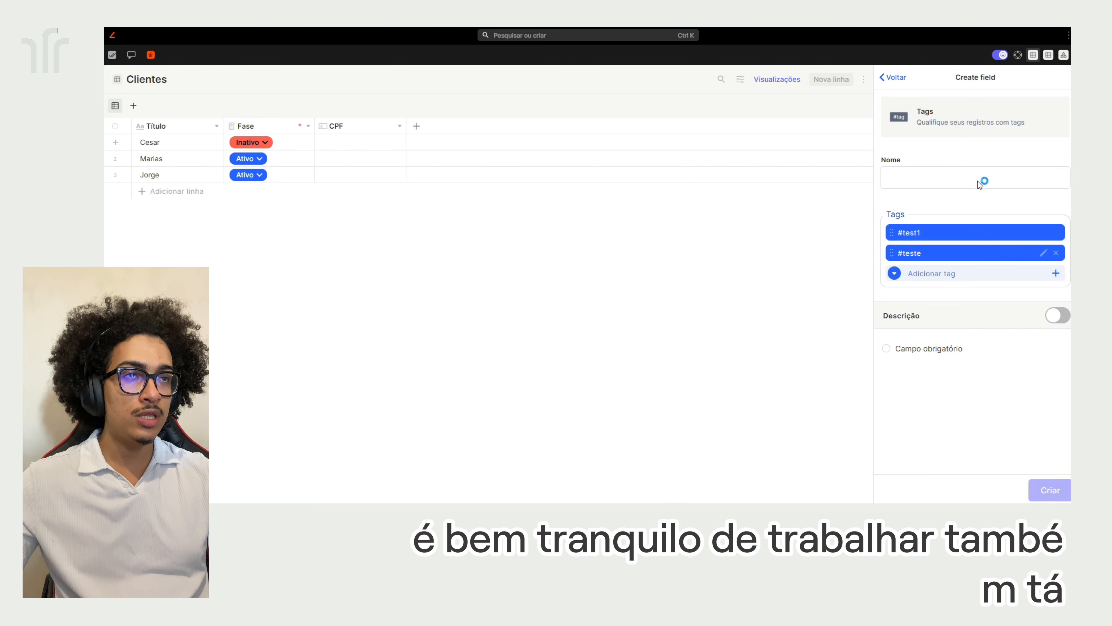
pyautogui.click(898, 80)
pyautogui.click(607, 147)
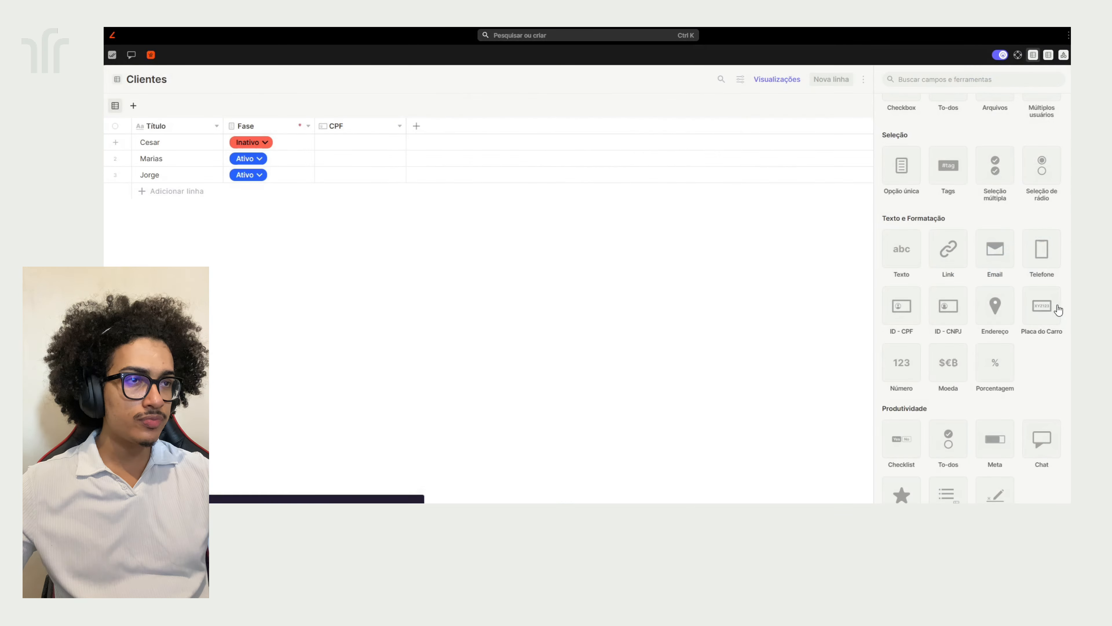
pyautogui.scroll(1, 1003, 212)
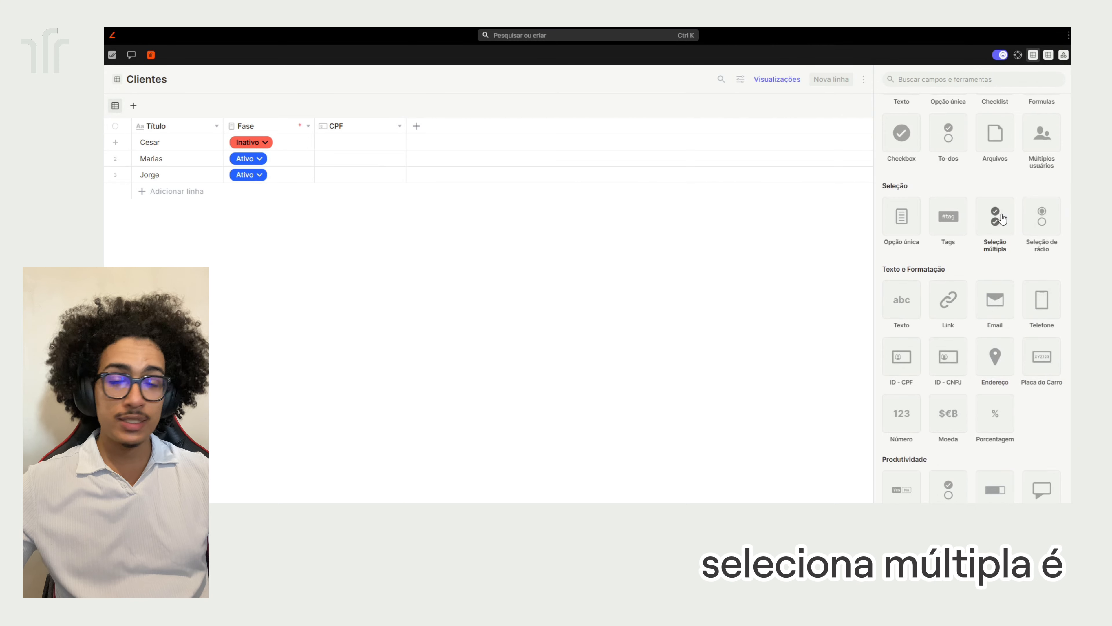
pyautogui.click(1003, 211)
pyautogui.click(987, 187)
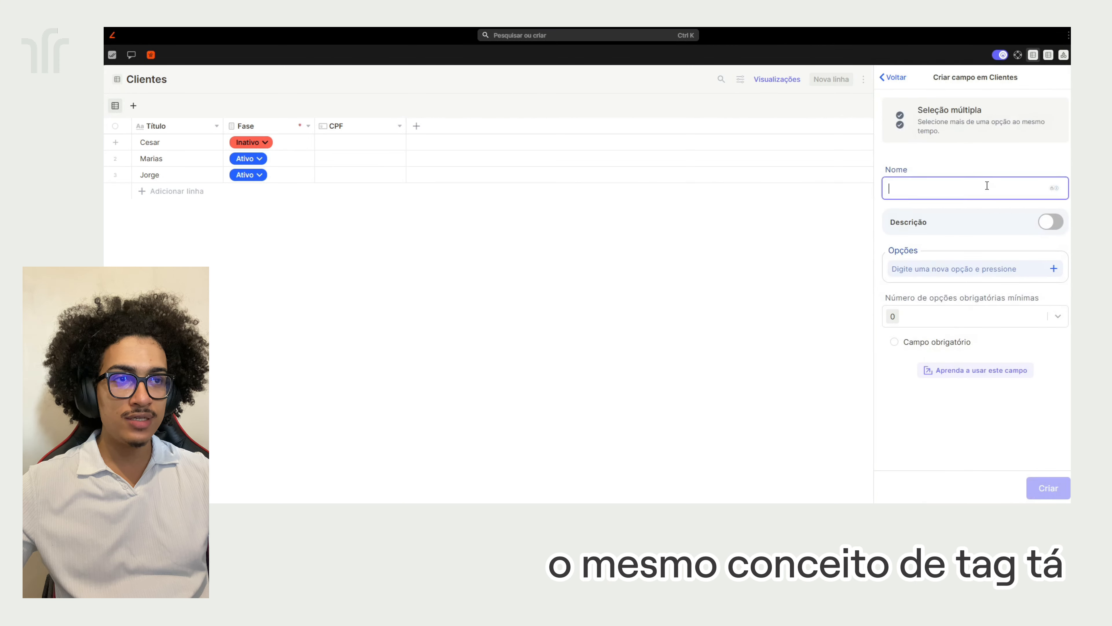
pyautogui.click(961, 316)
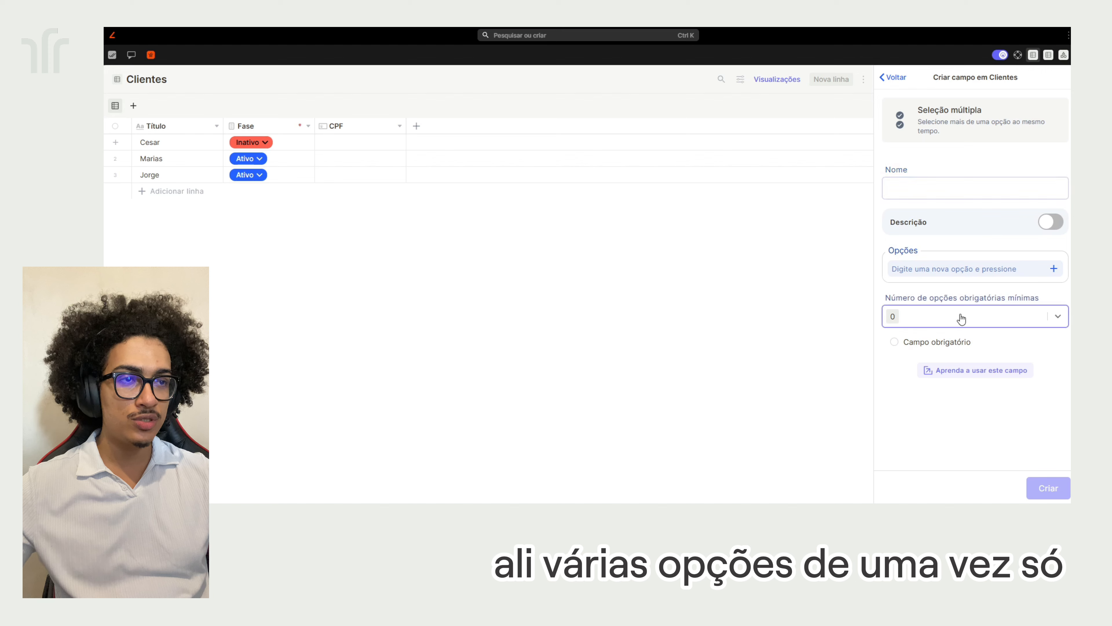
pyautogui.click(949, 187)
pyautogui.write('T')
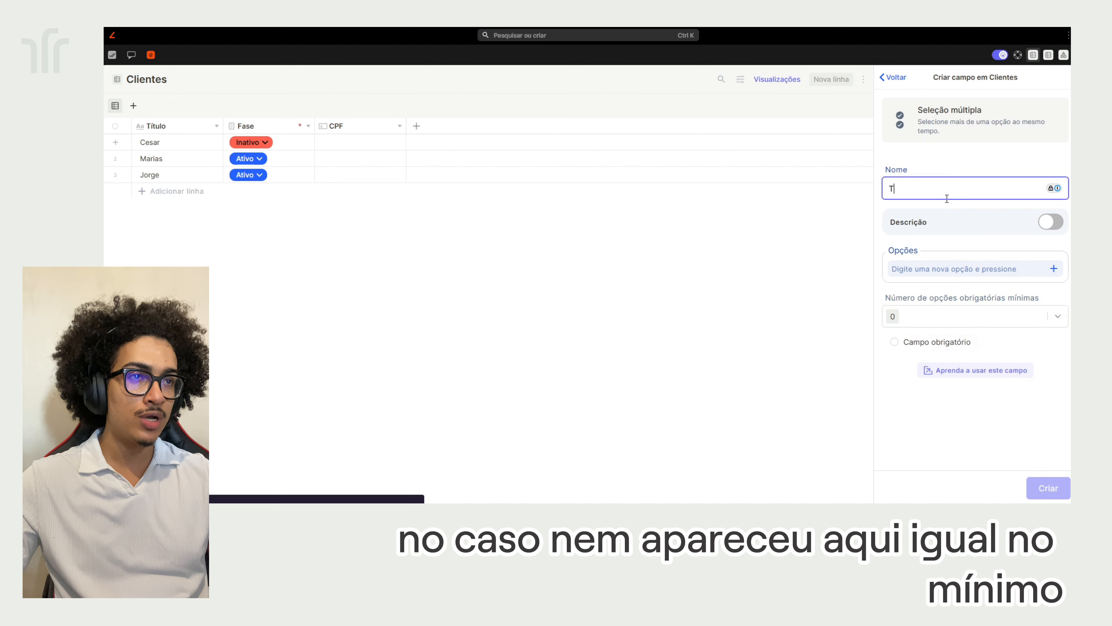
pyautogui.click(958, 318)
pyautogui.click(948, 262)
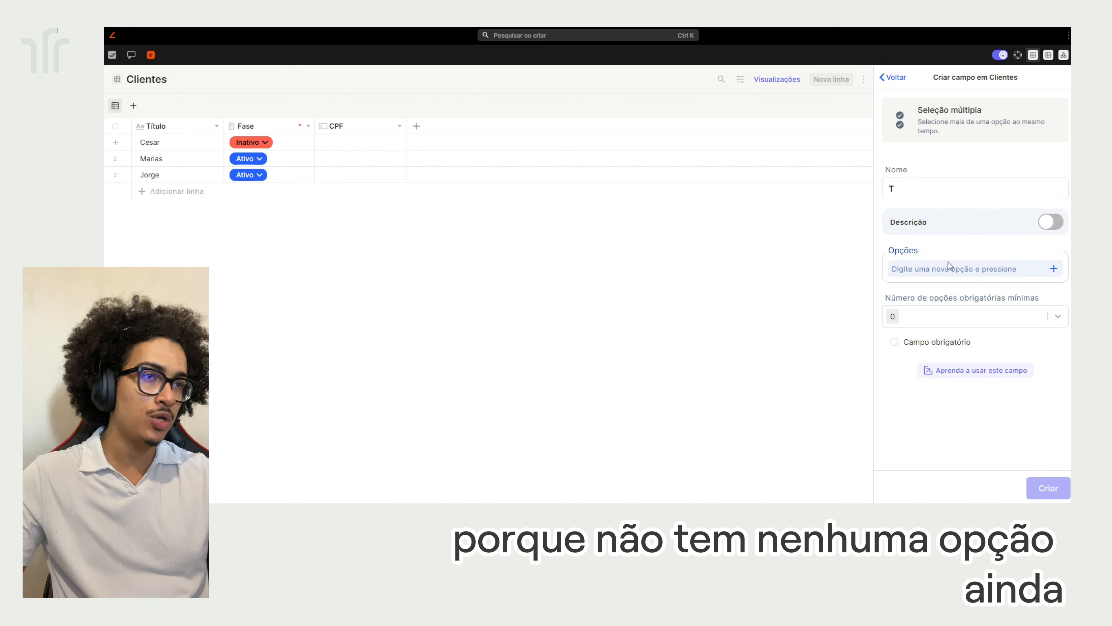
pyautogui.write('teste1')
pyautogui.click(1054, 268)
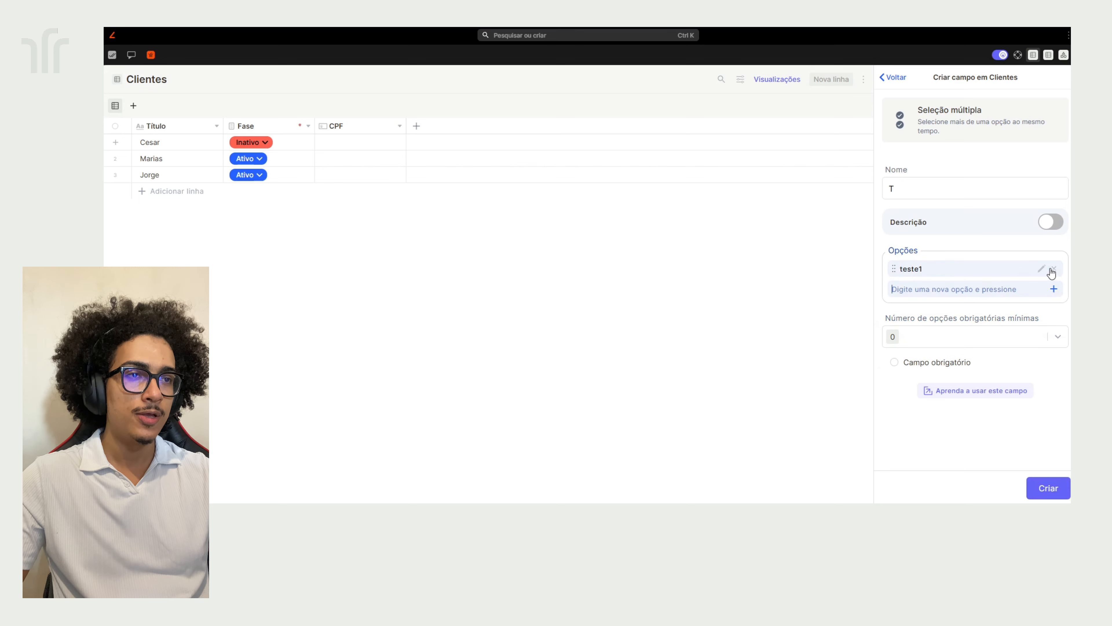
pyautogui.write('teste2')
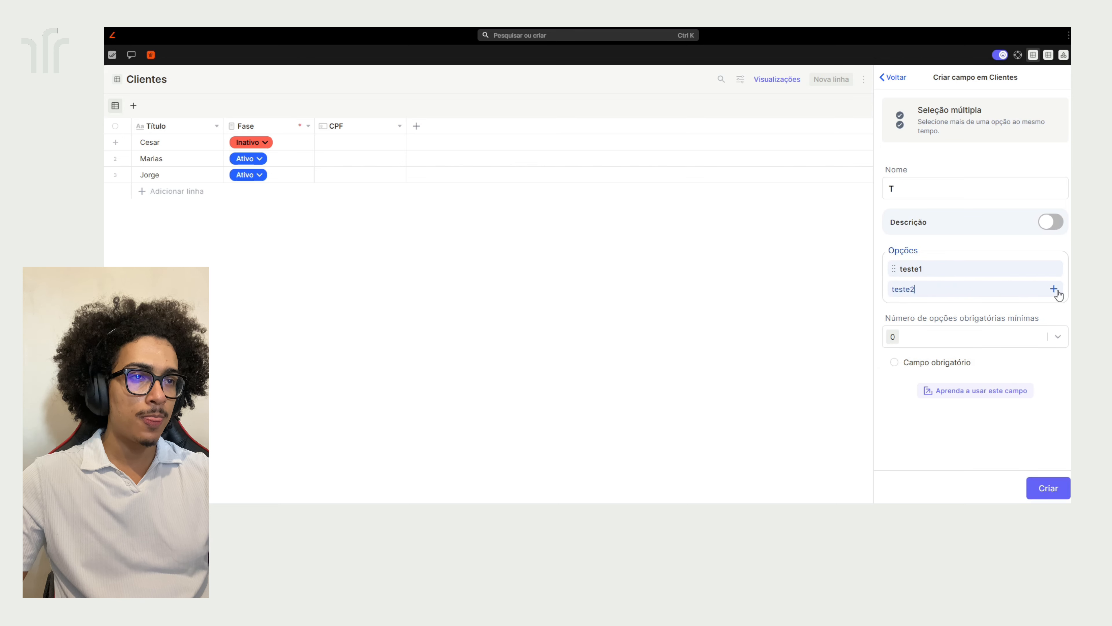
pyautogui.click(1054, 289)
pyautogui.click(955, 363)
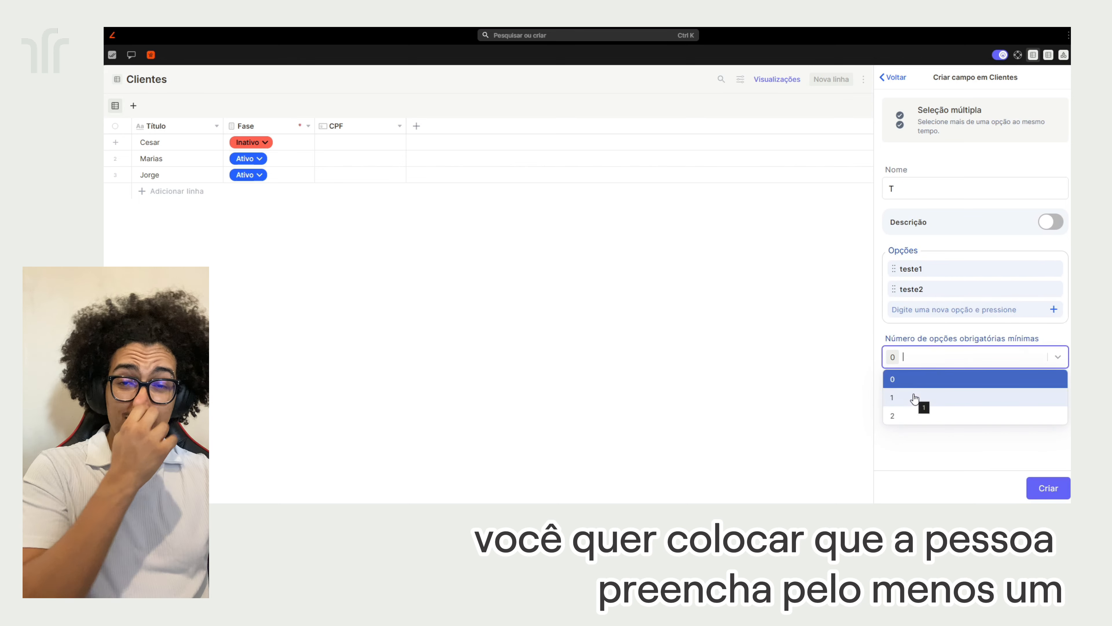
pyautogui.click(929, 437)
pyautogui.click(894, 77)
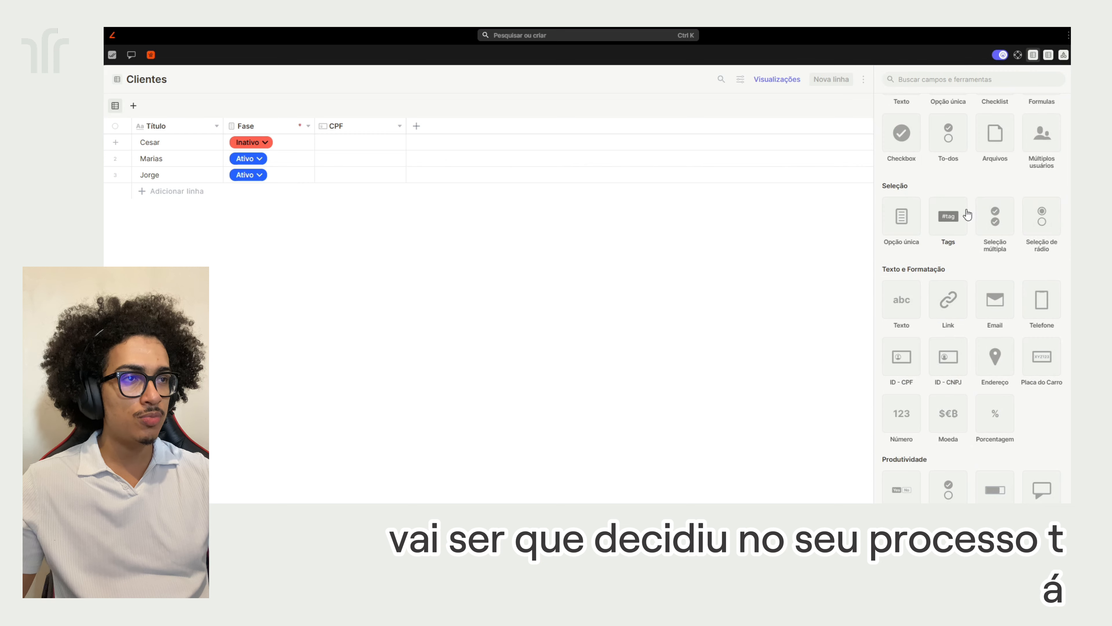
pyautogui.click(1042, 216)
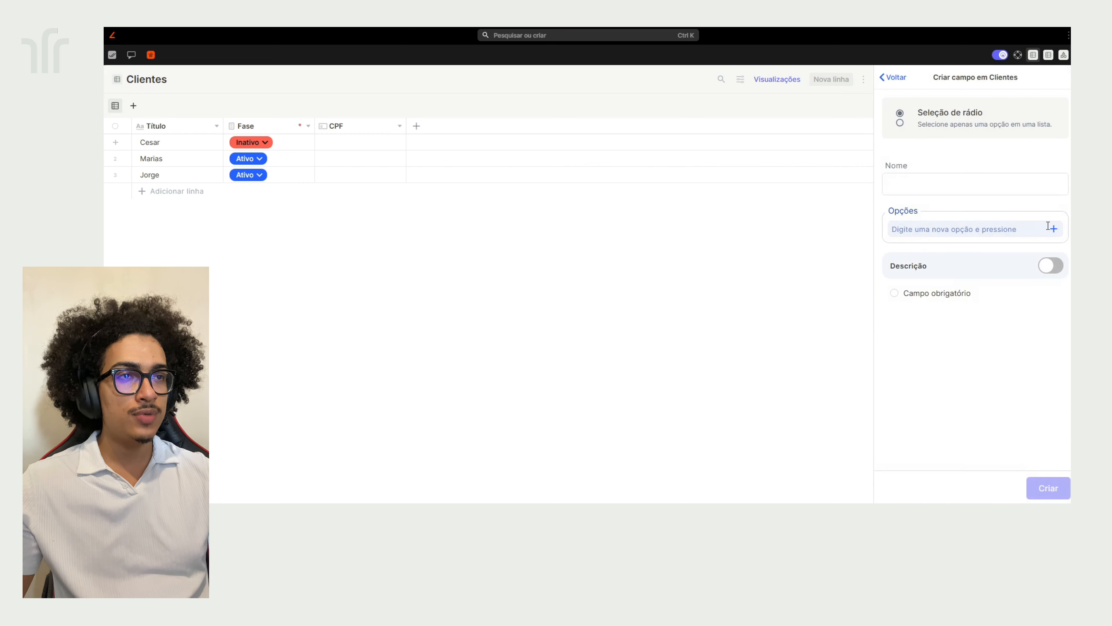
pyautogui.click(969, 193)
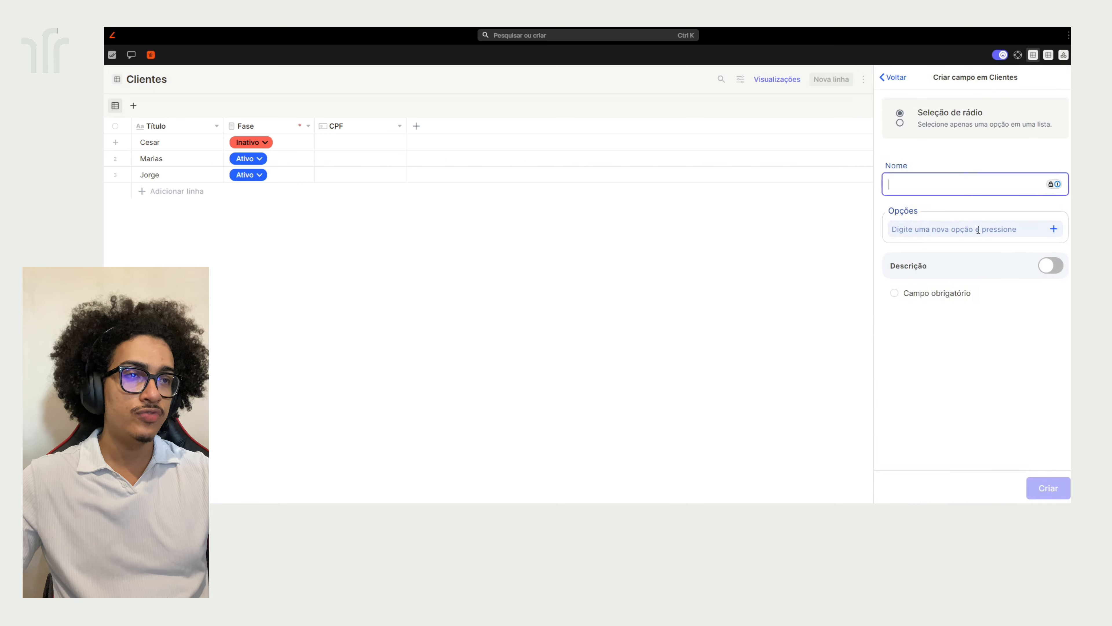
pyautogui.click(980, 233)
pyautogui.write('teste')
pyautogui.click(1066, 244)
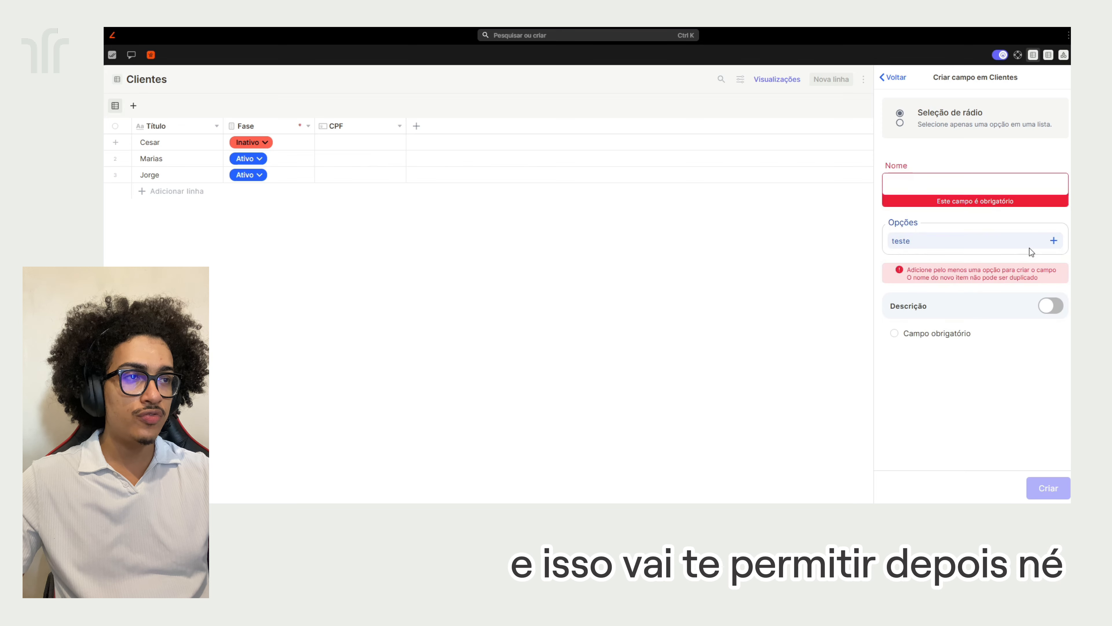
pyautogui.click(1052, 242)
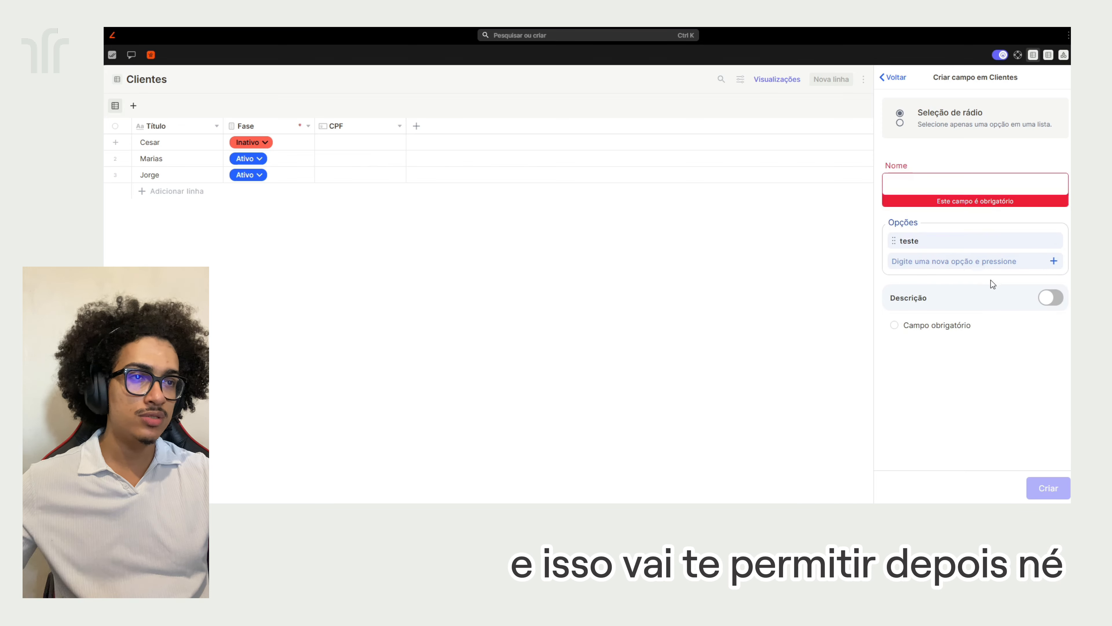
pyautogui.click(885, 74)
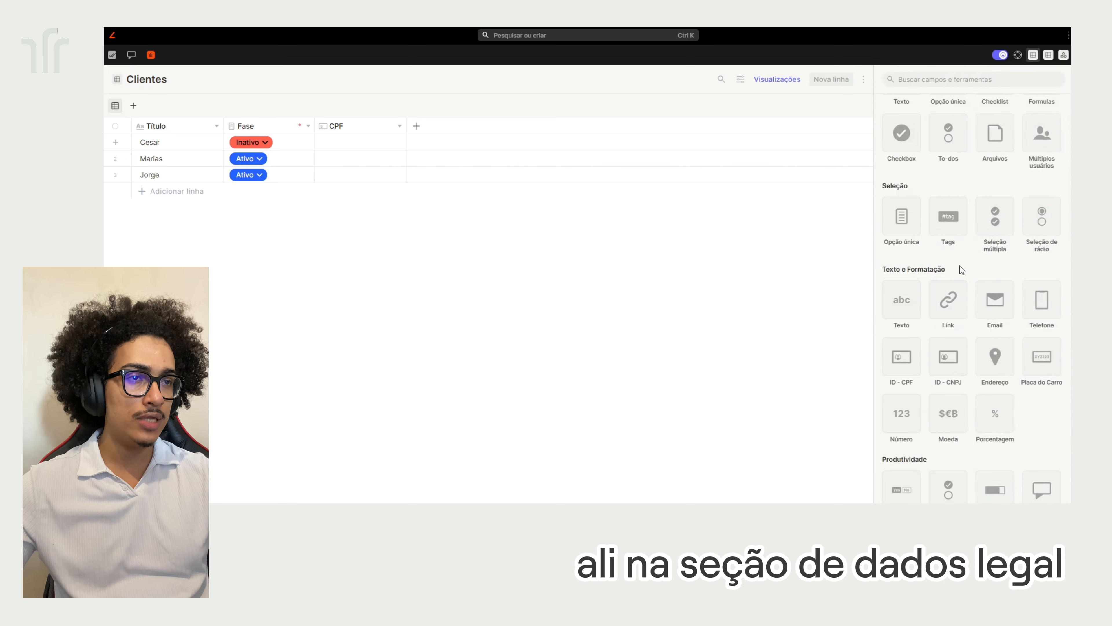
pyautogui.scroll(-3, 962, 270)
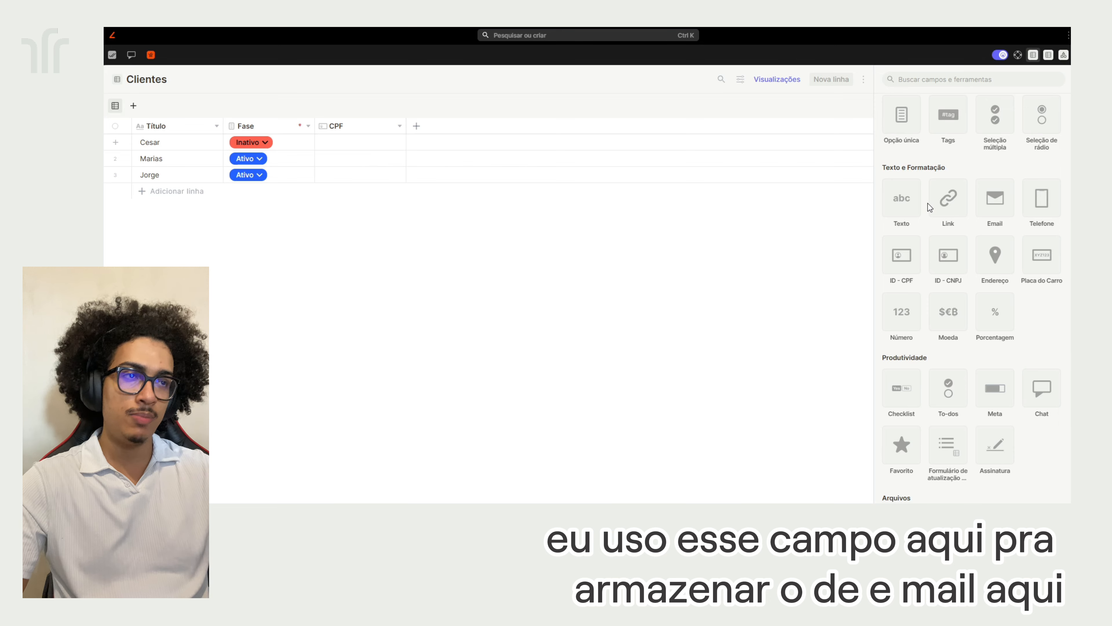
# Create an Email-type field named 'E-mail' in Clientes
pyautogui.click(992, 210)
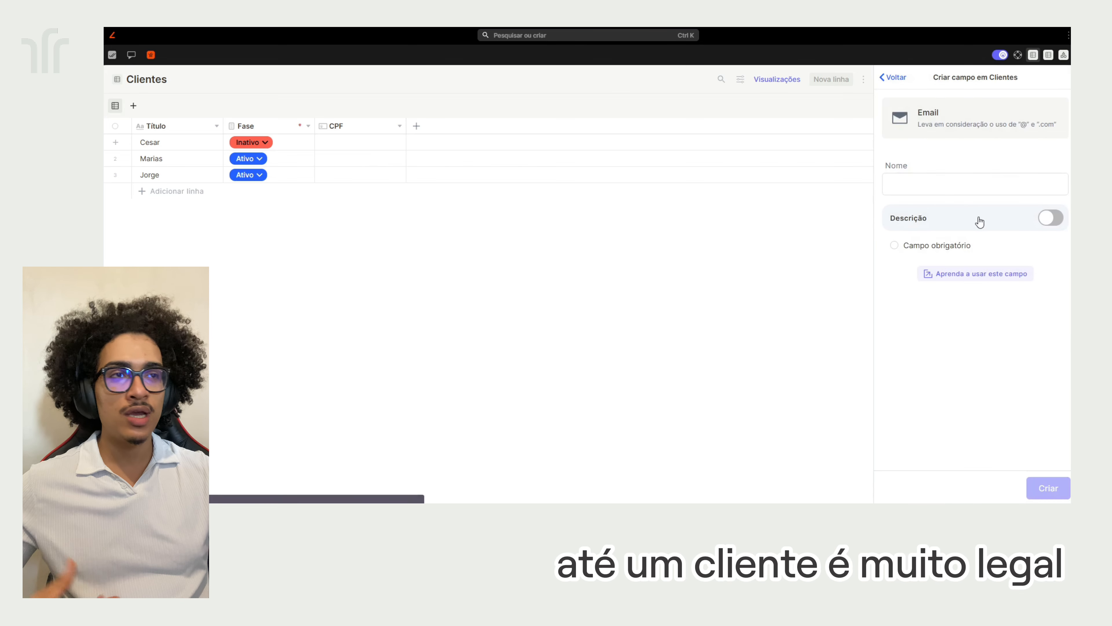
pyautogui.click(972, 186)
pyautogui.write('Em')
pyautogui.press('BackSpace')
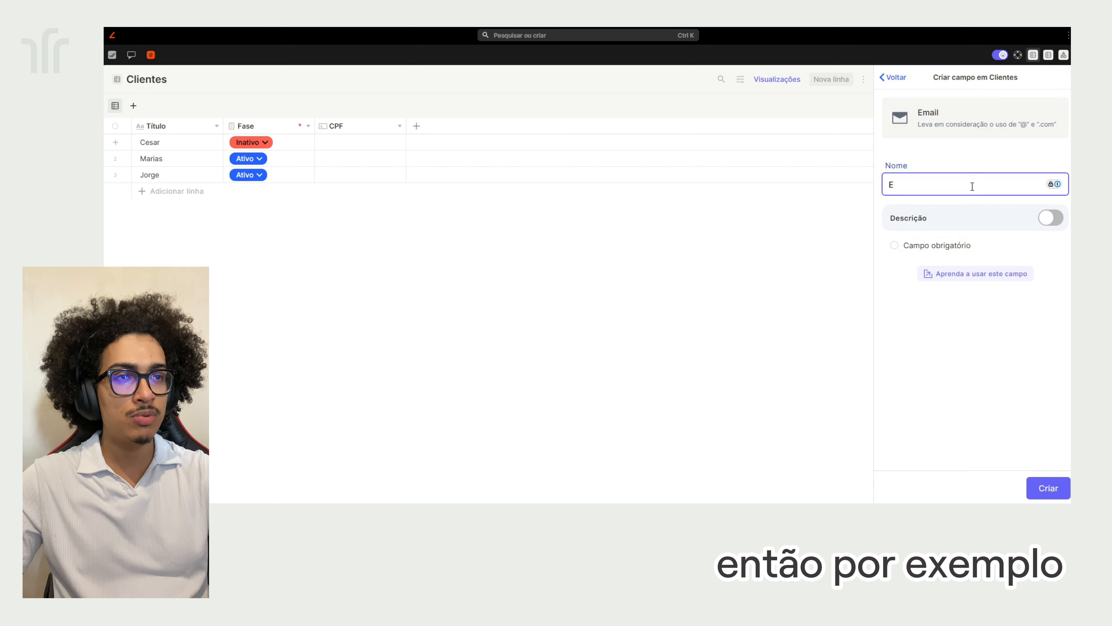
pyautogui.write('-mail')
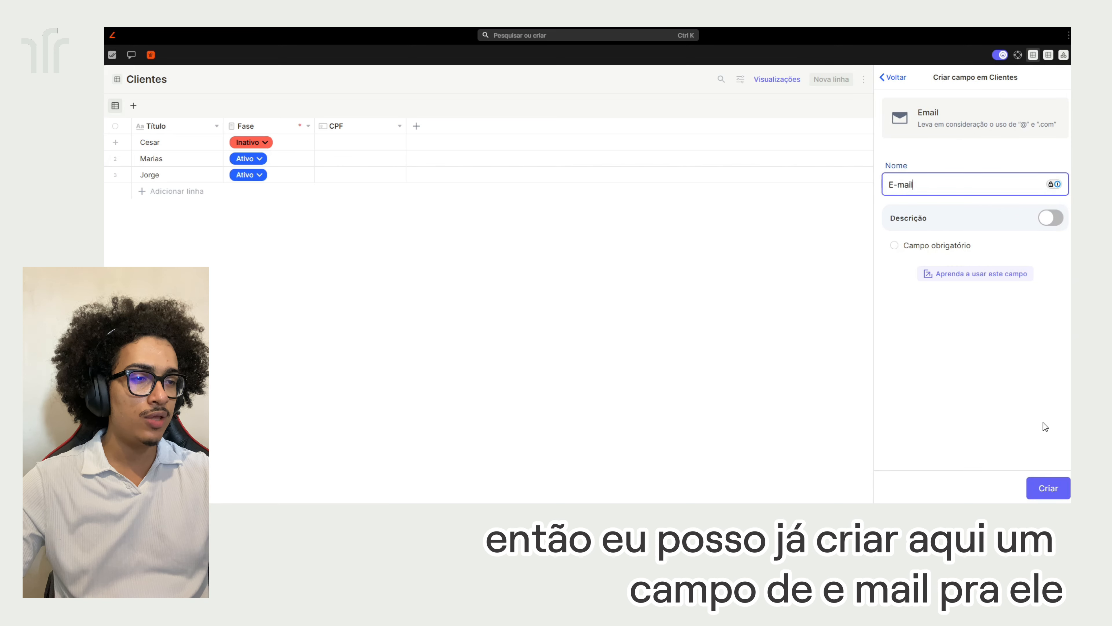
pyautogui.click(1046, 488)
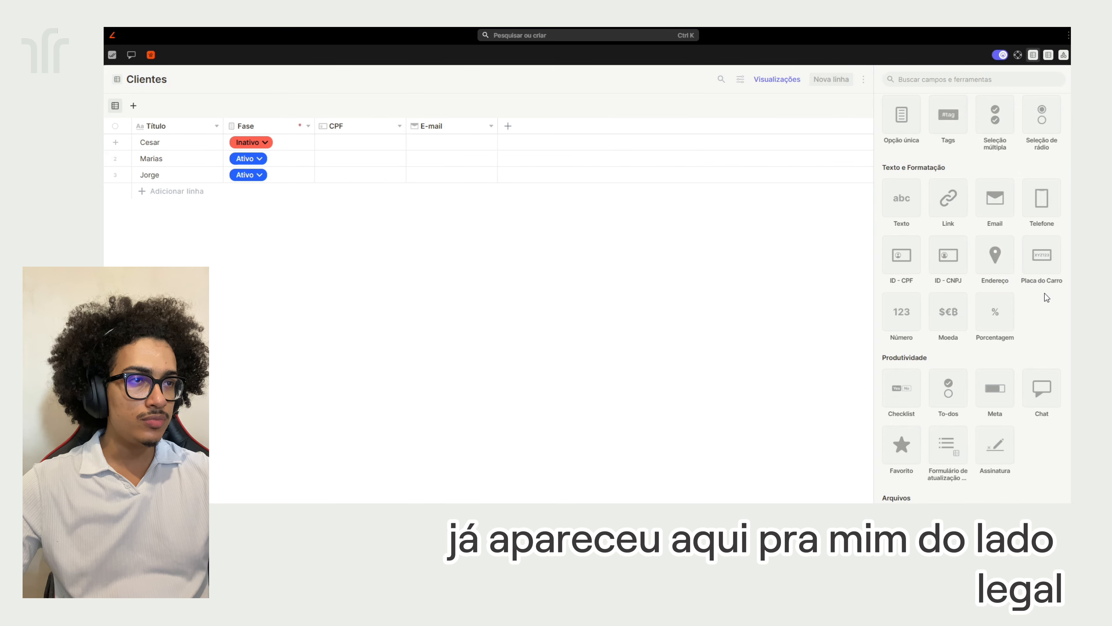
# Type the first client's e-mail address into their E-mail cell and save it
pyautogui.click(442, 142)
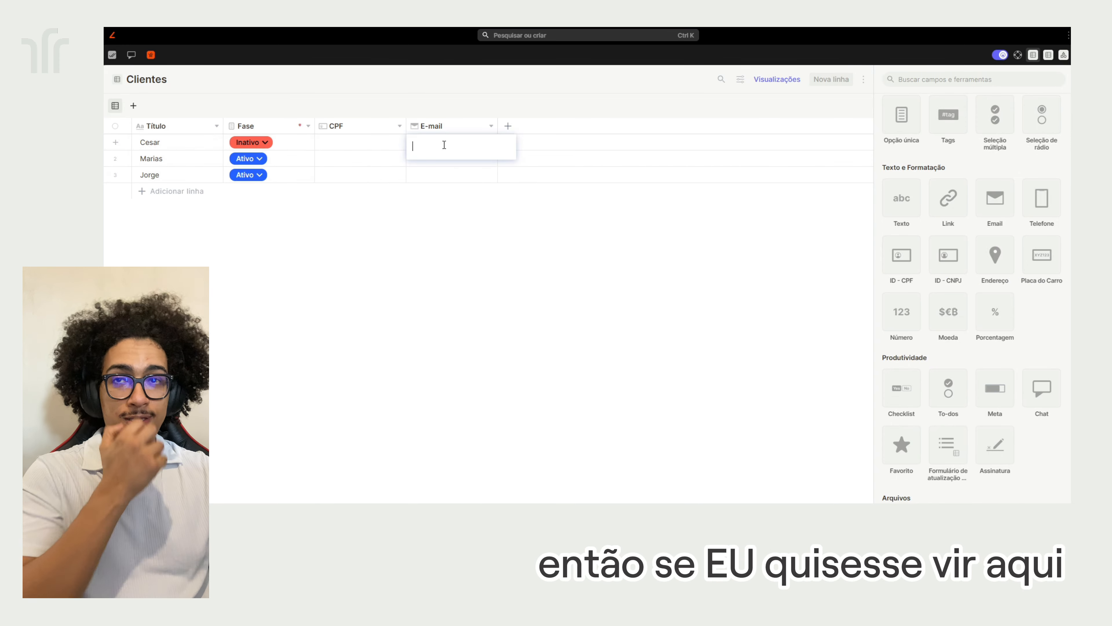
pyautogui.click(447, 143)
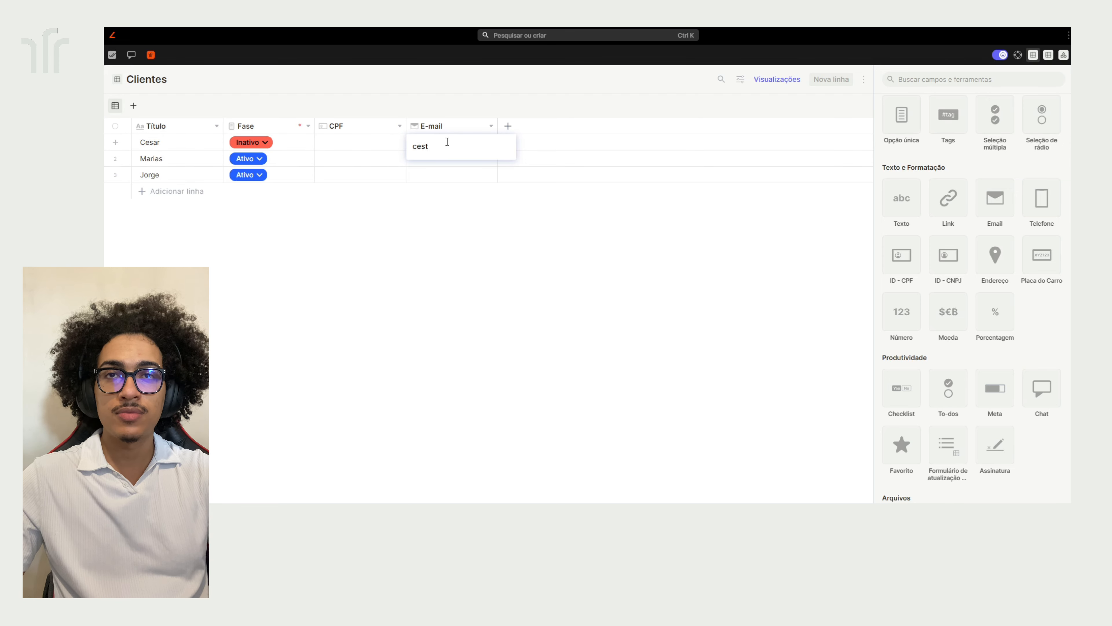
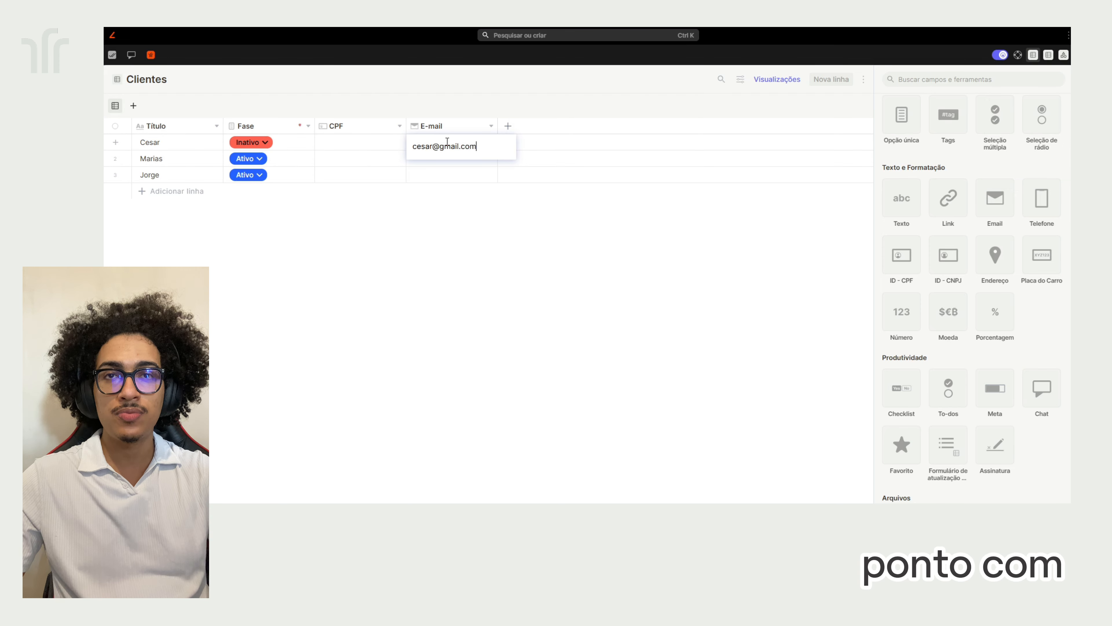
pyautogui.rightClick(445, 141)
pyautogui.click(429, 251)
pyautogui.click(429, 247)
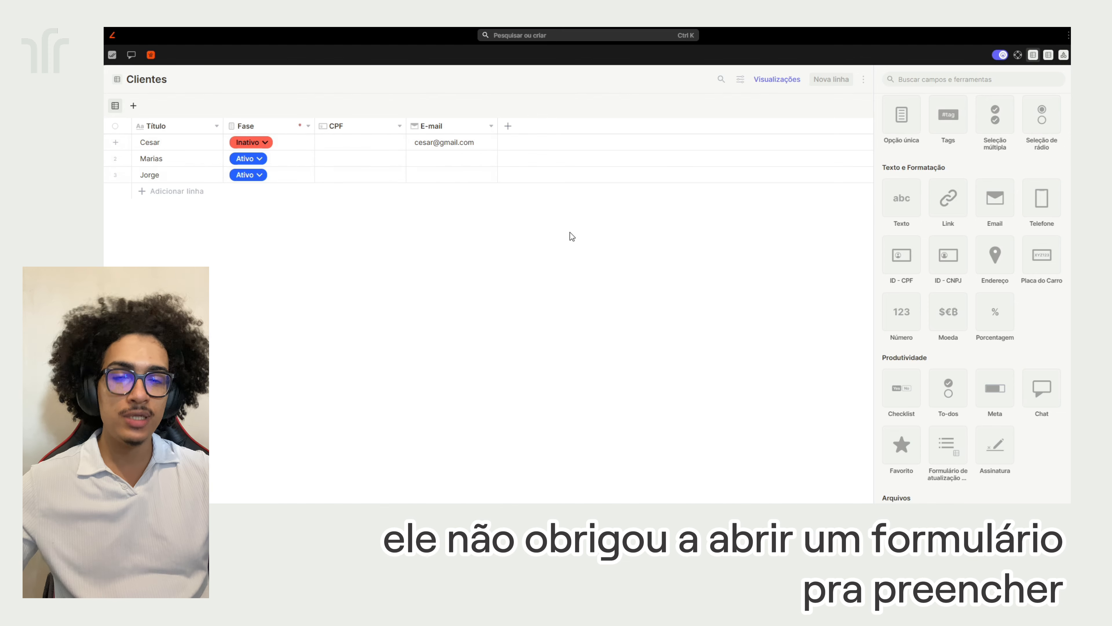
# Create a phone-type field named Telefone in Clientes
pyautogui.click(1044, 208)
pyautogui.click(917, 185)
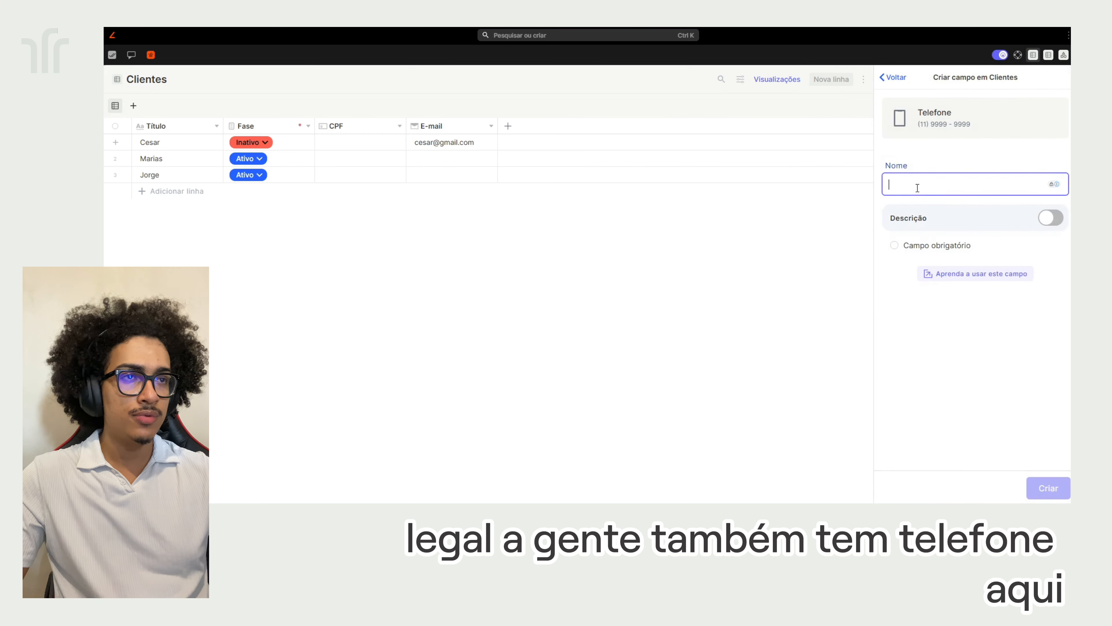
pyautogui.write('Tef')
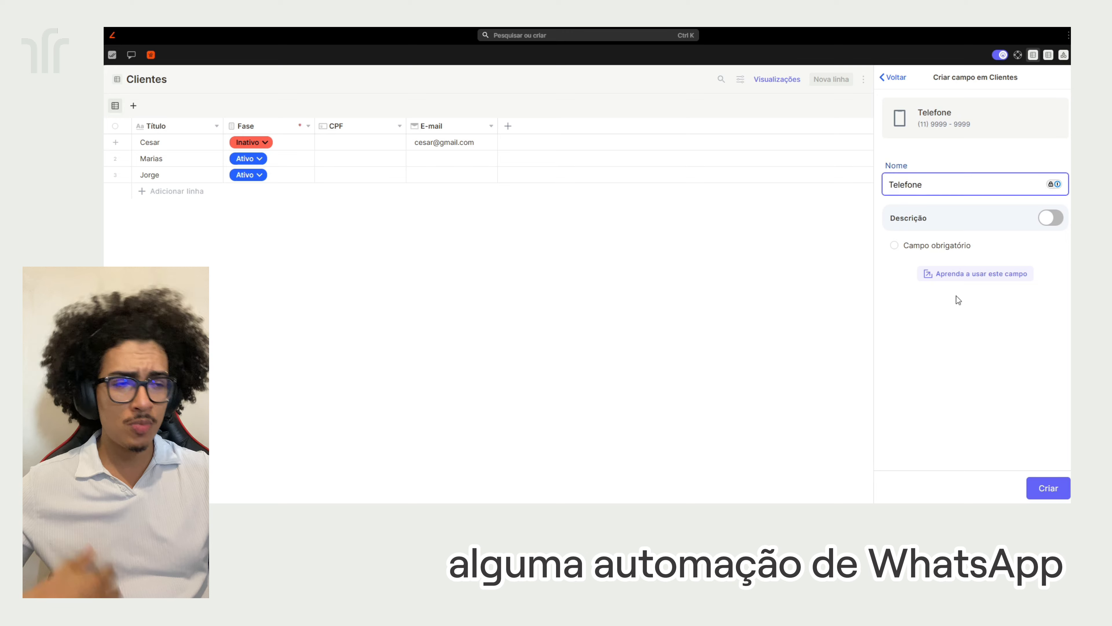
pyautogui.click(1046, 483)
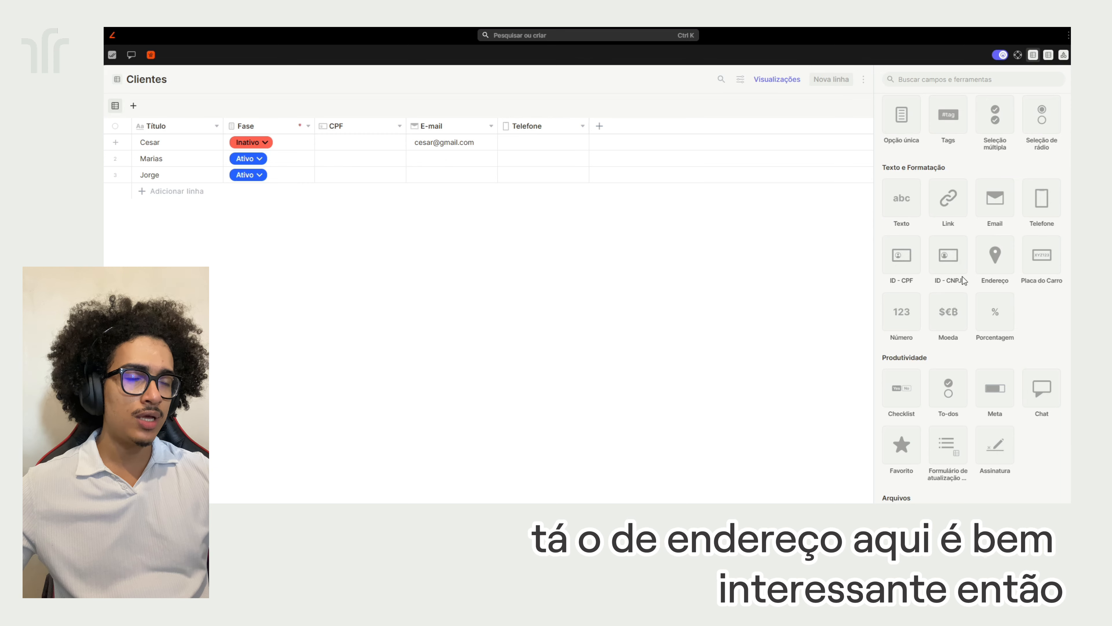
# Create an address-type field named Endereço in Clientes
pyautogui.click(986, 256)
pyautogui.click(921, 188)
pyautogui.write('Endereço')
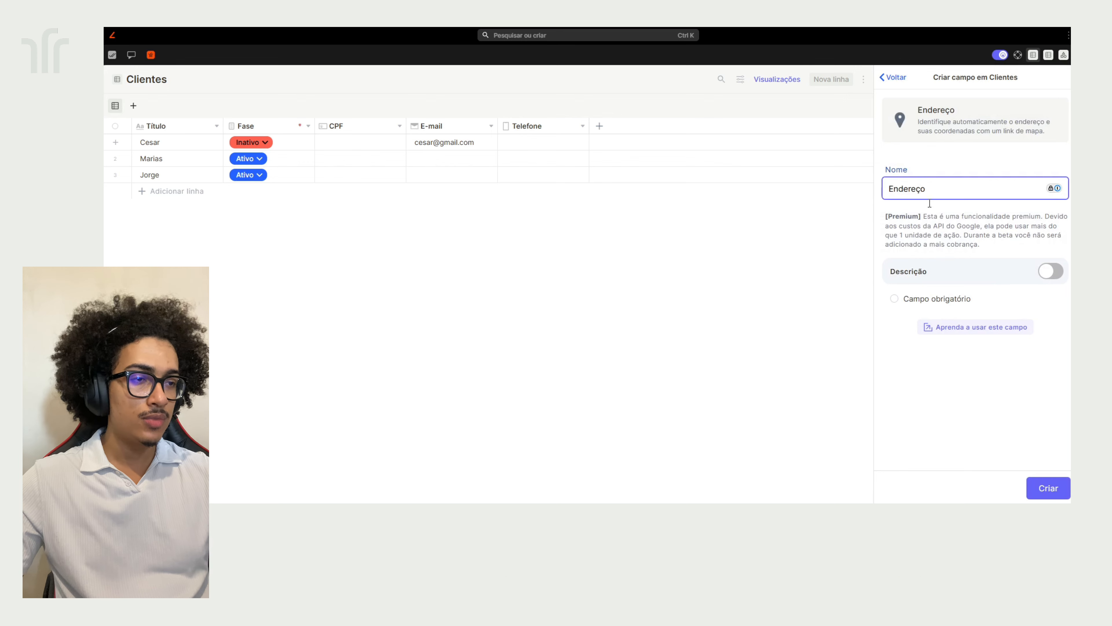
pyautogui.click(1048, 488)
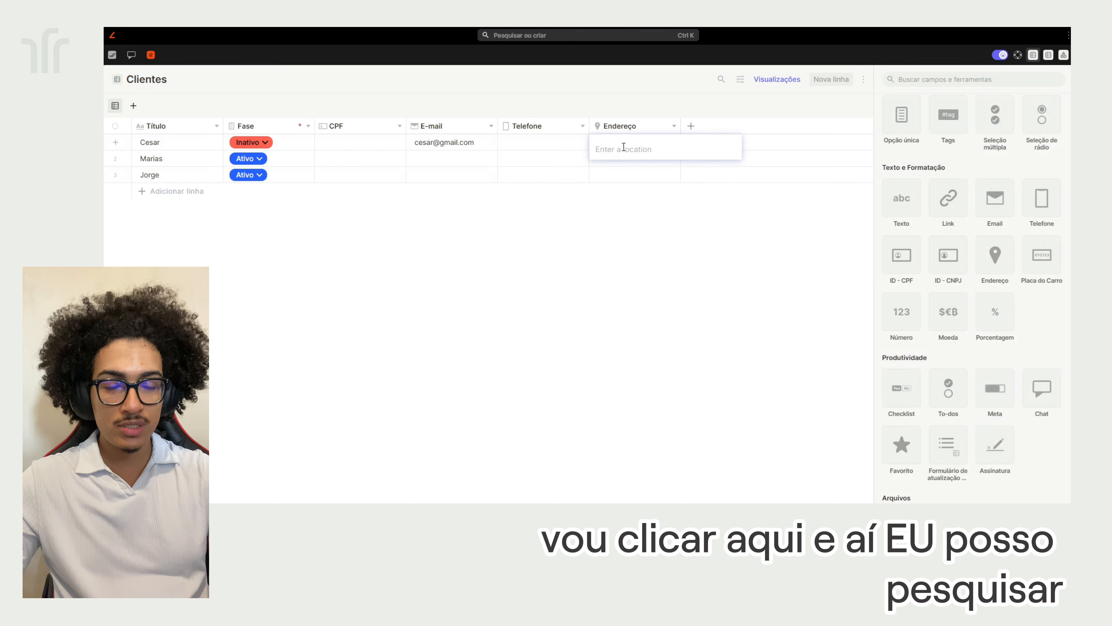
# Fill the first client's Endereço with a São Paulo street address from the Google suggestions
pyautogui.write('a')
pyautogui.press('BackSpace')
pyautogui.write('a')
pyautogui.press('BackSpace')
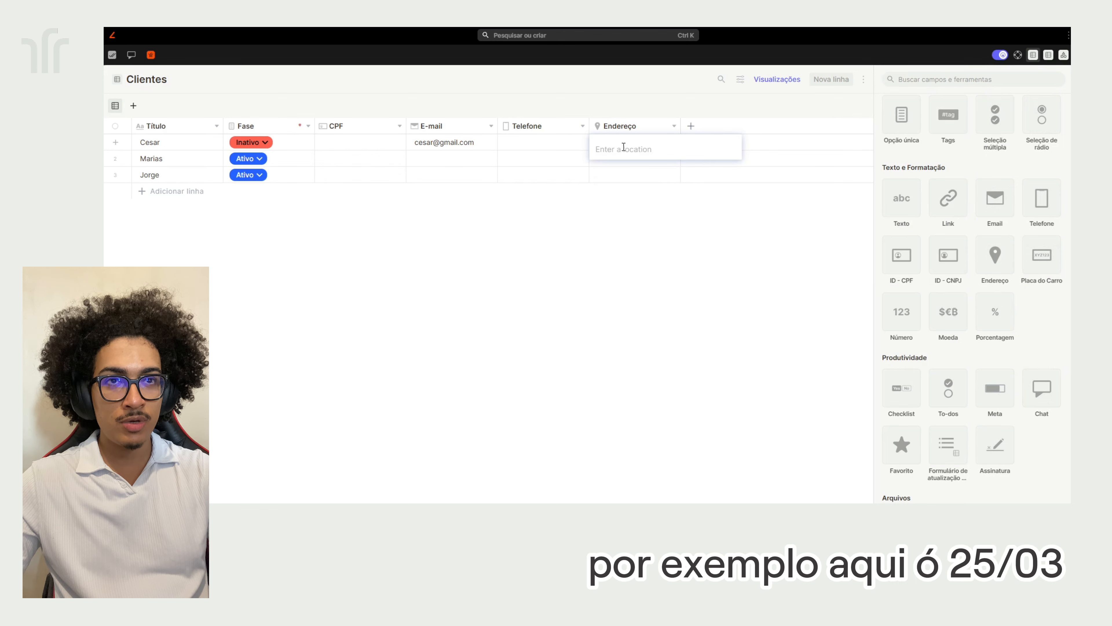
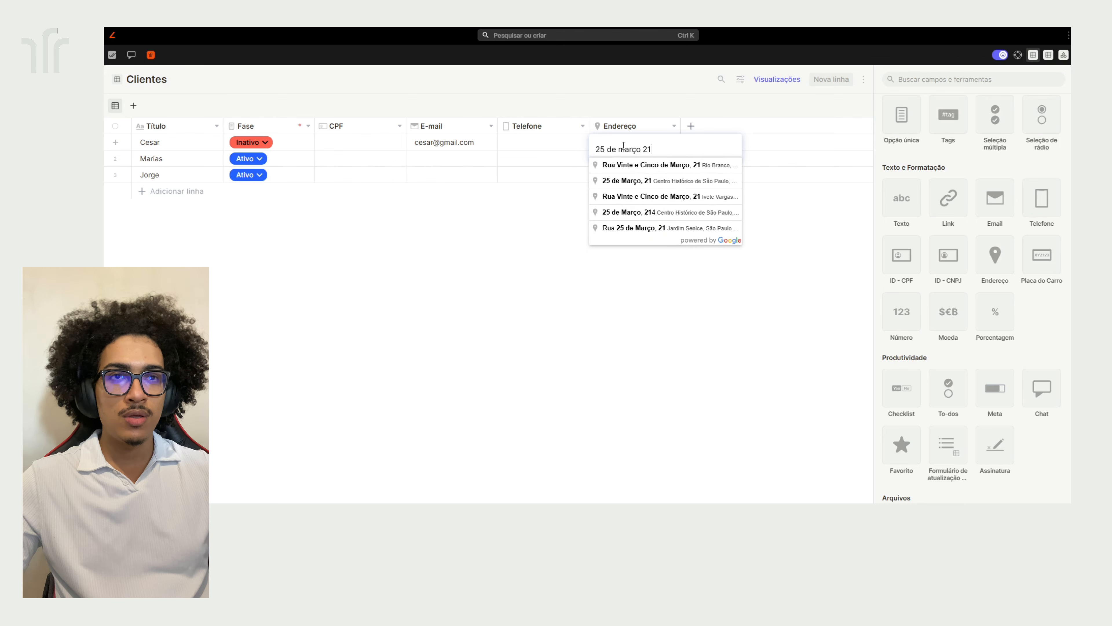
pyautogui.click(664, 182)
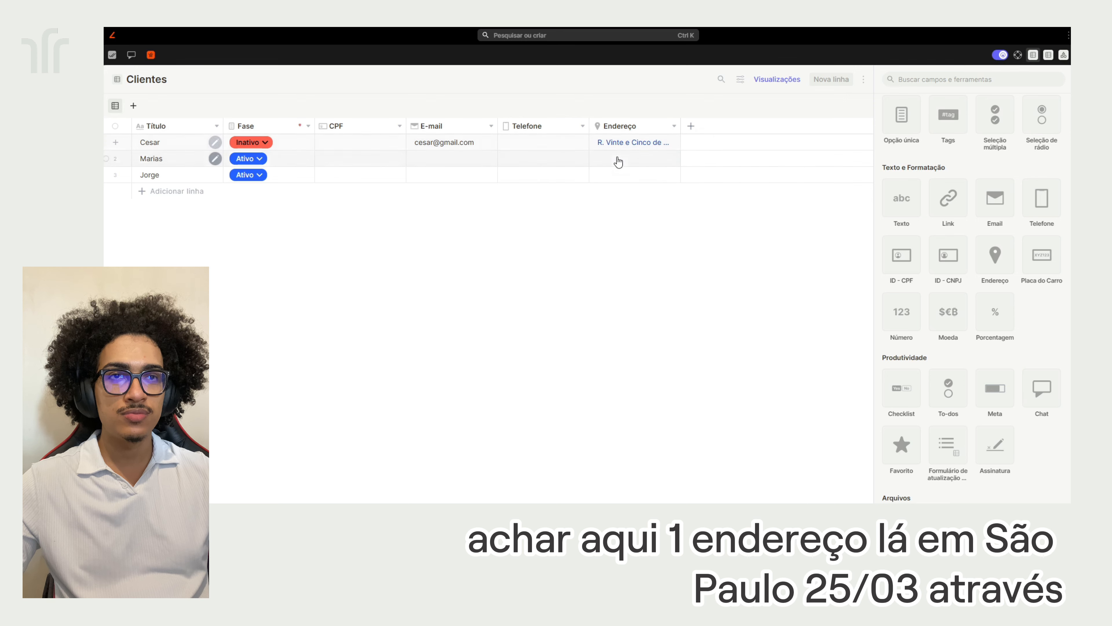
pyautogui.click(617, 159)
pyautogui.click(697, 241)
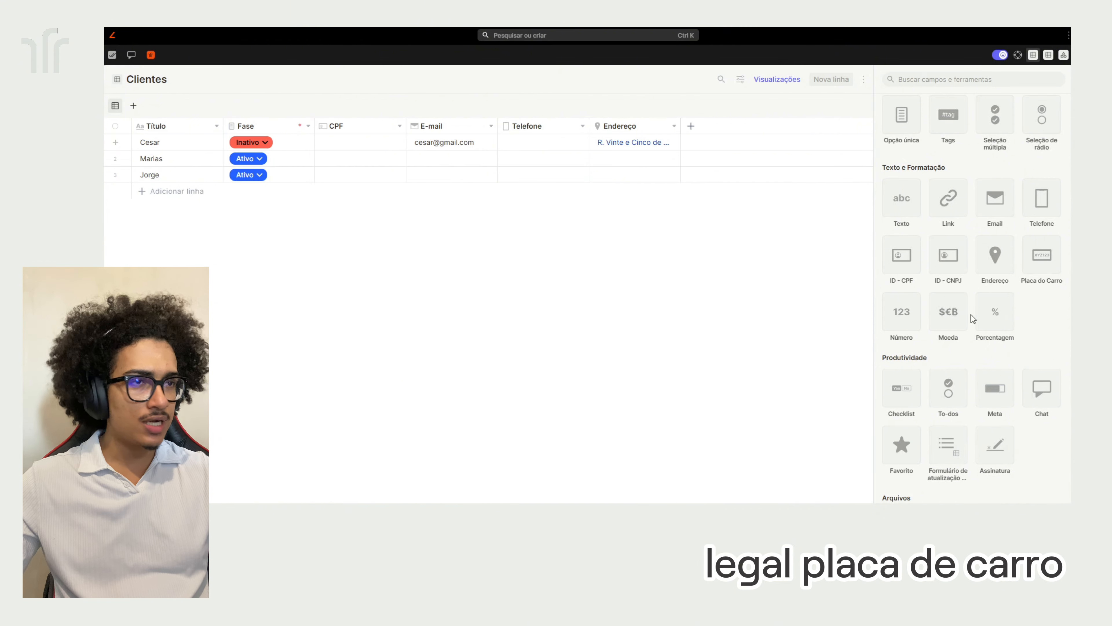
# Start a Moeda currency field, select its dollar symbol, then abandon it unsaved
pyautogui.scroll(-1, 1028, 368)
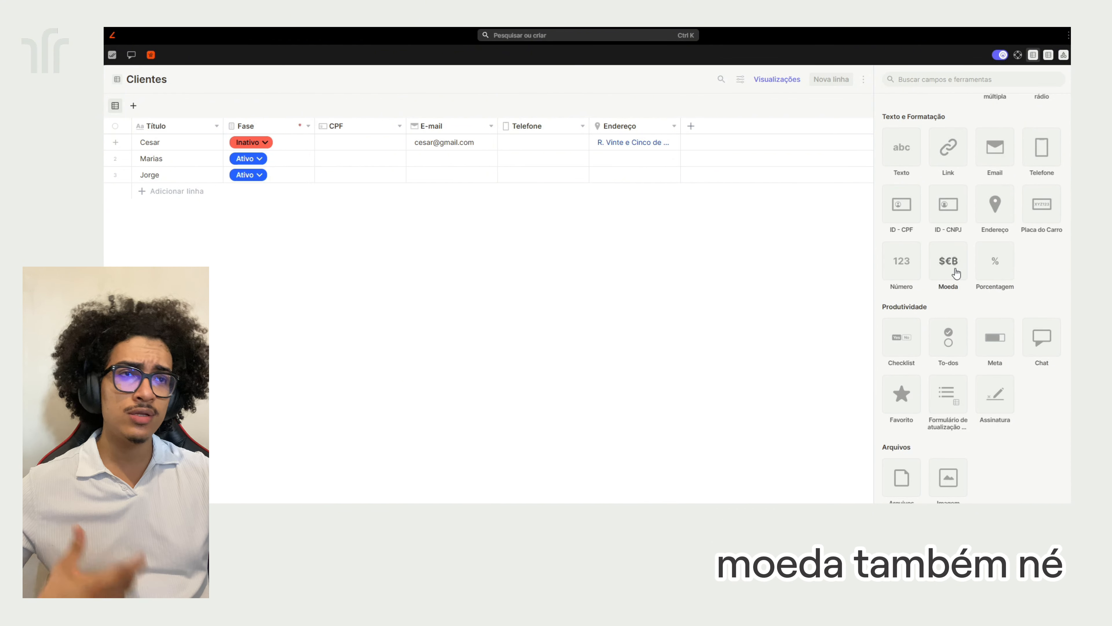
pyautogui.scroll(-2, 1003, 320)
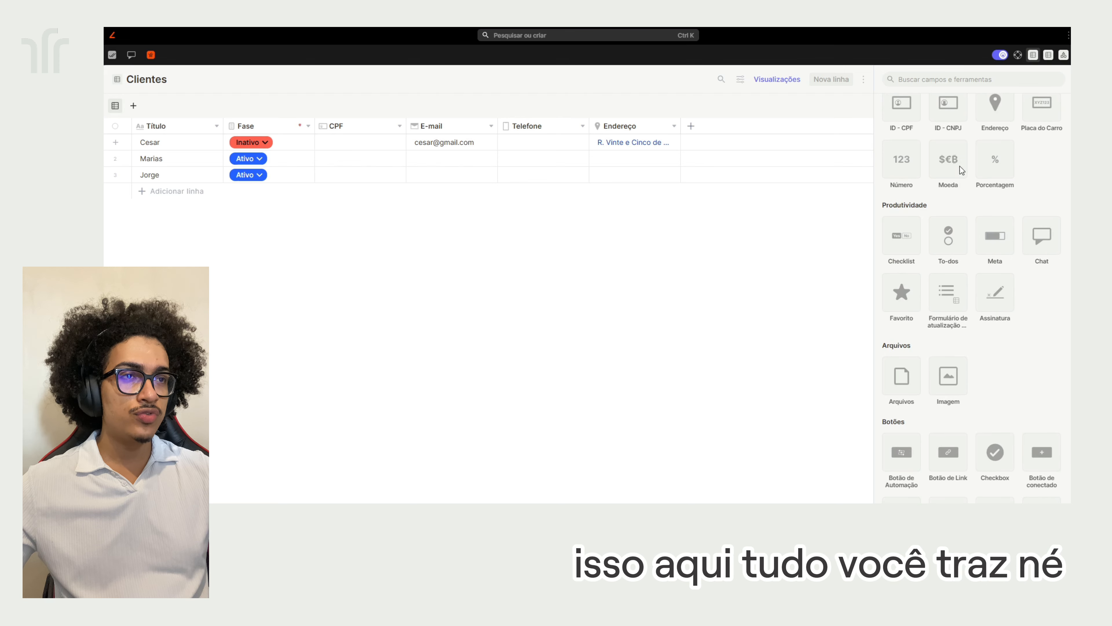
pyautogui.click(947, 181)
pyautogui.click(951, 239)
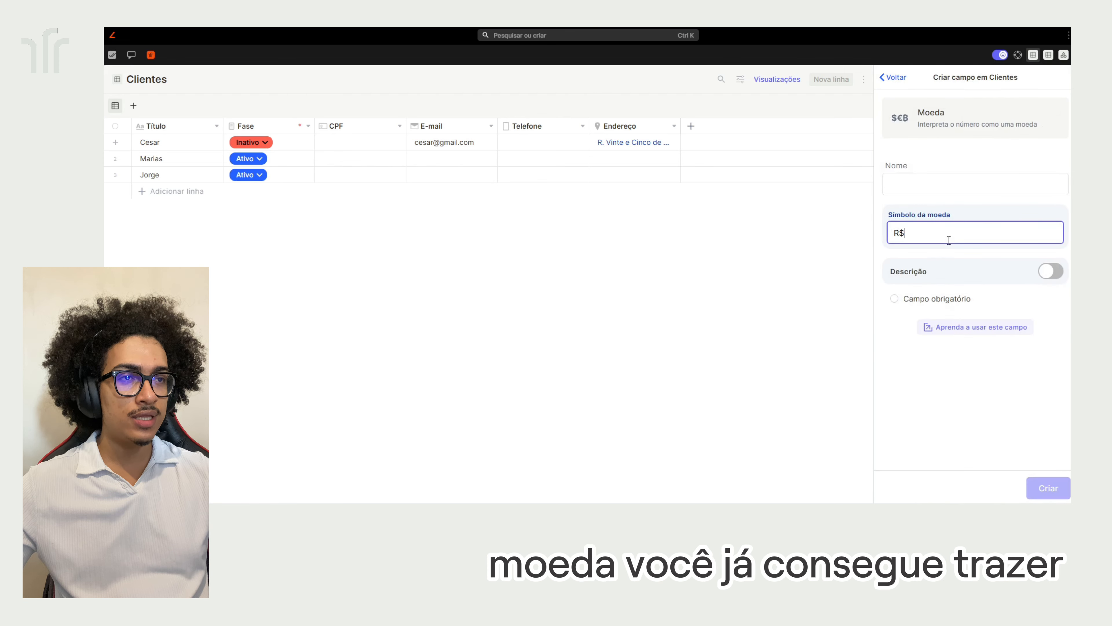
pyautogui.moveTo(951, 239); pyautogui.dragTo(887, 231)
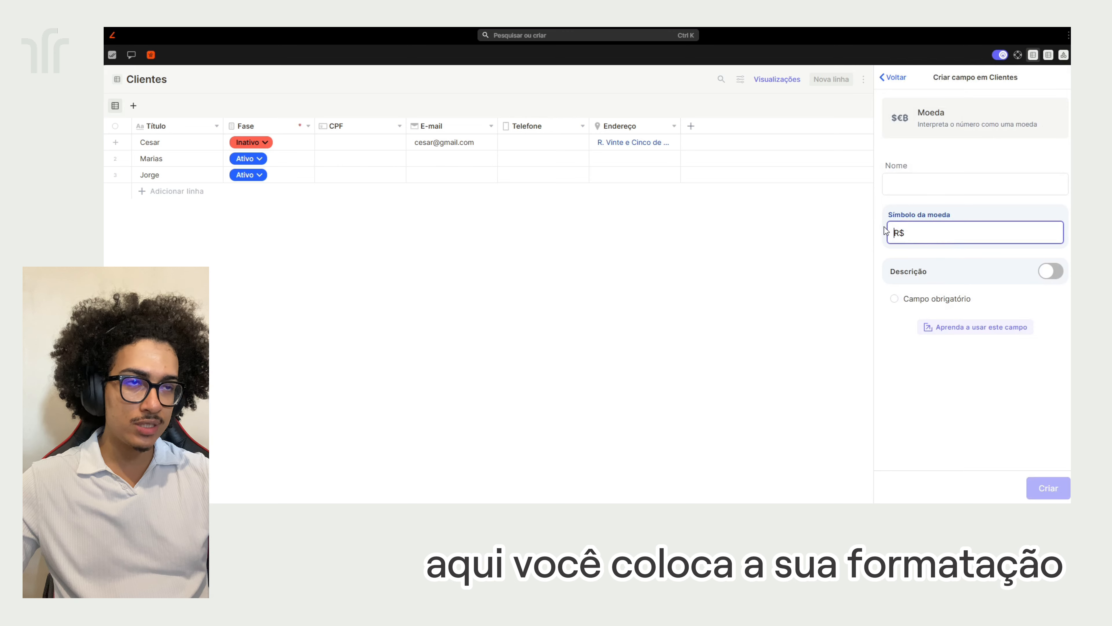
pyautogui.press('Right')
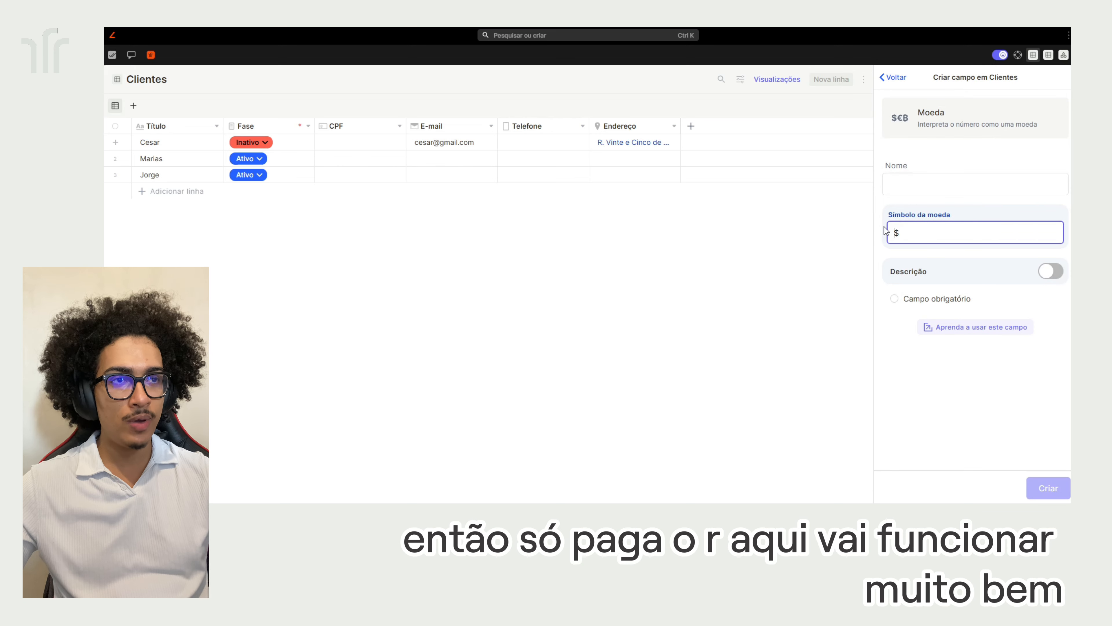
pyautogui.moveTo(929, 235); pyautogui.dragTo(680, 152)
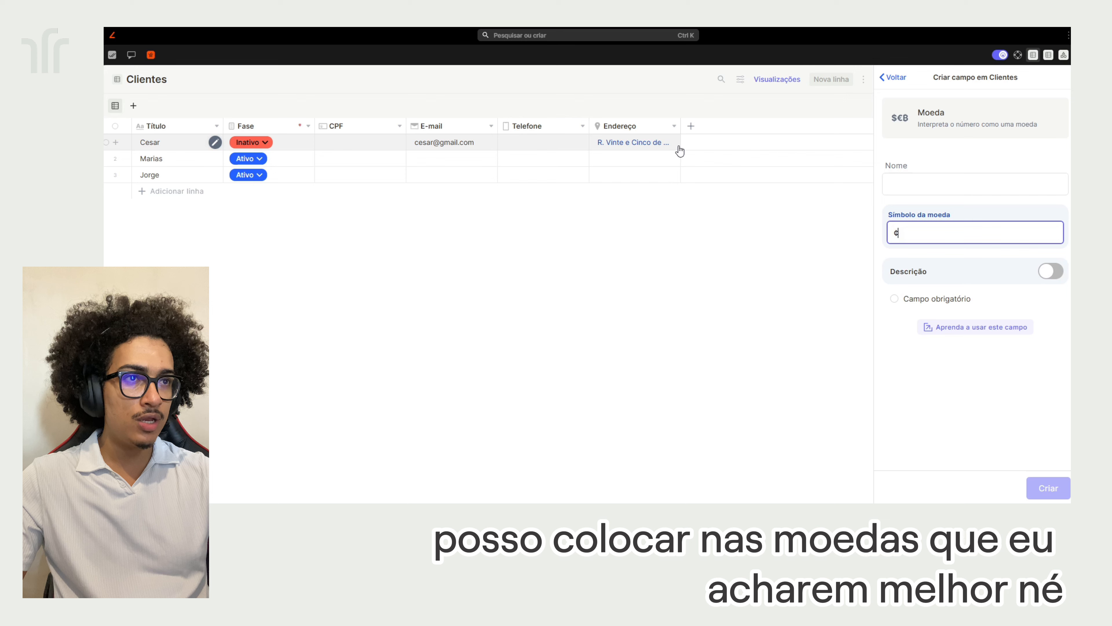
pyautogui.click(895, 78)
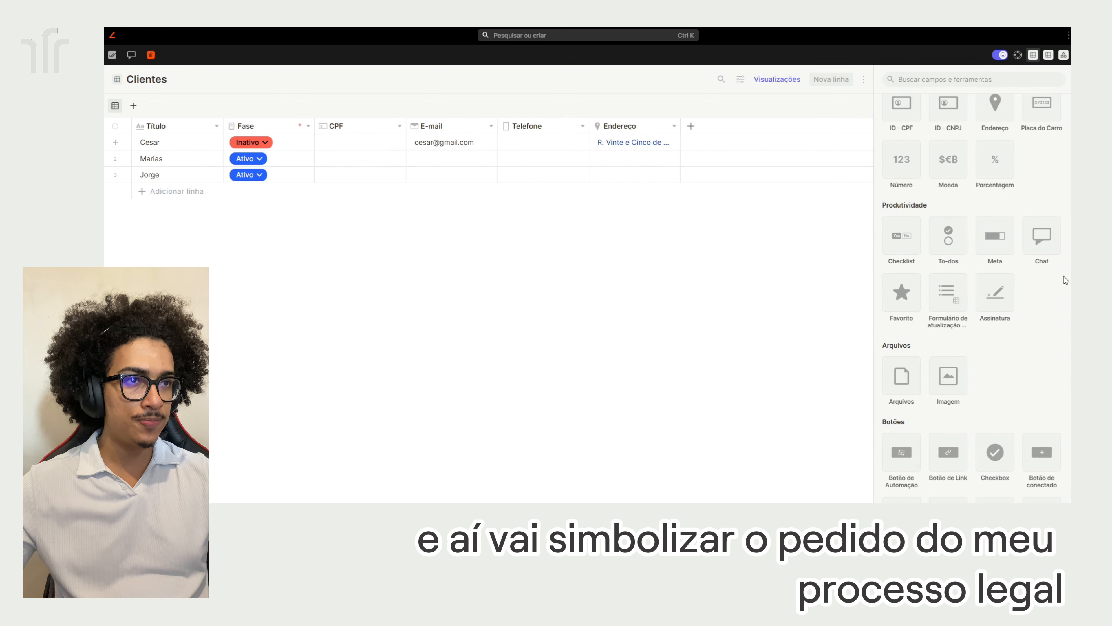
# Begin setting up a new Meta goal field for Clientes
pyautogui.scroll(-2, 951, 231)
pyautogui.scroll(2, 1006, 241)
pyautogui.scroll(-1, 1013, 236)
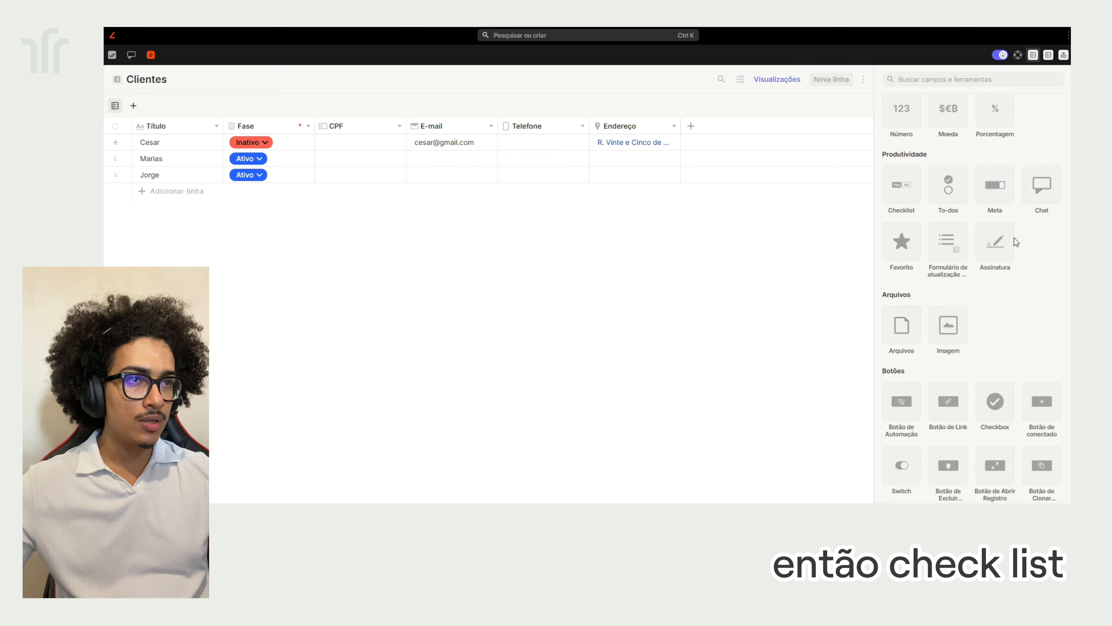
pyautogui.click(996, 197)
# Leave the Meta goal draft uncreated and open a new Assinatura signature field setup
pyautogui.scroll(-1, 979, 263)
pyautogui.click(972, 227)
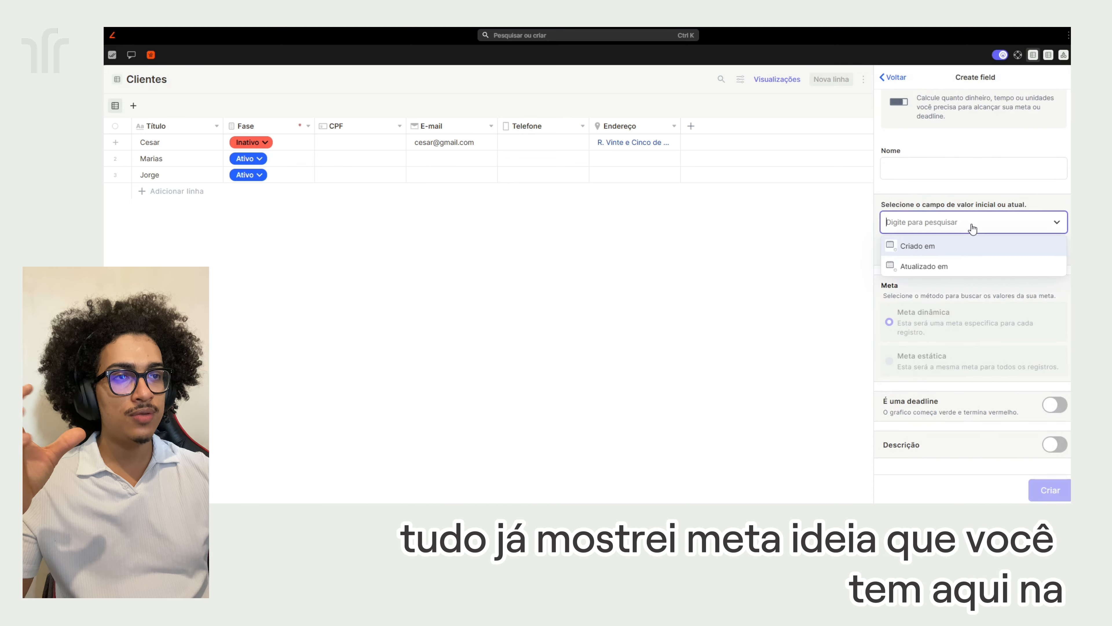
pyautogui.click(997, 364)
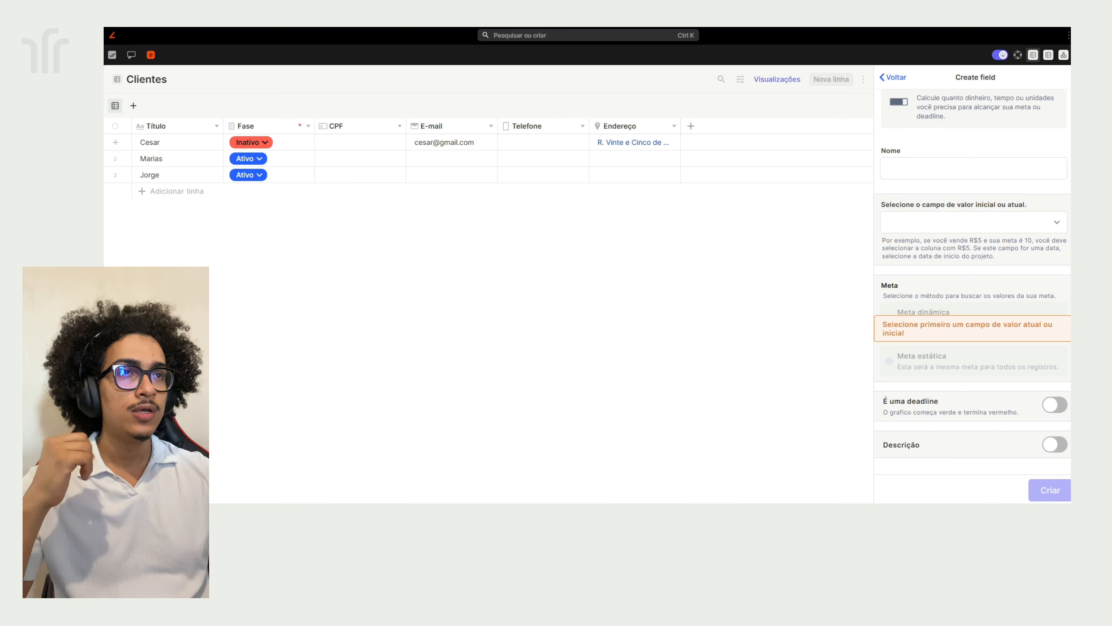
pyautogui.click(893, 77)
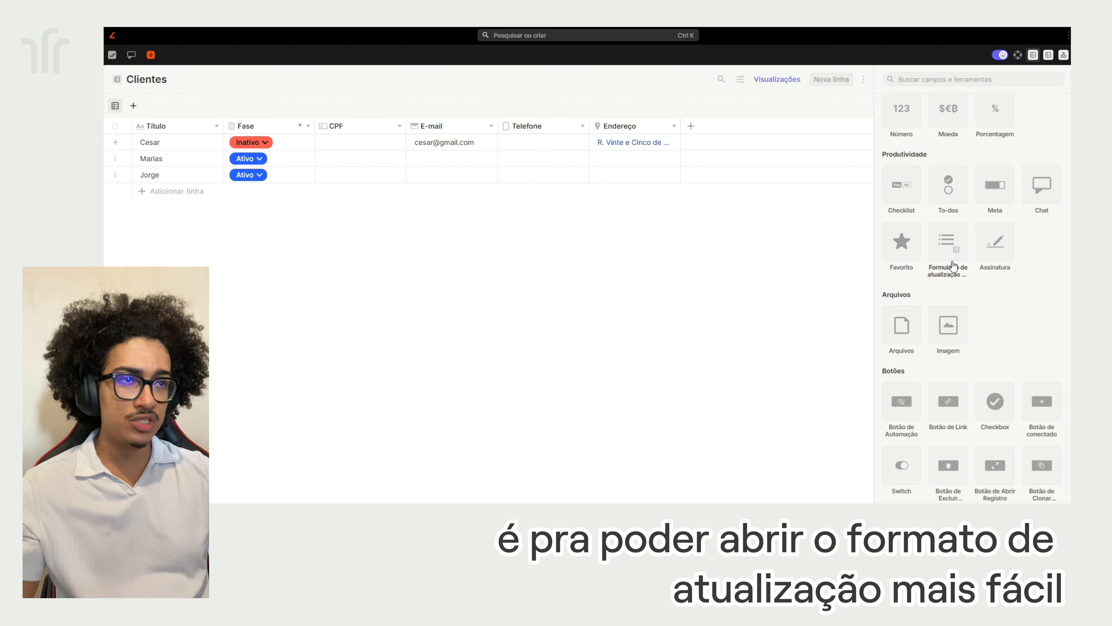
pyautogui.click(1002, 252)
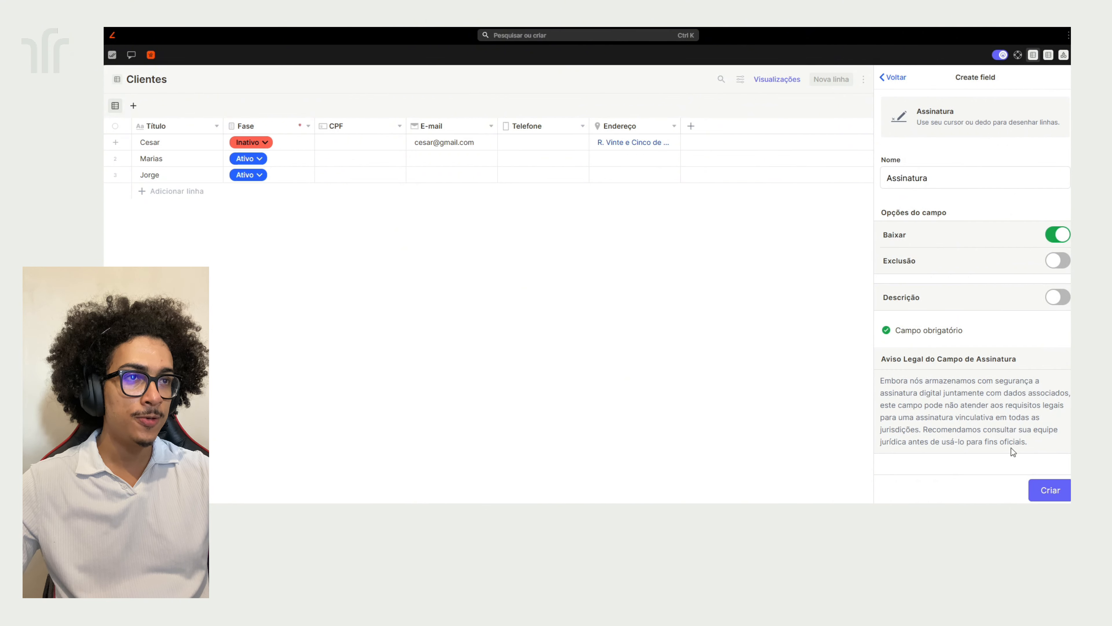
# Create the Assinatura column, then draw and save a signature on the first client's record
pyautogui.click(1059, 495)
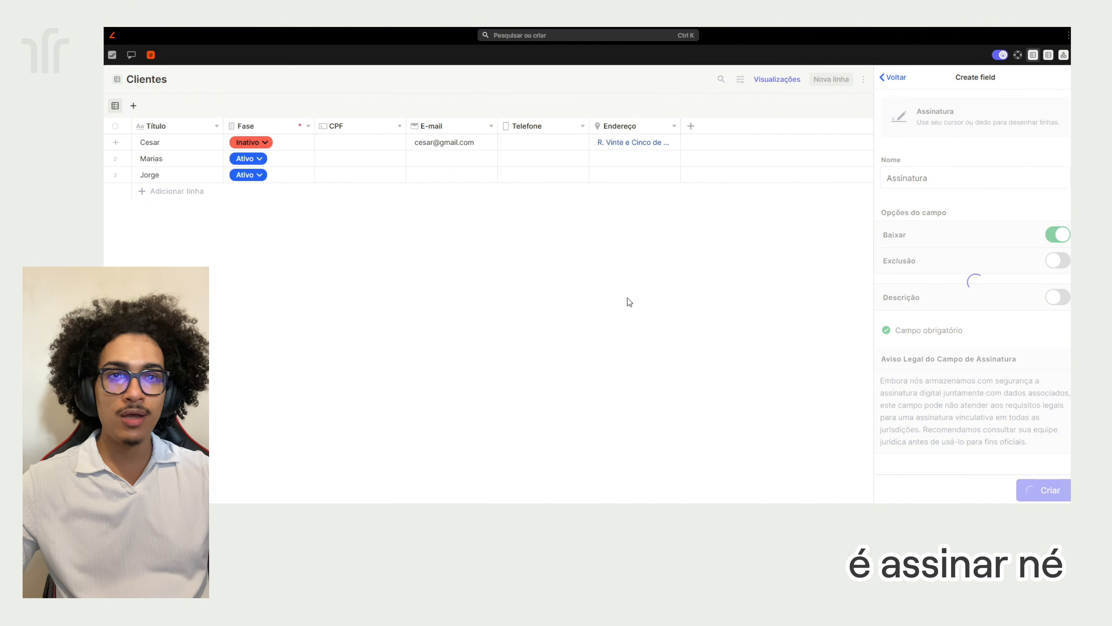
pyautogui.click(728, 144)
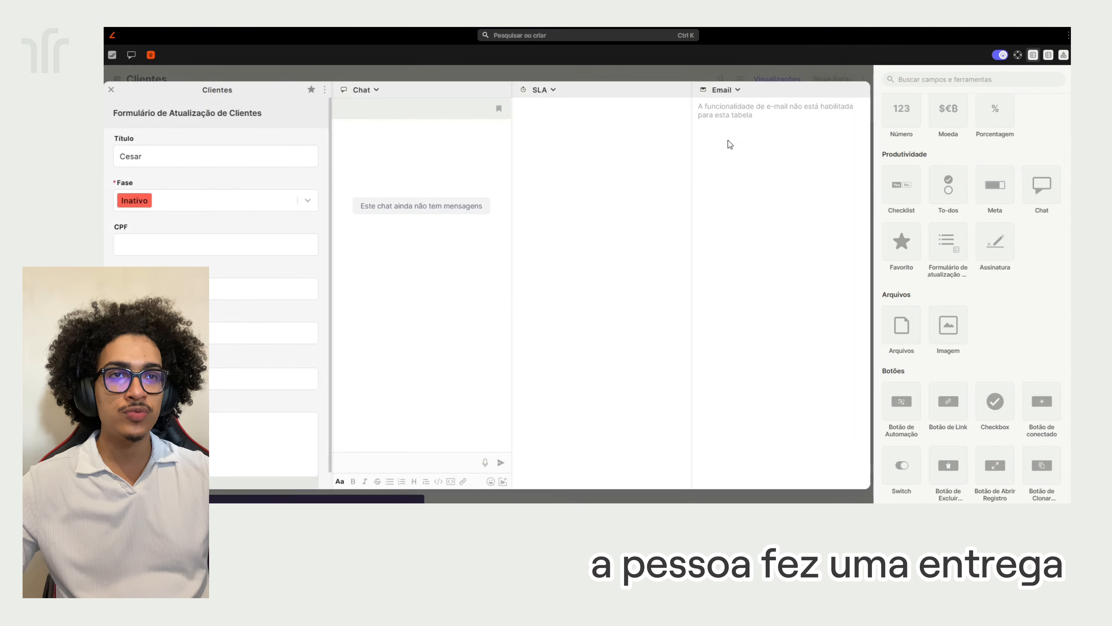
pyautogui.scroll(-1, 212, 372)
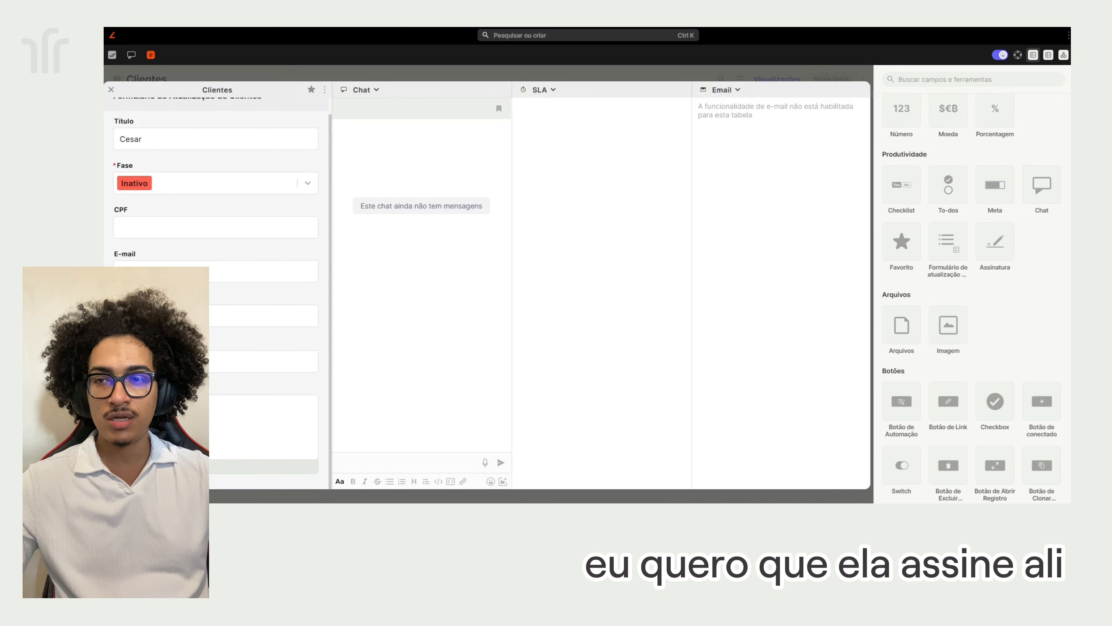
pyautogui.moveTo(235, 457)
pyautogui.mouseDown()
pyautogui.moveTo(270, 443)
pyautogui.moveTo(252, 375)
pyautogui.moveTo(260, 350)
pyautogui.mouseUp()
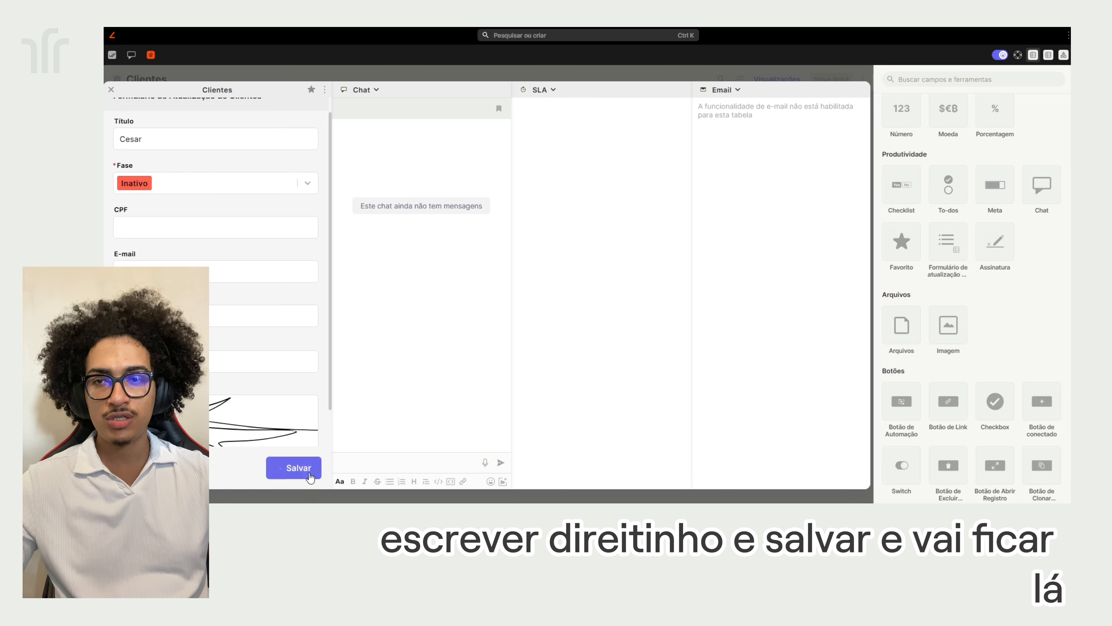
pyautogui.click(276, 468)
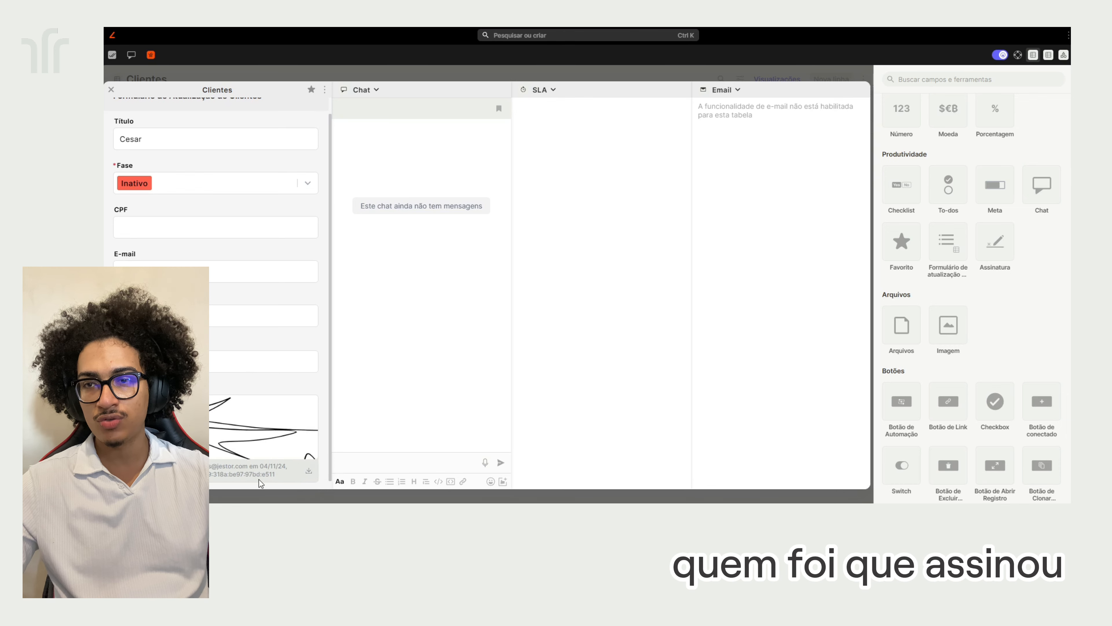
pyautogui.click(581, 493)
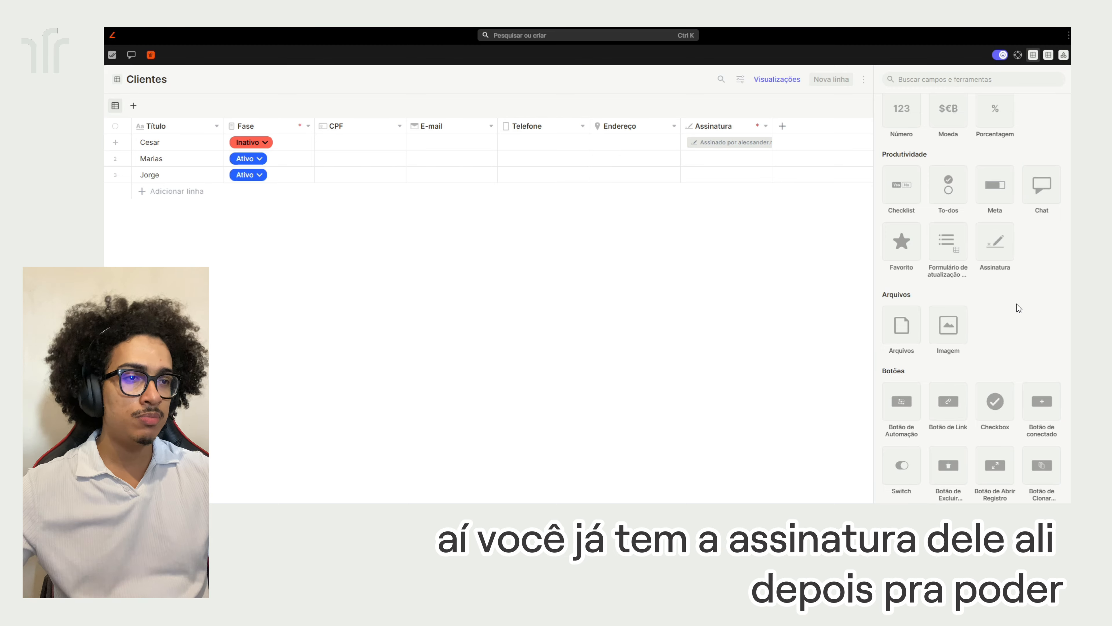
# Create an Imagem field named 'Foto' for client photos
pyautogui.scroll(-3, 1002, 272)
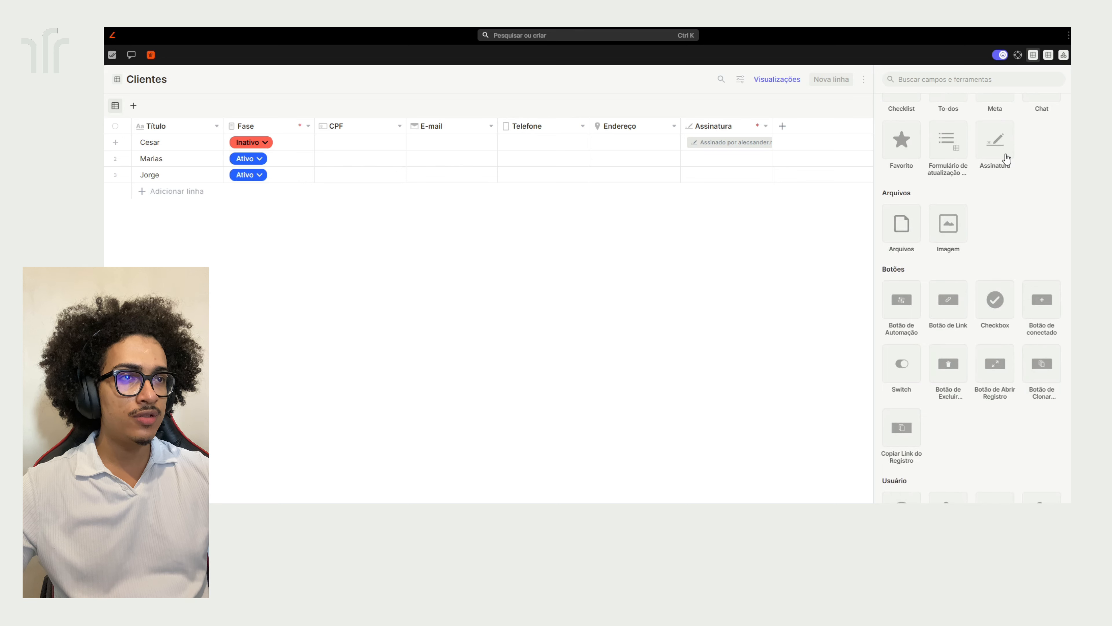
pyautogui.click(956, 225)
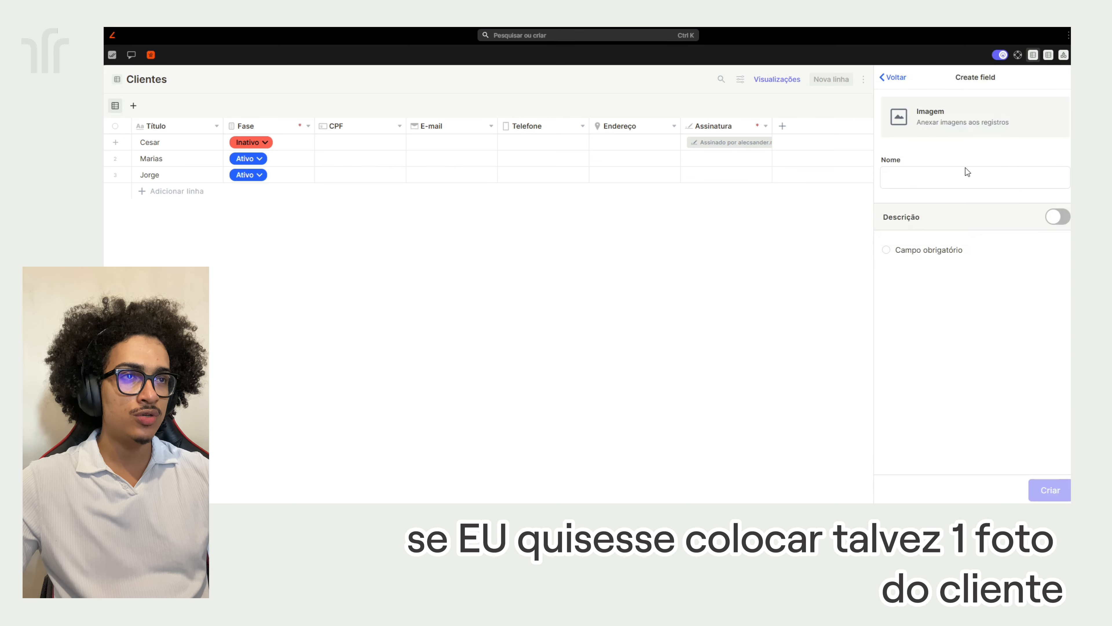
pyautogui.click(966, 175)
pyautogui.write('Foto')
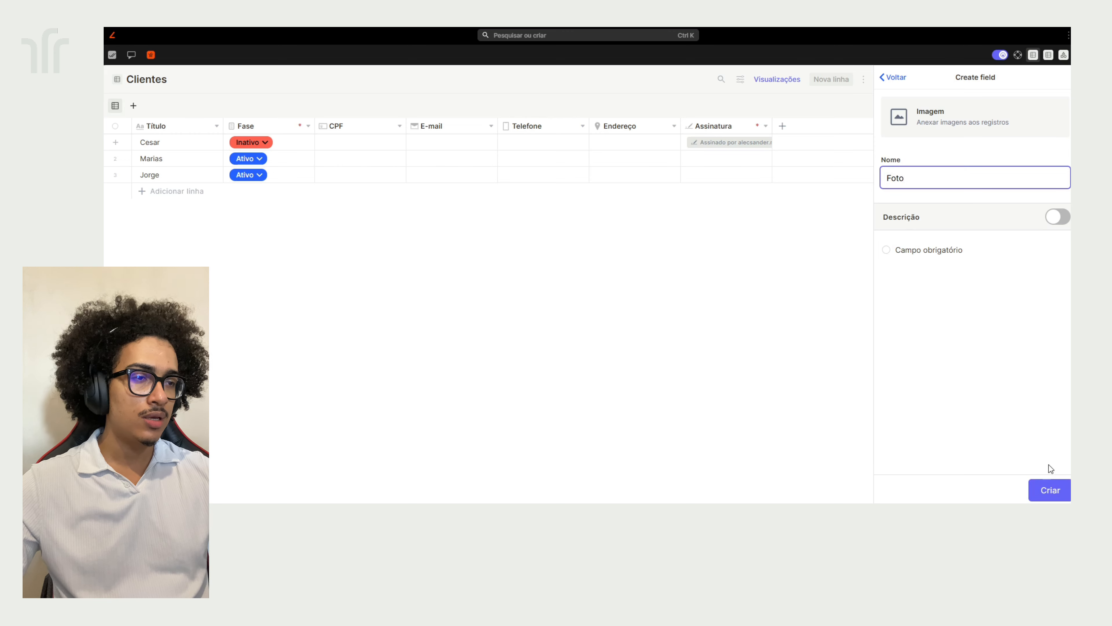
pyautogui.click(1051, 489)
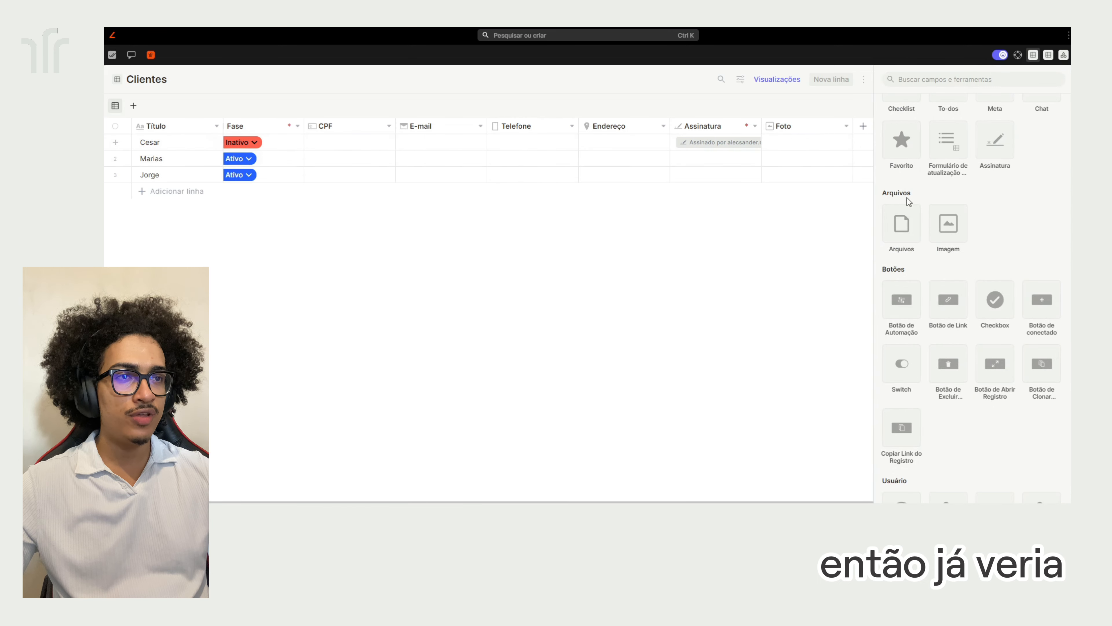
# Delete the Assinatura column from the Clientes table via Excluir Coluna
pyautogui.scroll(-1, 956, 265)
pyautogui.scroll(-2, 957, 265)
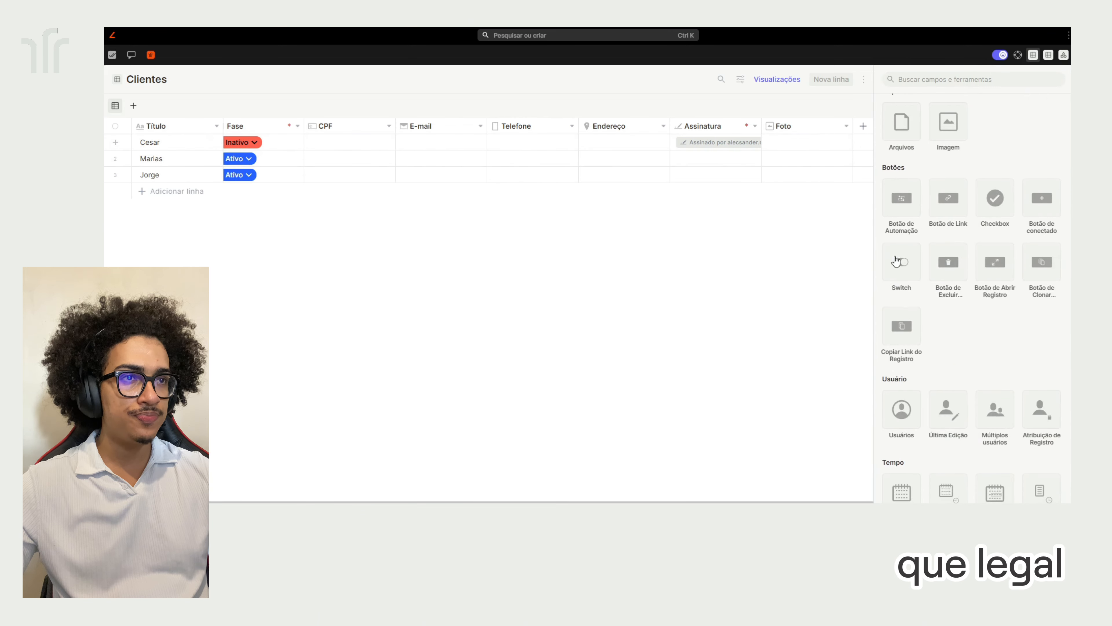
pyautogui.click(737, 128)
pyautogui.click(722, 179)
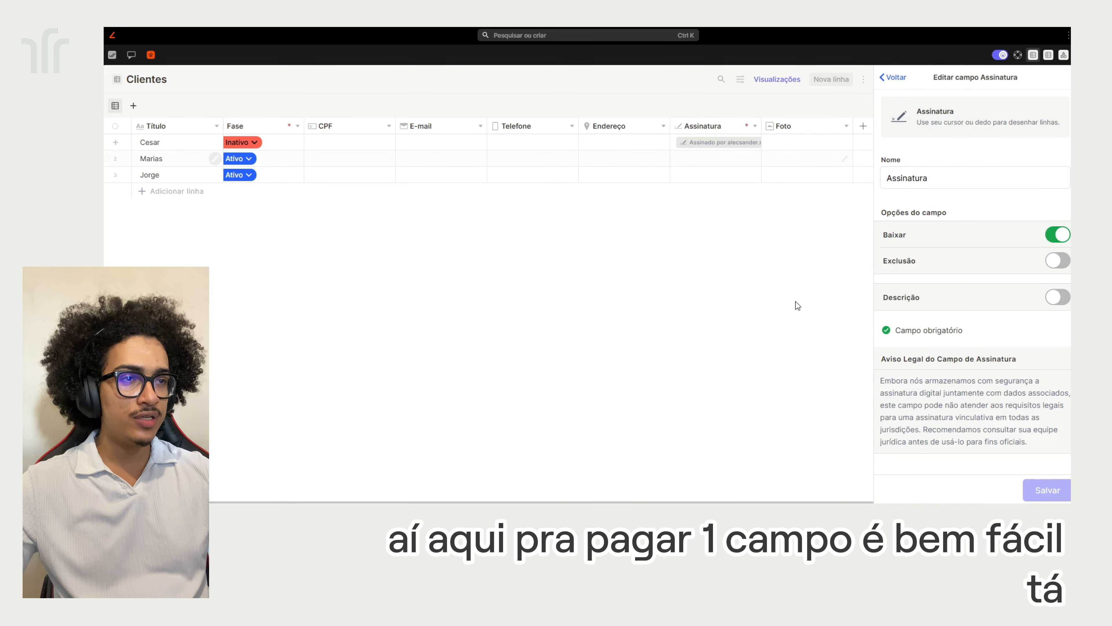
pyautogui.click(743, 127)
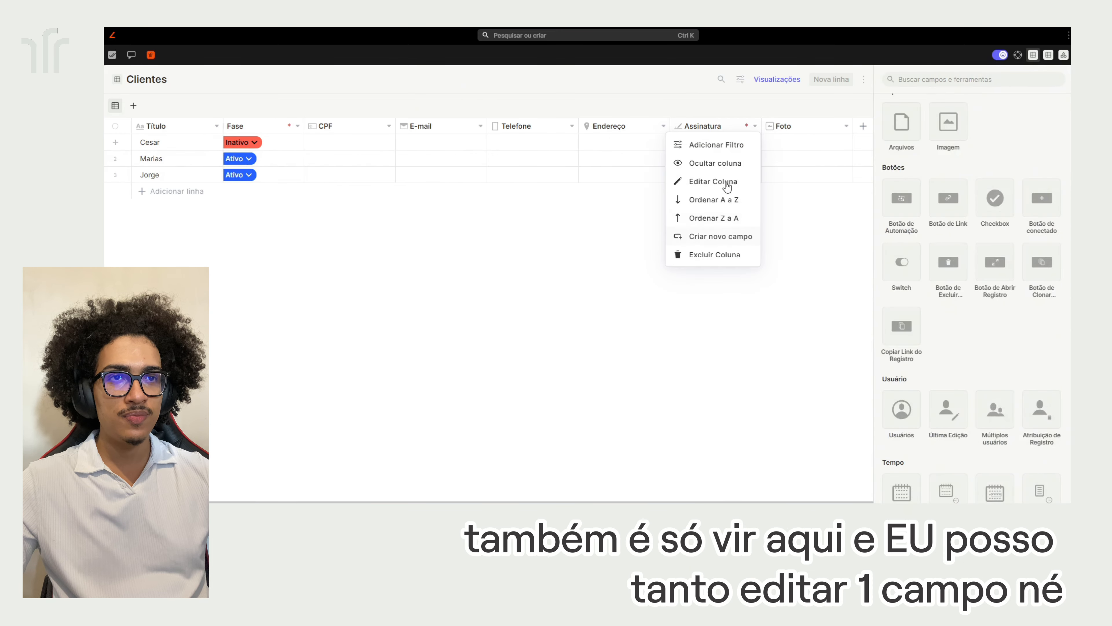
pyautogui.click(724, 182)
pyautogui.click(747, 127)
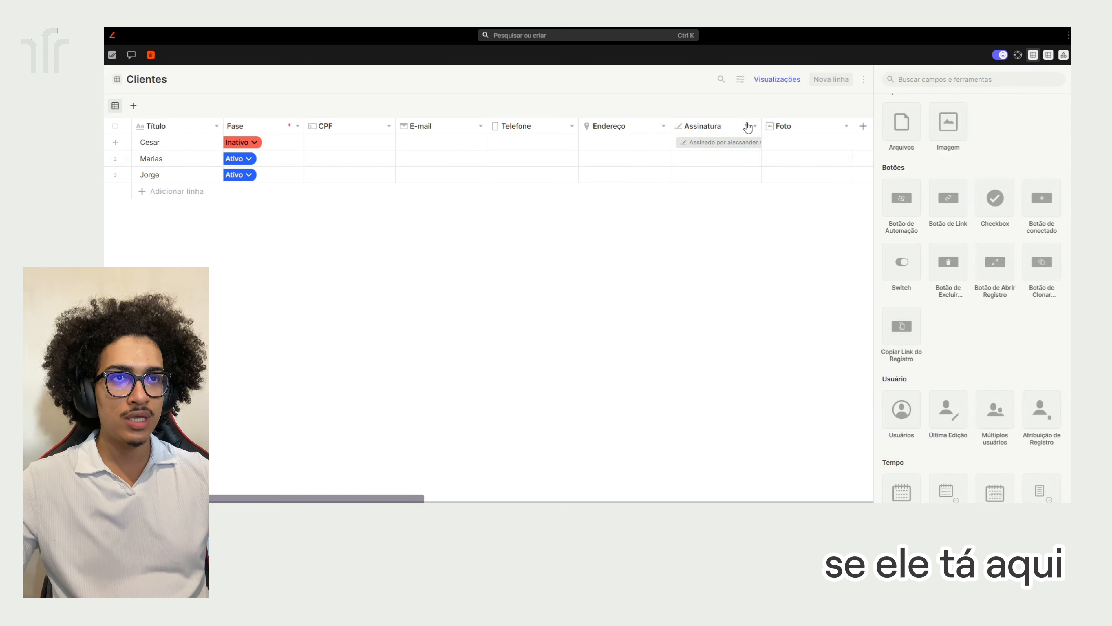
pyautogui.click(746, 127)
pyautogui.click(717, 252)
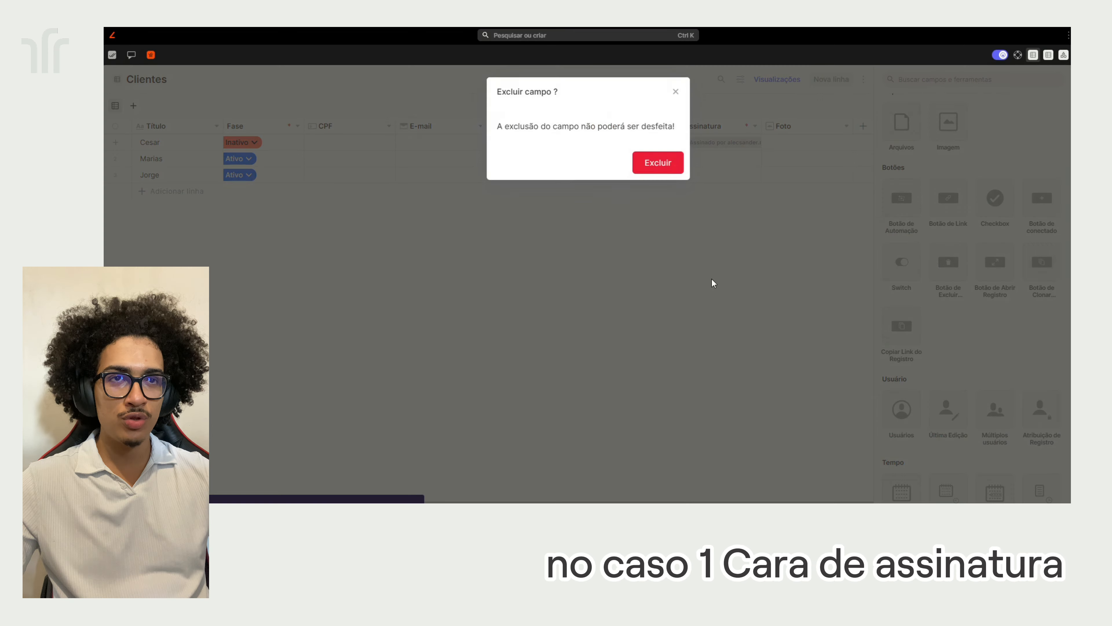
pyautogui.click(657, 163)
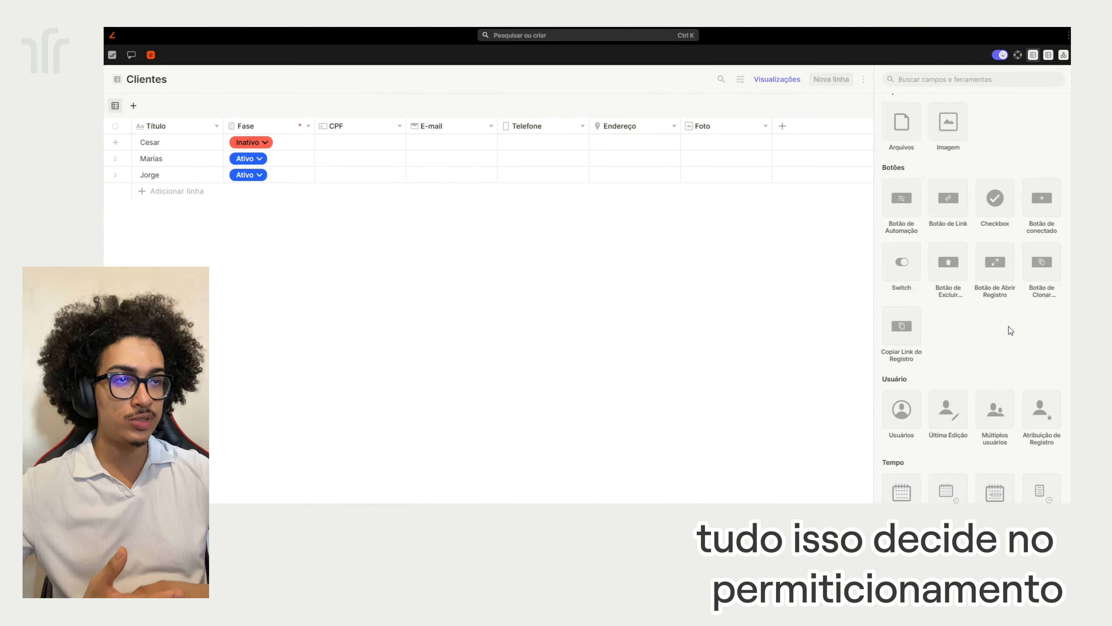
# Scroll through the field library toward the Botões section
pyautogui.scroll(-1, 1040, 172)
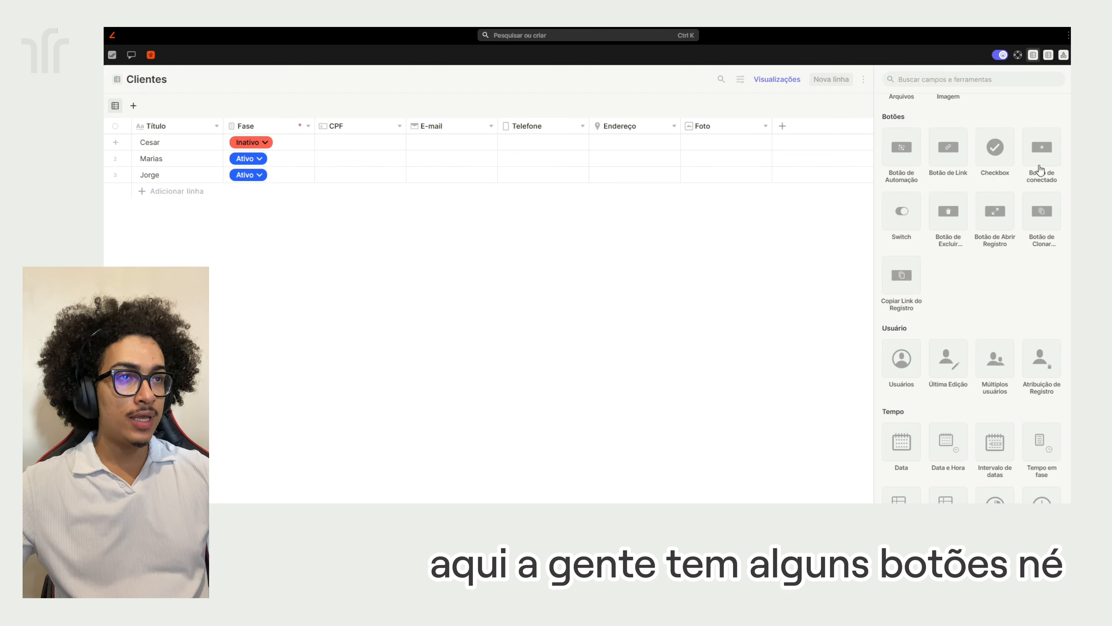
pyautogui.scroll(1, 1024, 219)
pyautogui.scroll(2, 1007, 237)
pyautogui.scroll(-2, 954, 269)
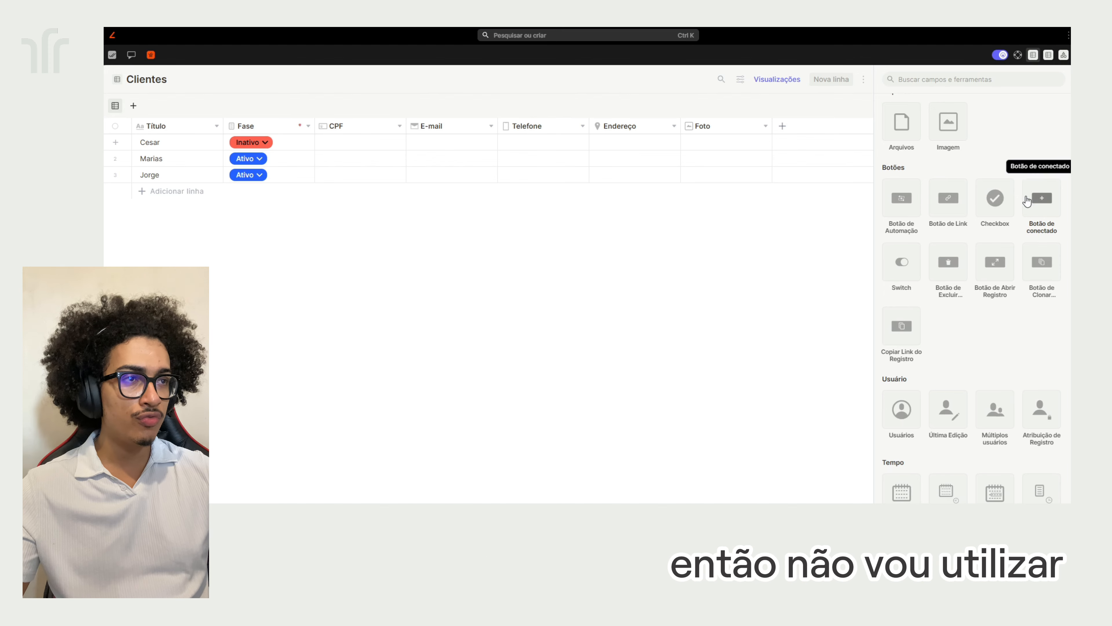
pyautogui.scroll(-1, 973, 340)
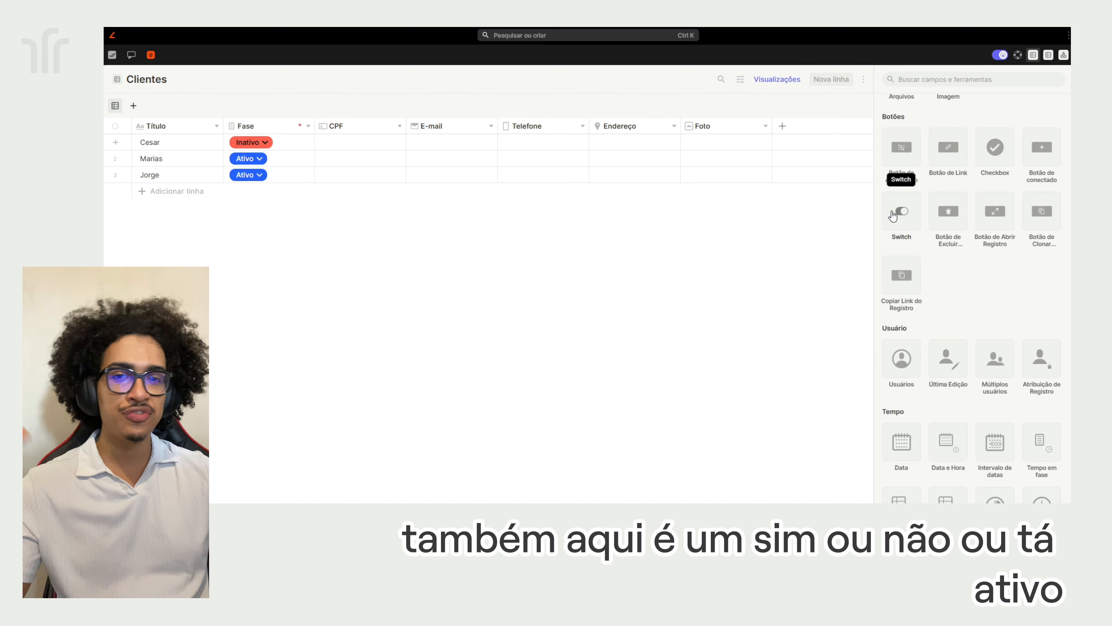
# Preview the Botão de Excluir and Duplicar registro button setups, abandoning both
pyautogui.click(959, 222)
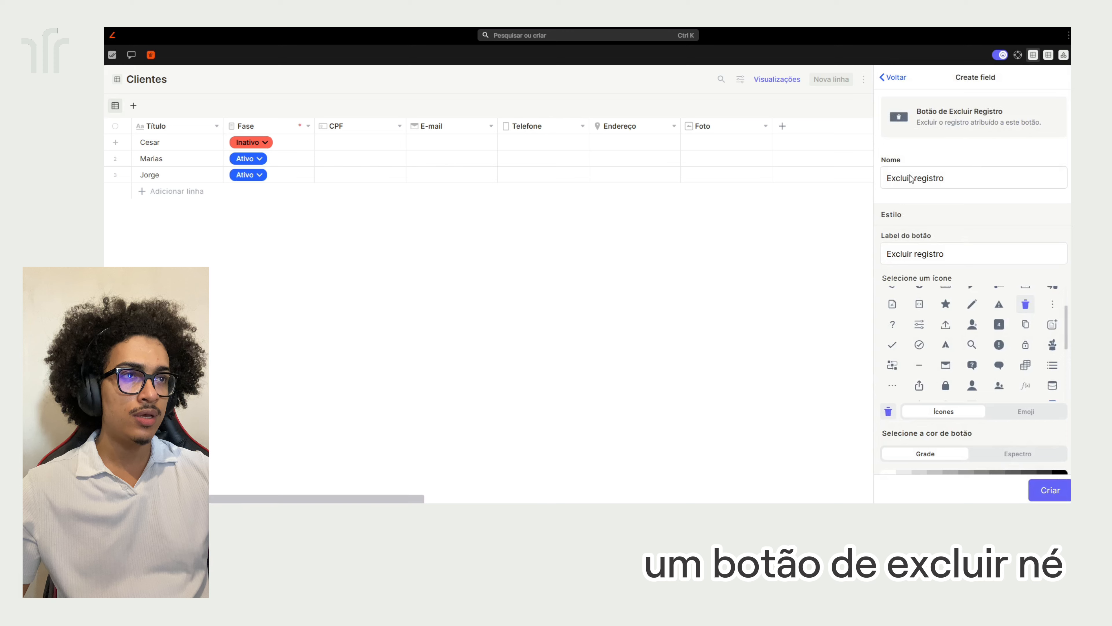
pyautogui.scroll(-5, 949, 372)
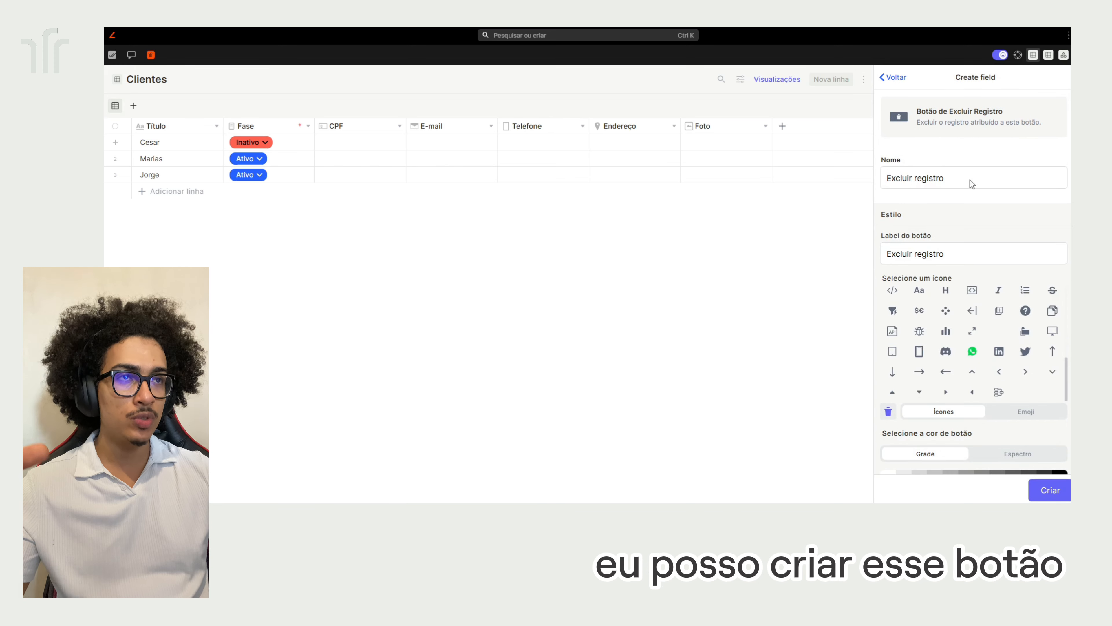
pyautogui.click(903, 87)
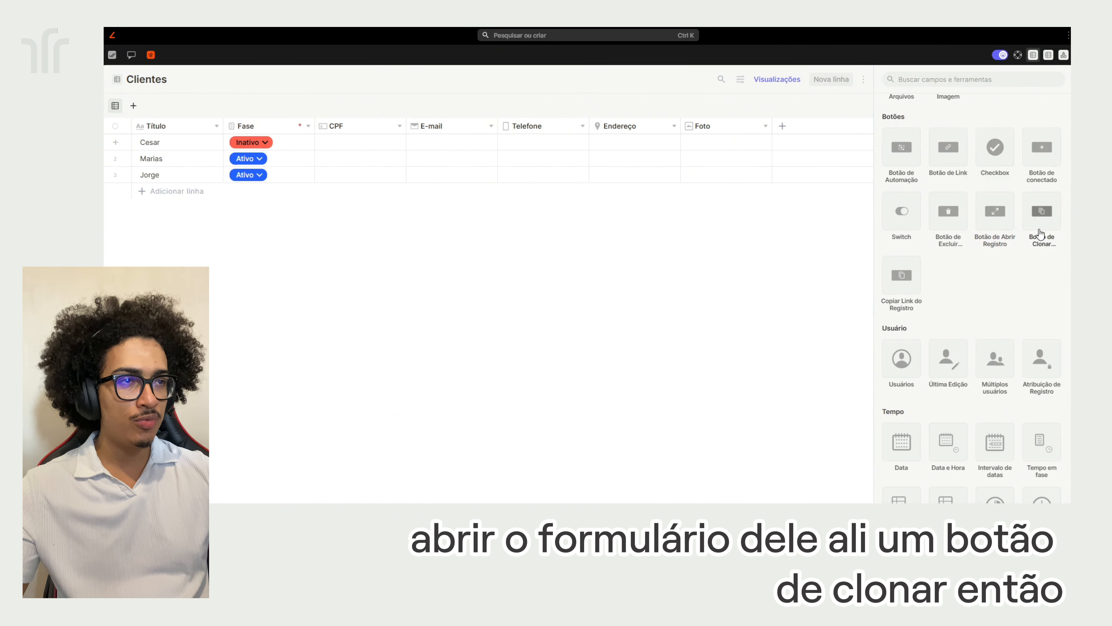
pyautogui.click(1044, 213)
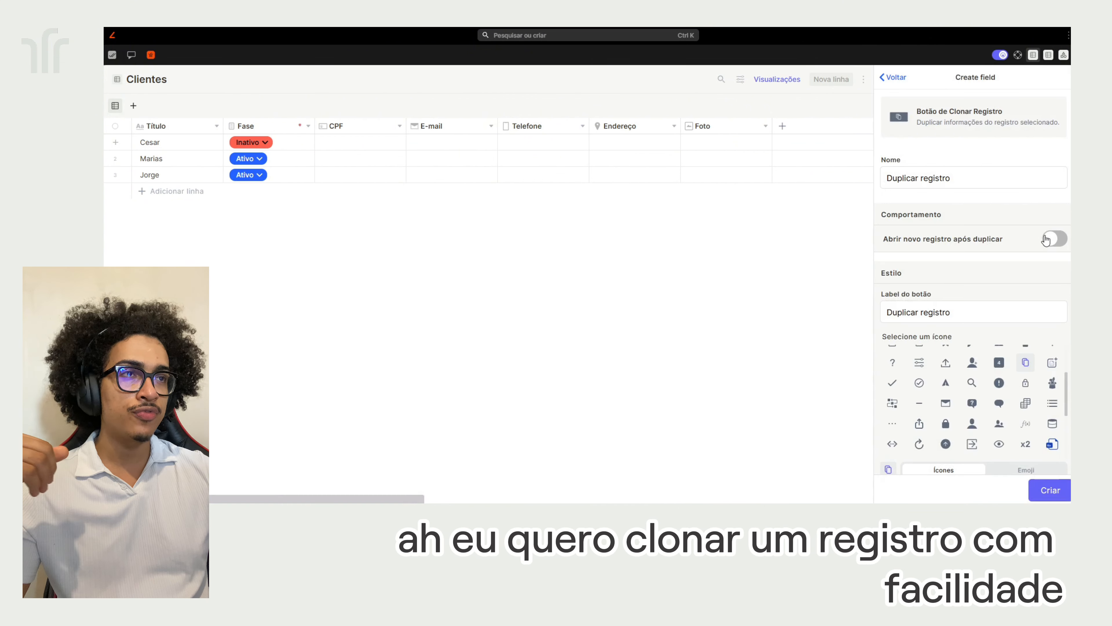
pyautogui.click(895, 78)
pyautogui.scroll(-2, 1004, 284)
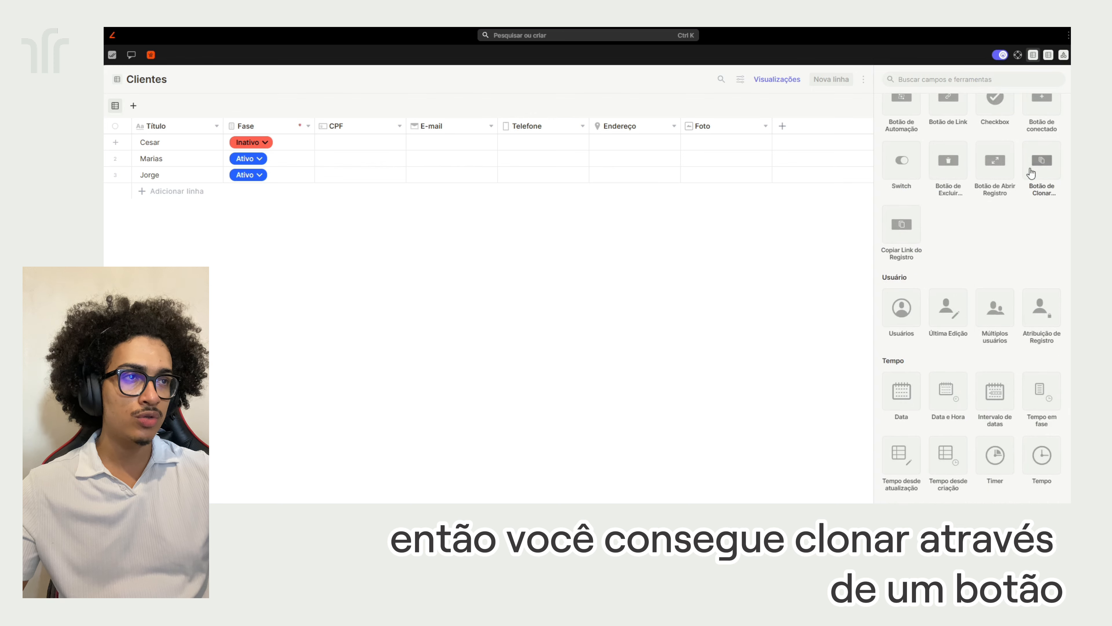
# Scroll to the Tempo section and open the Intervalo de datas field setup
pyautogui.scroll(-2, 1004, 244)
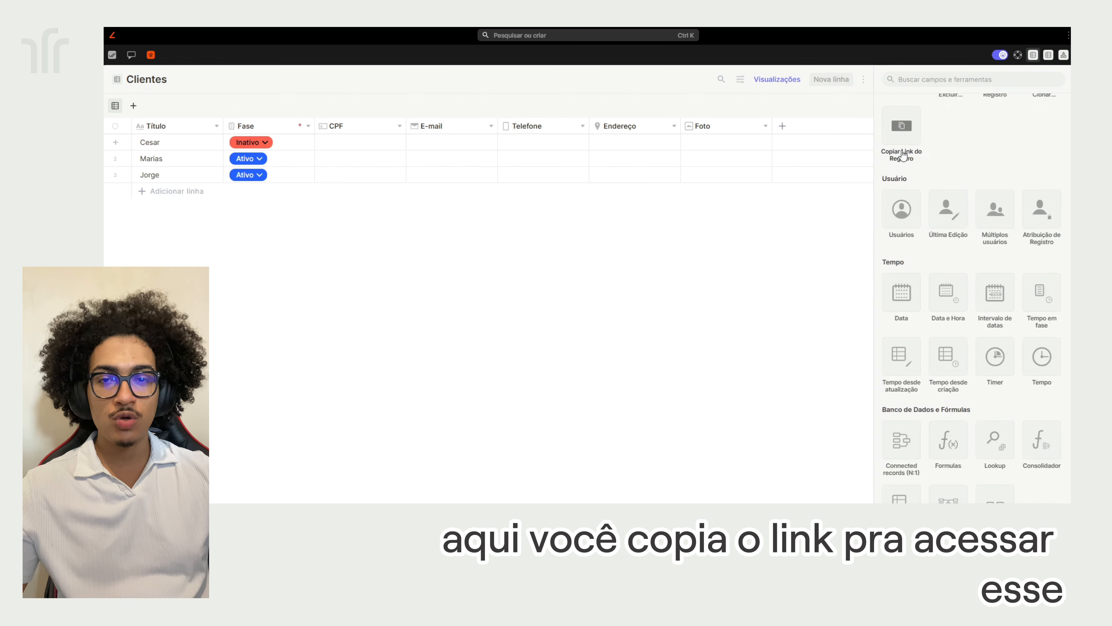
pyautogui.scroll(2, 929, 207)
pyautogui.scroll(-1, 933, 259)
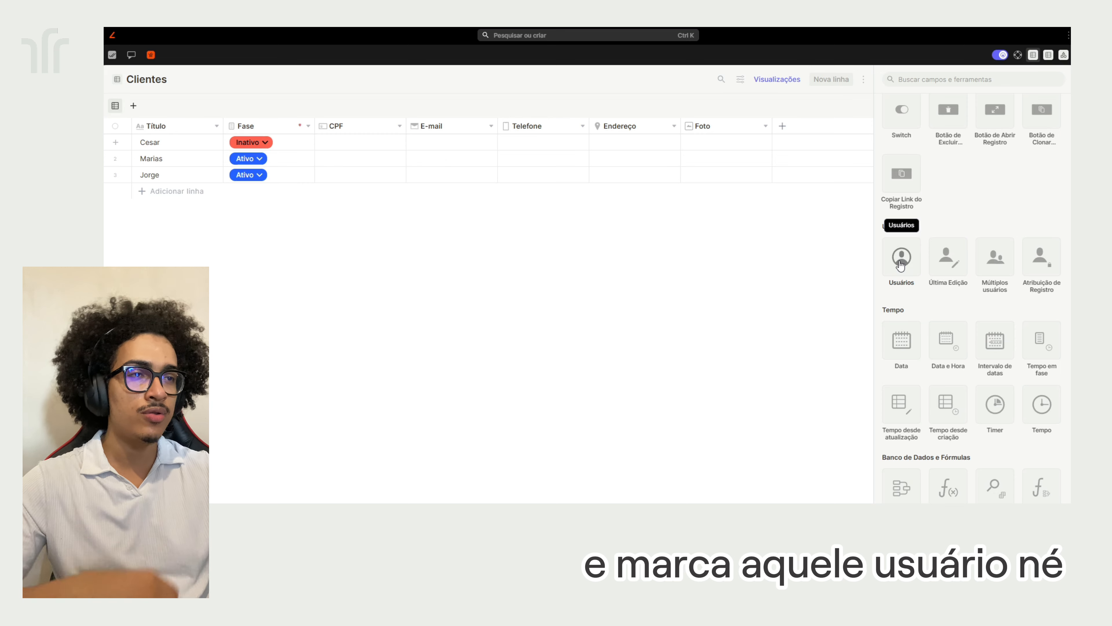
pyautogui.scroll(-3, 996, 226)
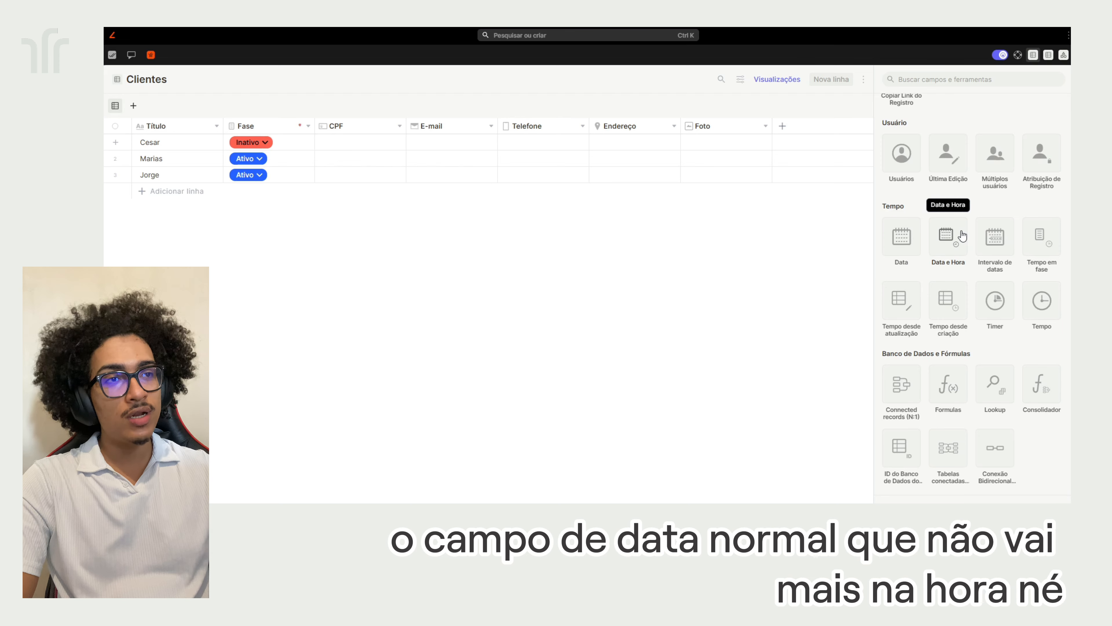
pyautogui.click(987, 248)
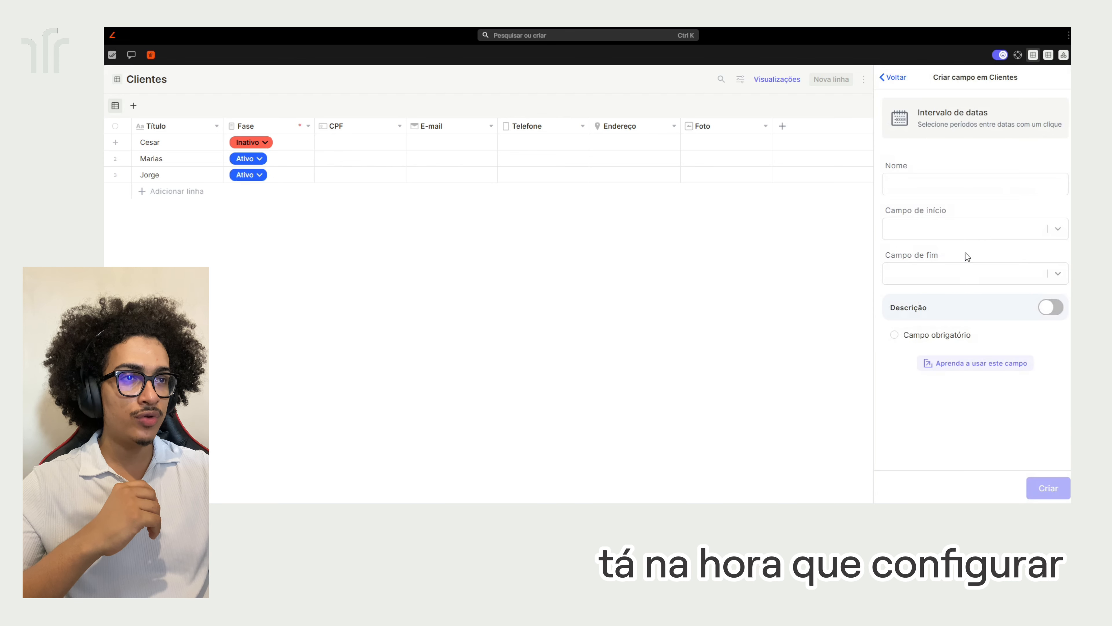
# Check the empty Campo de início and Campo de fim choices, then abandon the draft
pyautogui.click(959, 234)
pyautogui.click(946, 266)
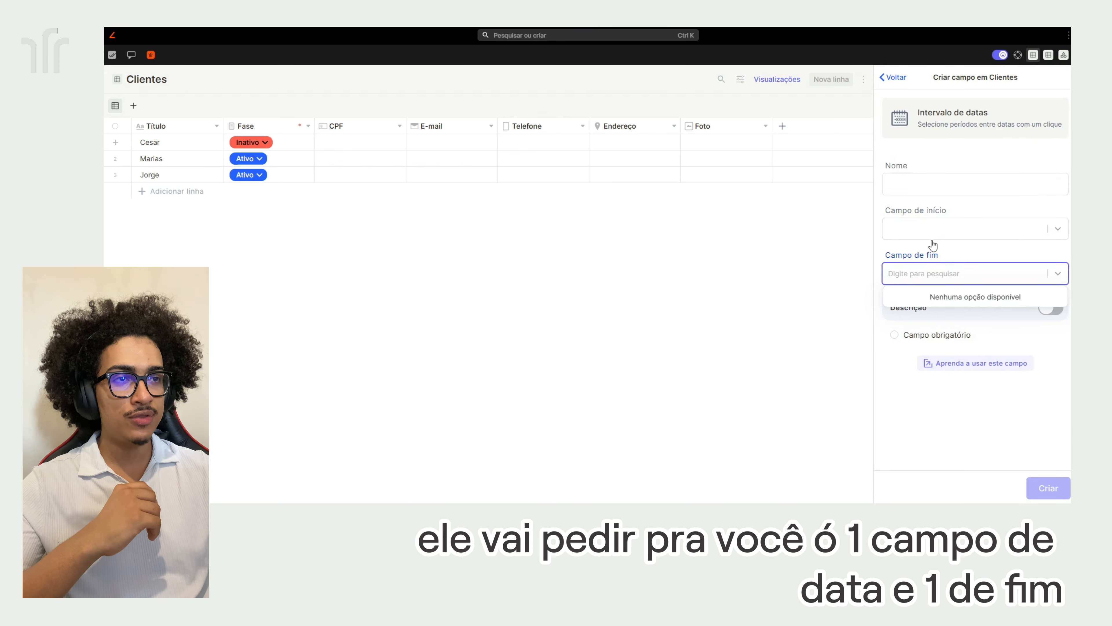
pyautogui.click(936, 223)
pyautogui.click(919, 186)
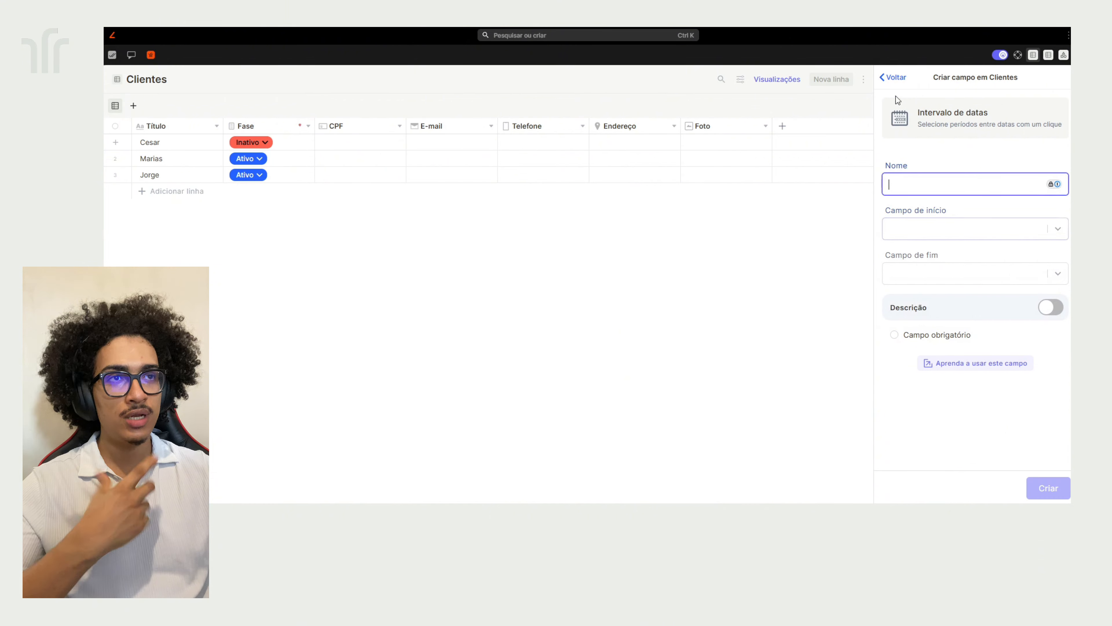
pyautogui.click(891, 78)
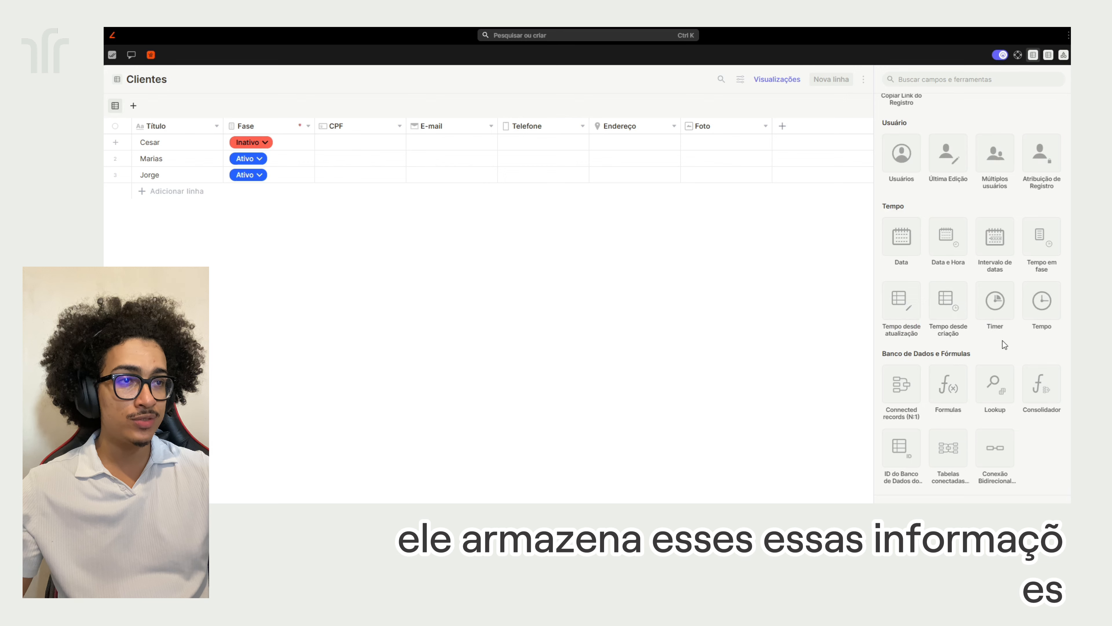
# Preview the Timer field description and leave it uncreated
pyautogui.click(1000, 301)
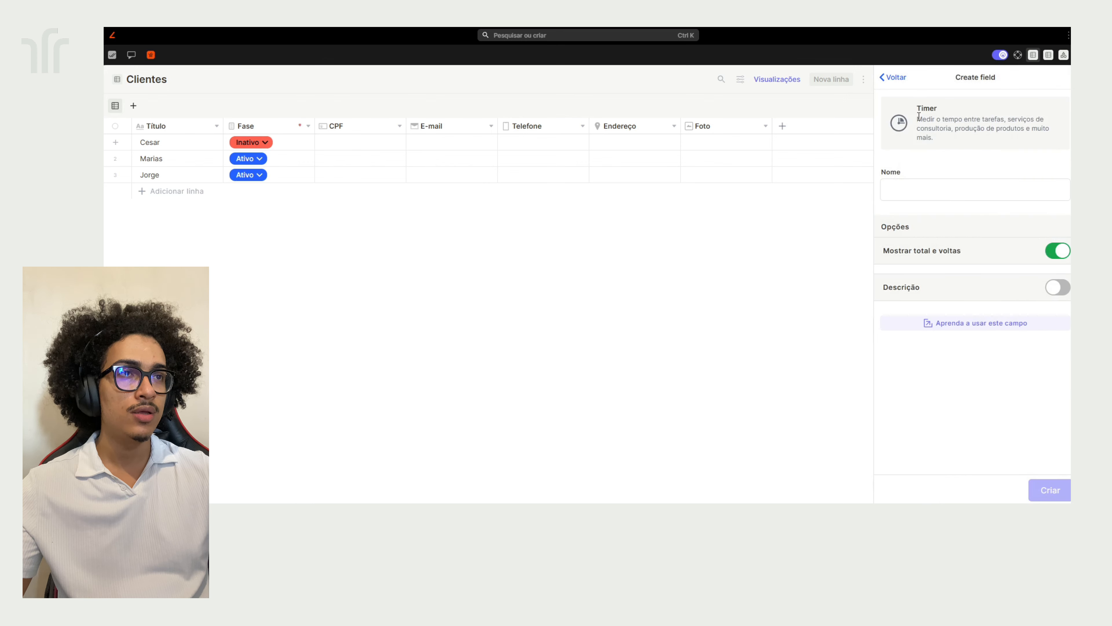
pyautogui.moveTo(918, 122); pyautogui.dragTo(966, 178)
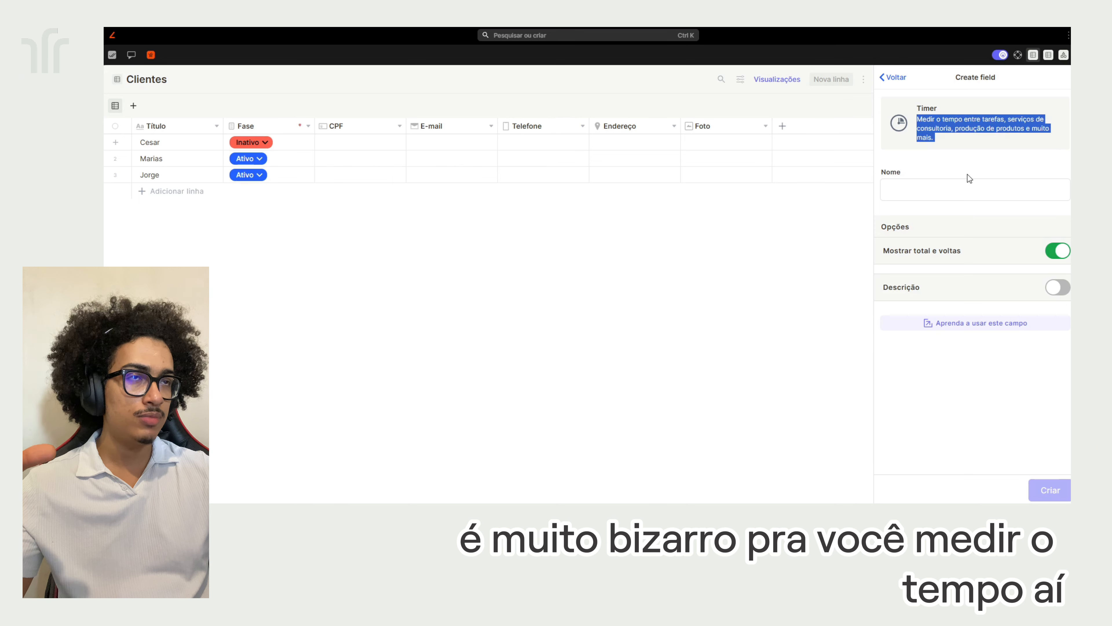
pyautogui.click(894, 76)
# Create a 'Tempo' time field shown as Texto, then open the first client's Tempo cell
pyautogui.click(1040, 301)
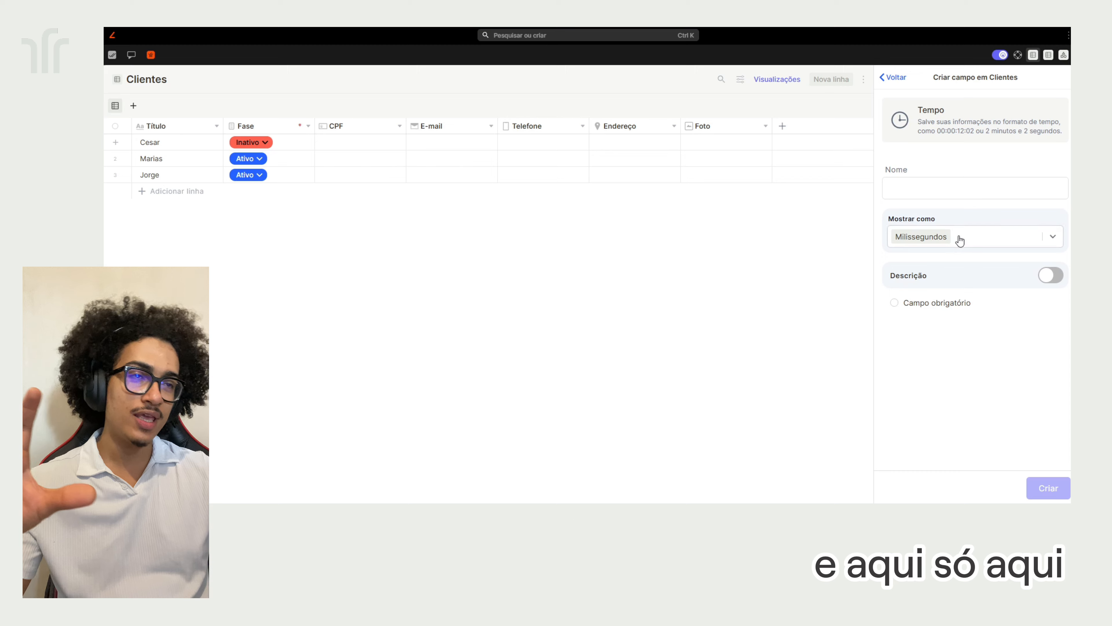
pyautogui.click(961, 237)
pyautogui.click(940, 148)
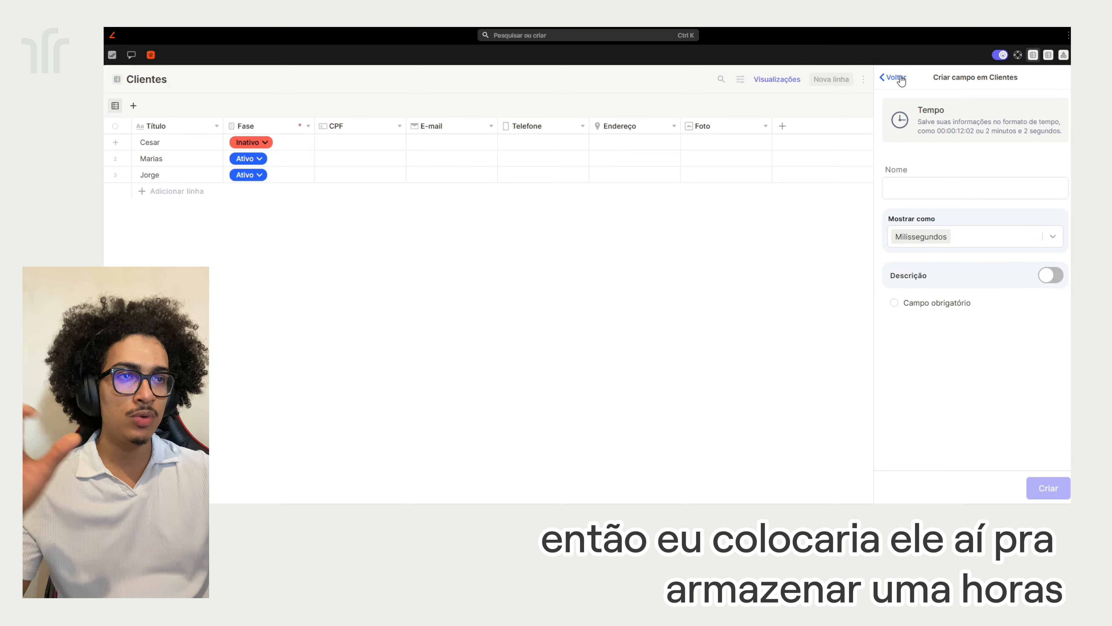
pyautogui.click(918, 237)
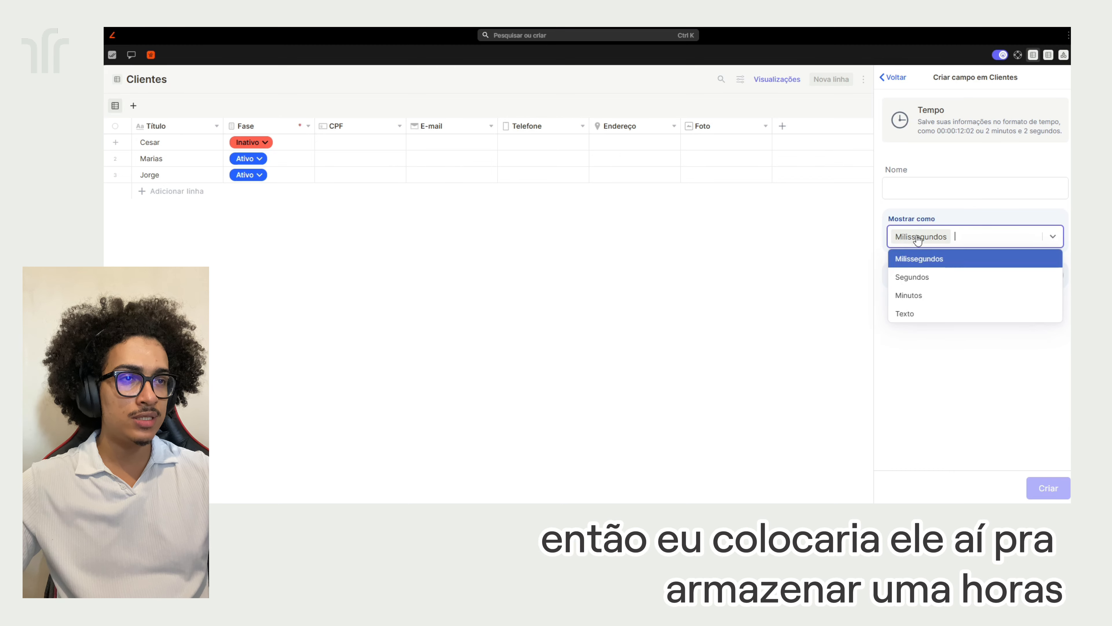
pyautogui.click(936, 313)
pyautogui.click(928, 189)
pyautogui.write('Tempo')
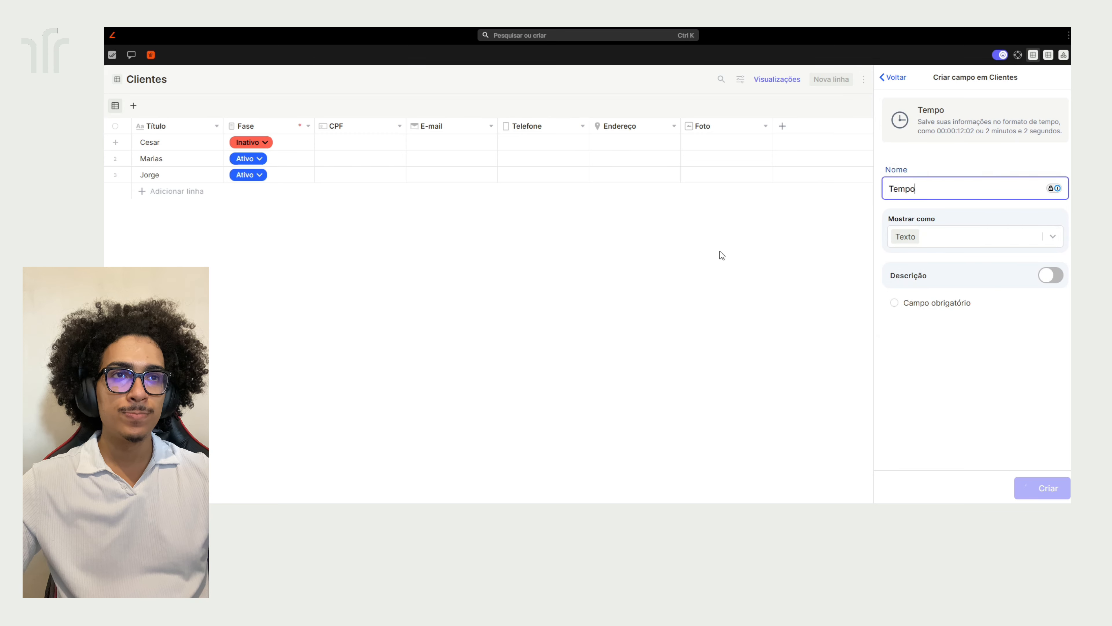
pyautogui.press('Return')
pyautogui.click(806, 145)
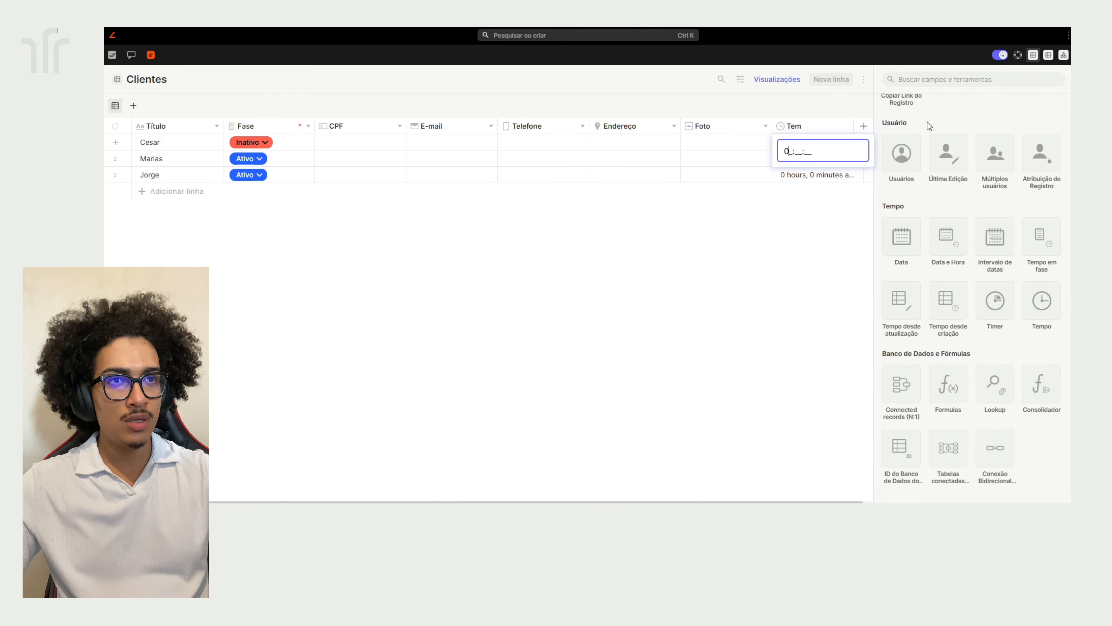
# Set the first client's Tempo value to 12:30:00
pyautogui.press('BackSpace')
pyautogui.write('1')
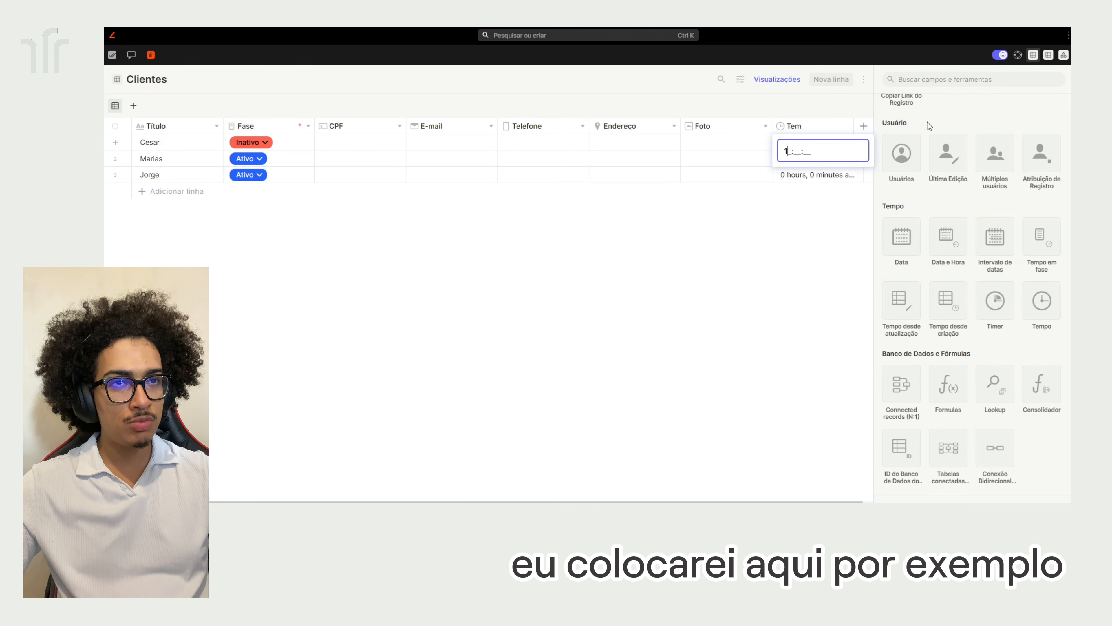
pyautogui.write('2:30:00')
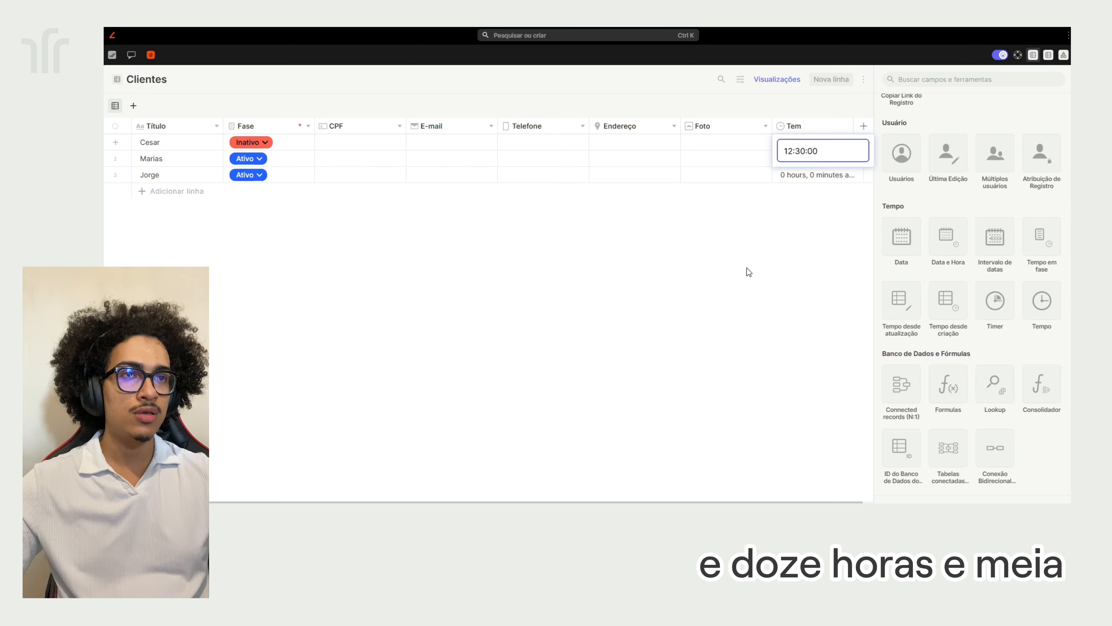
pyautogui.press('Return')
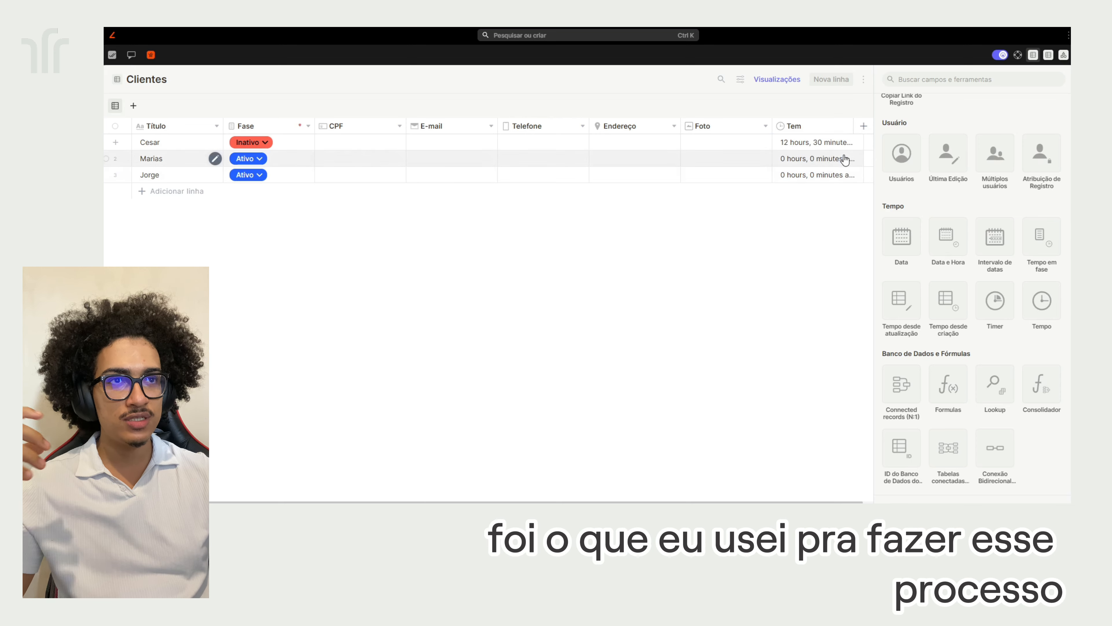
pyautogui.click(837, 145)
pyautogui.click(817, 247)
# Inspect the Tem column's field settings, then start a new Timer field
pyautogui.click(825, 128)
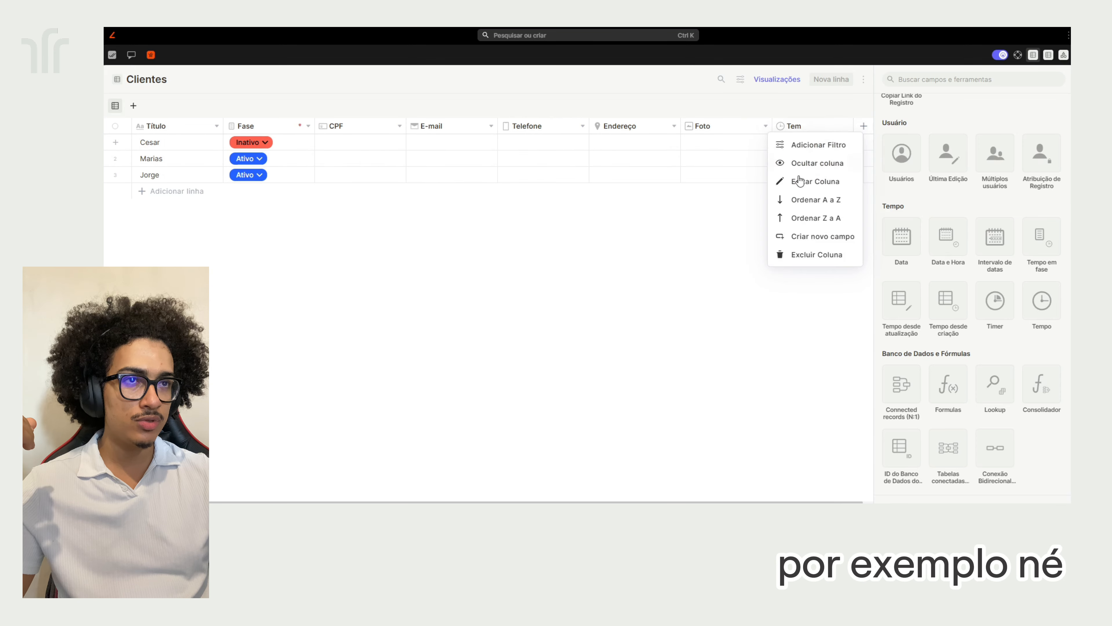
pyautogui.click(799, 181)
pyautogui.click(894, 78)
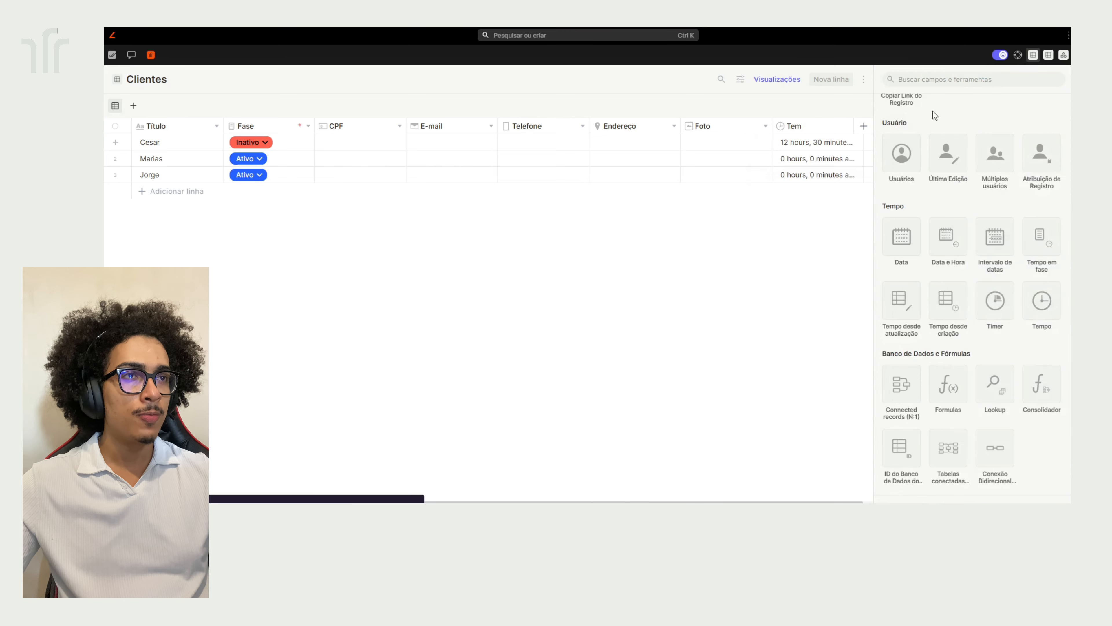
pyautogui.click(994, 301)
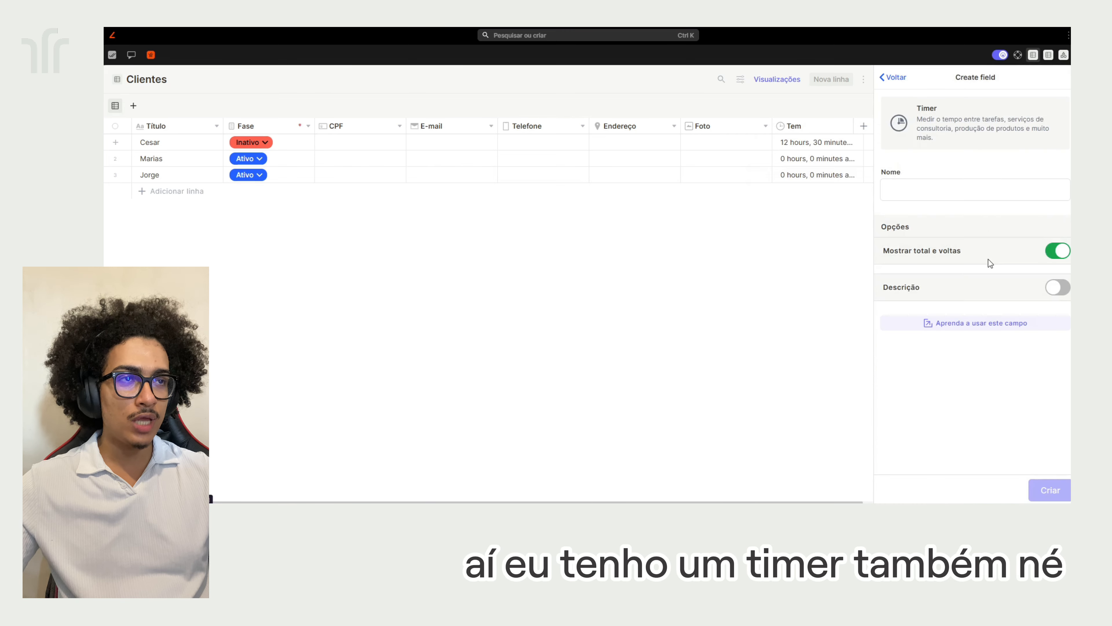
# Create the timer column named 'Teimer' and start the first client's timer running
pyautogui.click(957, 185)
pyautogui.write('Te')
pyautogui.write('imer')
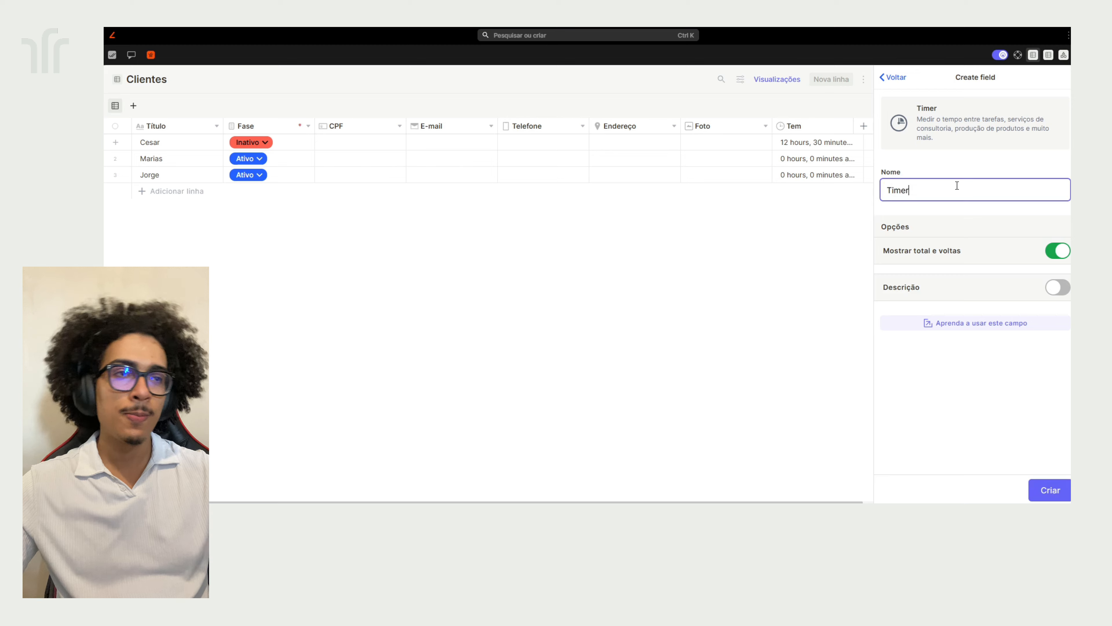
pyautogui.press('Return')
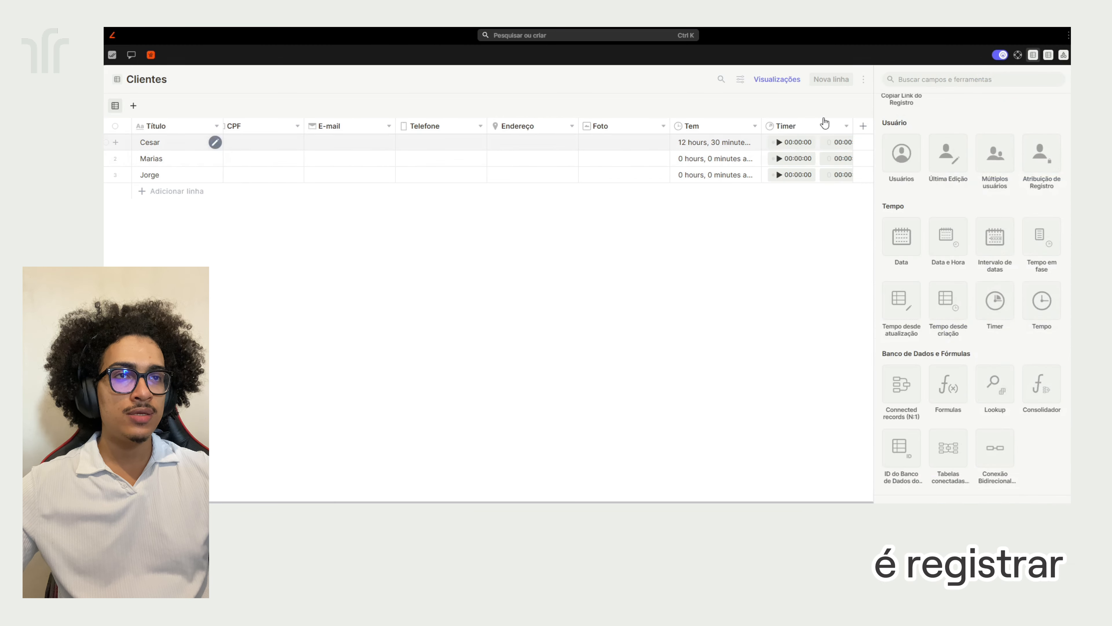
pyautogui.moveTo(851, 125); pyautogui.dragTo(925, 135)
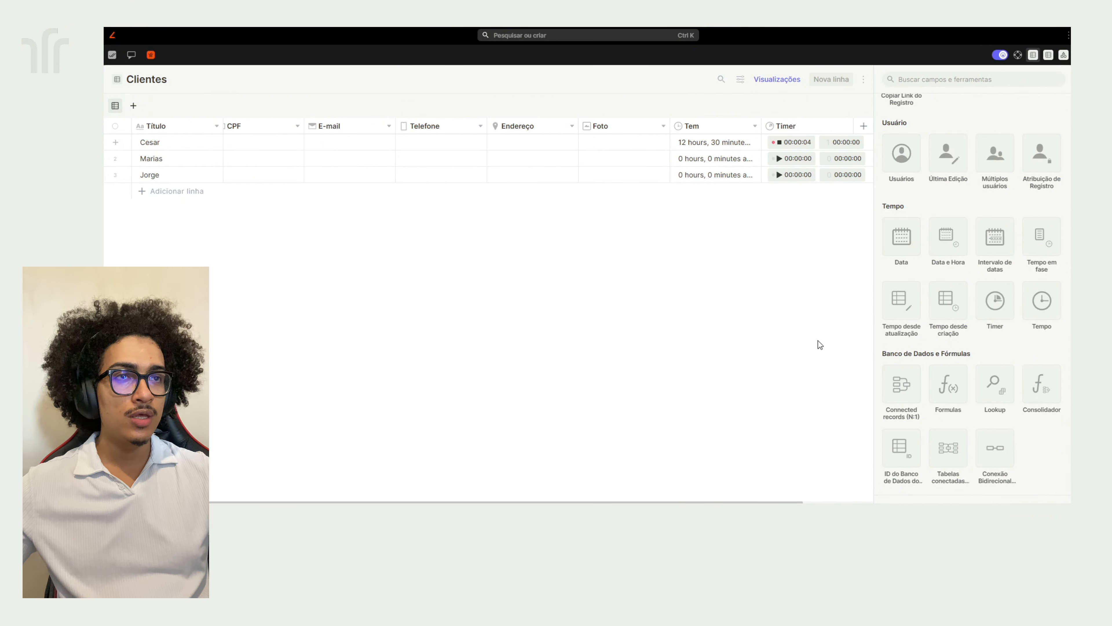
# Stop the first client's timer at 00:00:07, then check and close its single-lap Timer metrics
pyautogui.click(780, 142)
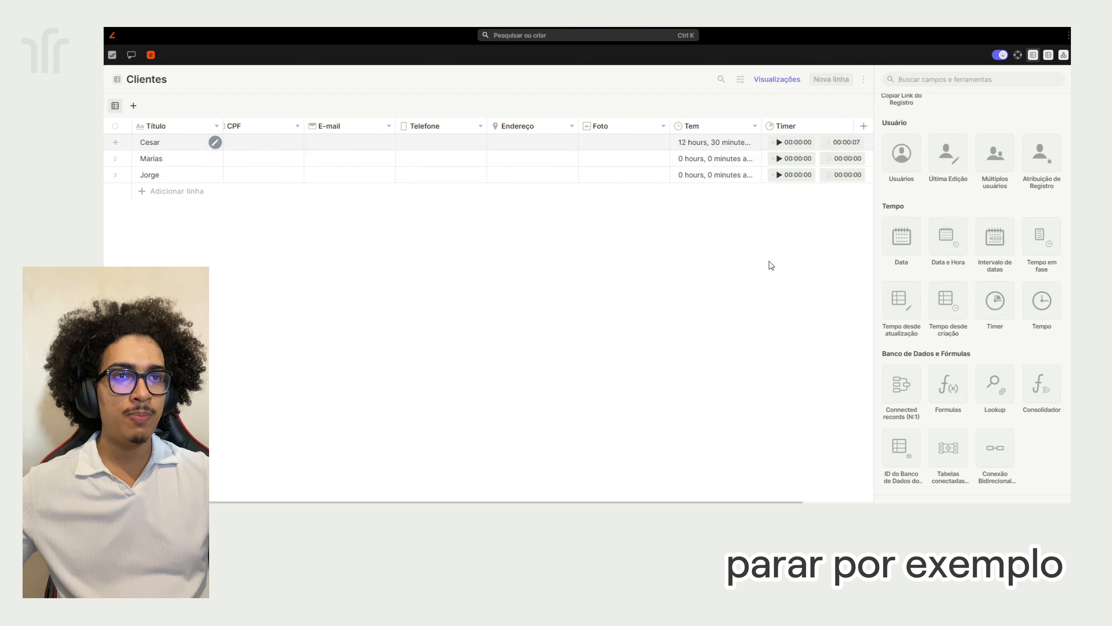
pyautogui.click(215, 142)
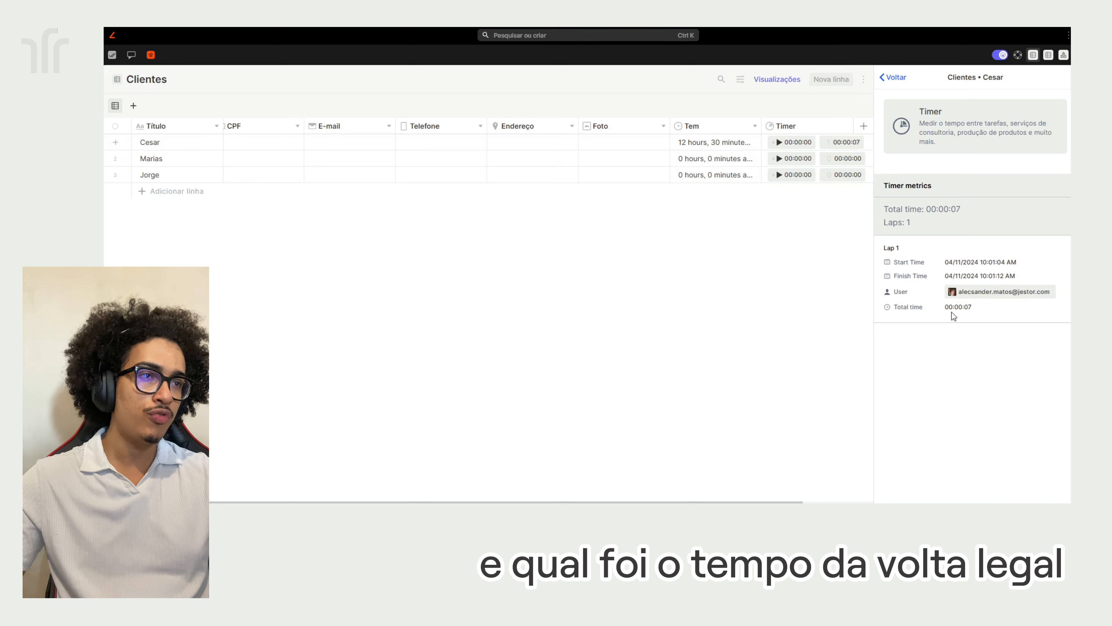
pyautogui.click(711, 303)
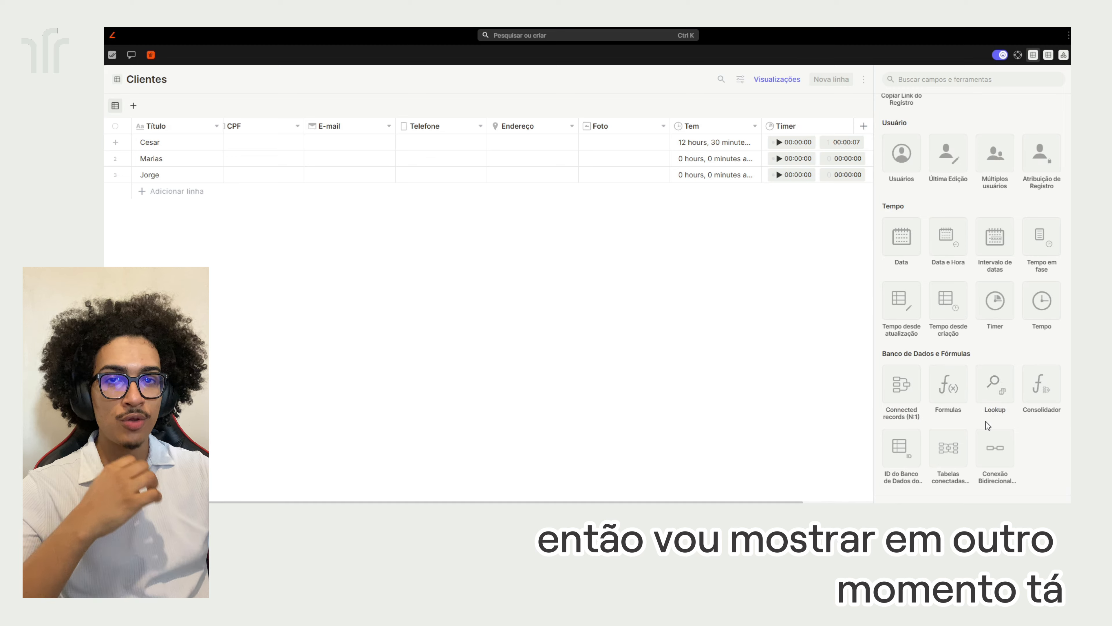
pyautogui.scroll(15, 1004, 363)
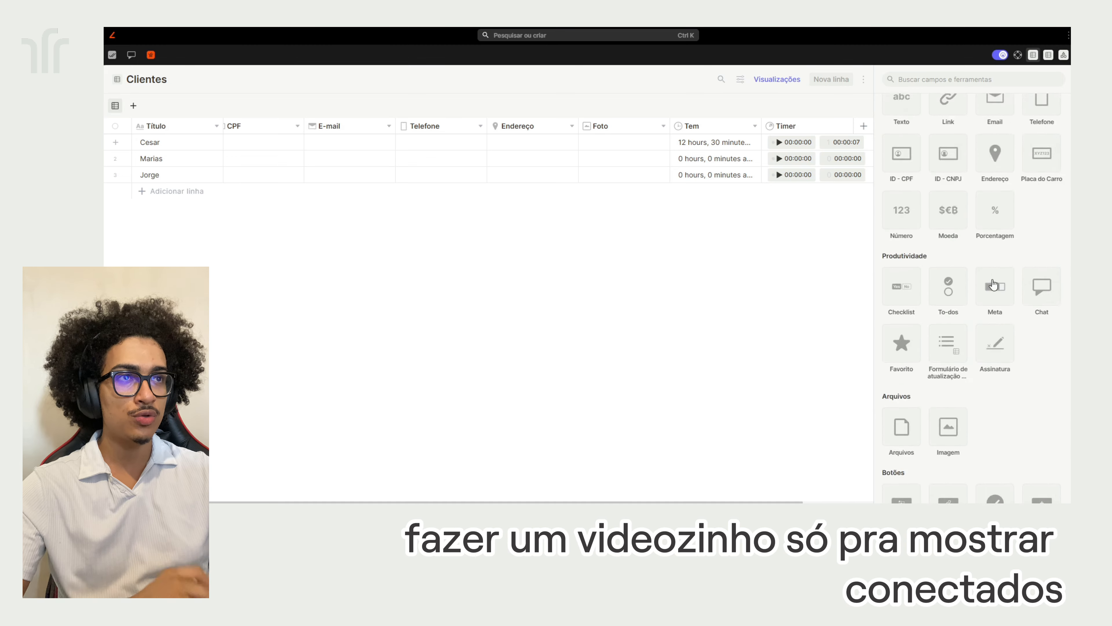
pyautogui.scroll(-7, 1007, 237)
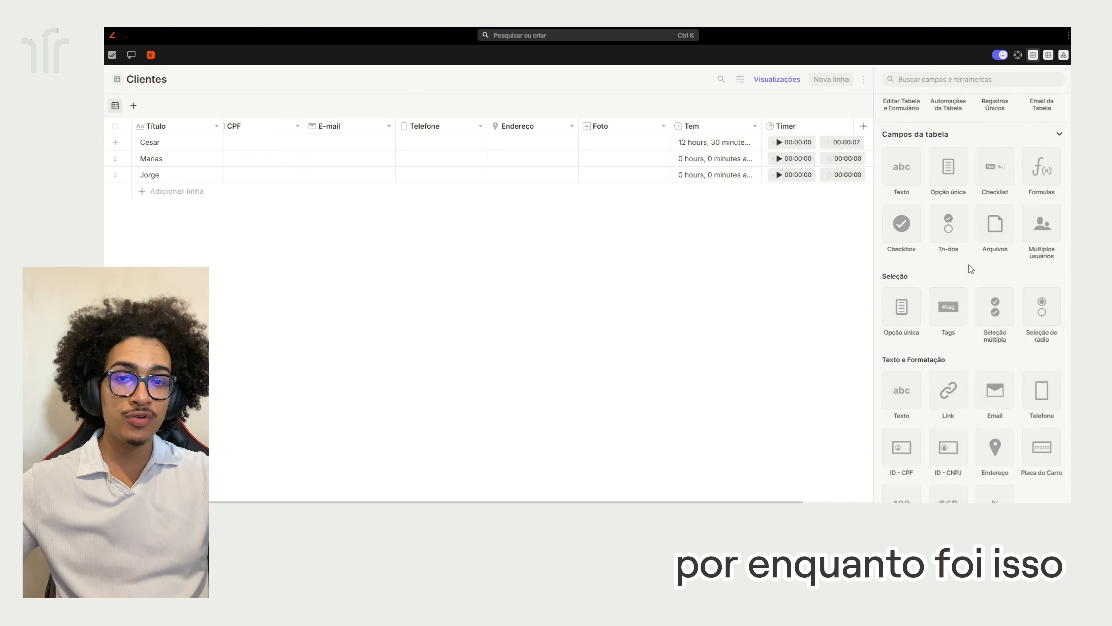